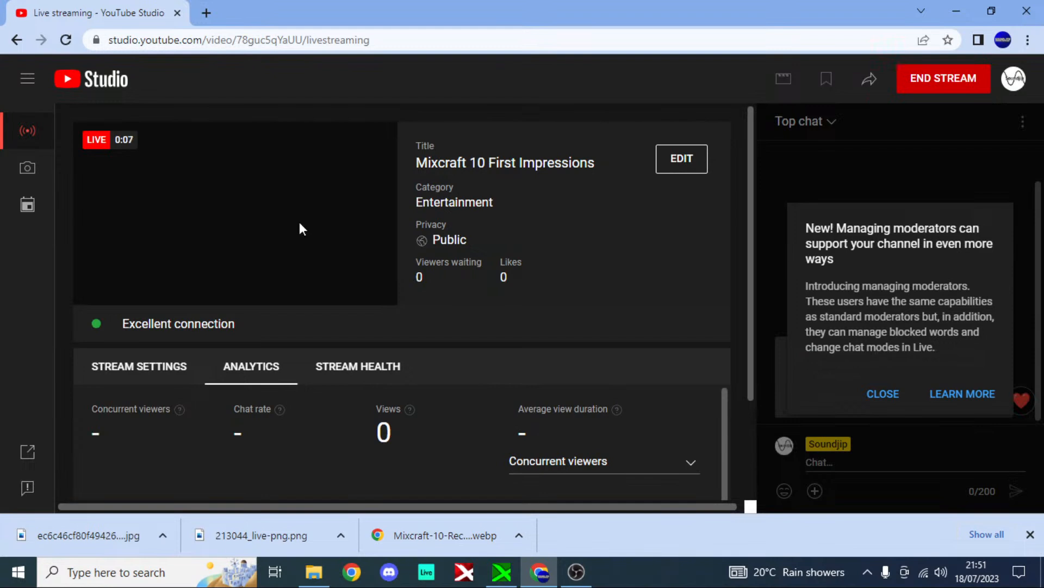
# Step: Pause the live stream preview and view the stream's analytics
pyautogui.scroll(2, 299, 222)
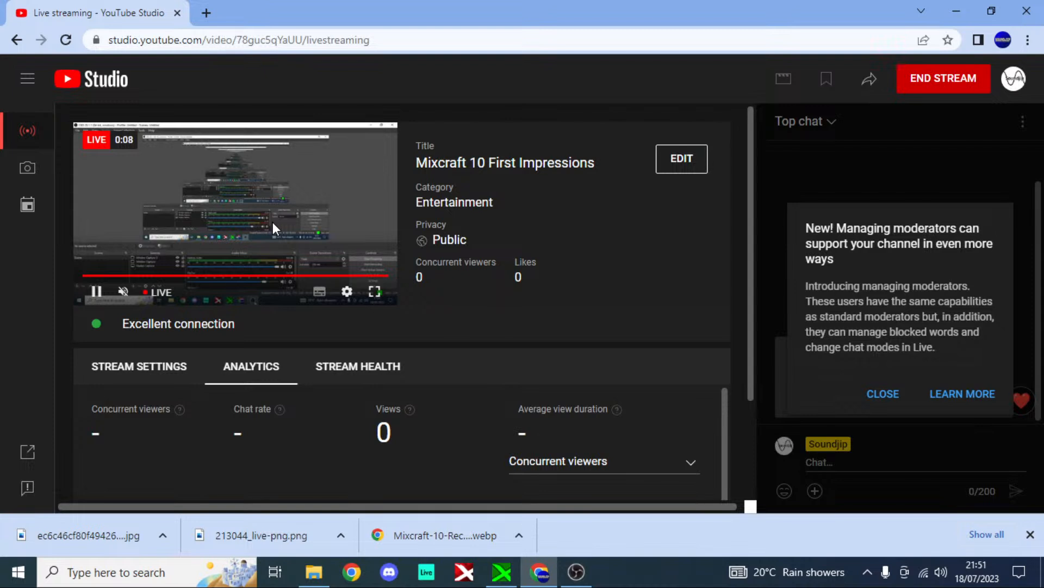
pyautogui.click(273, 222)
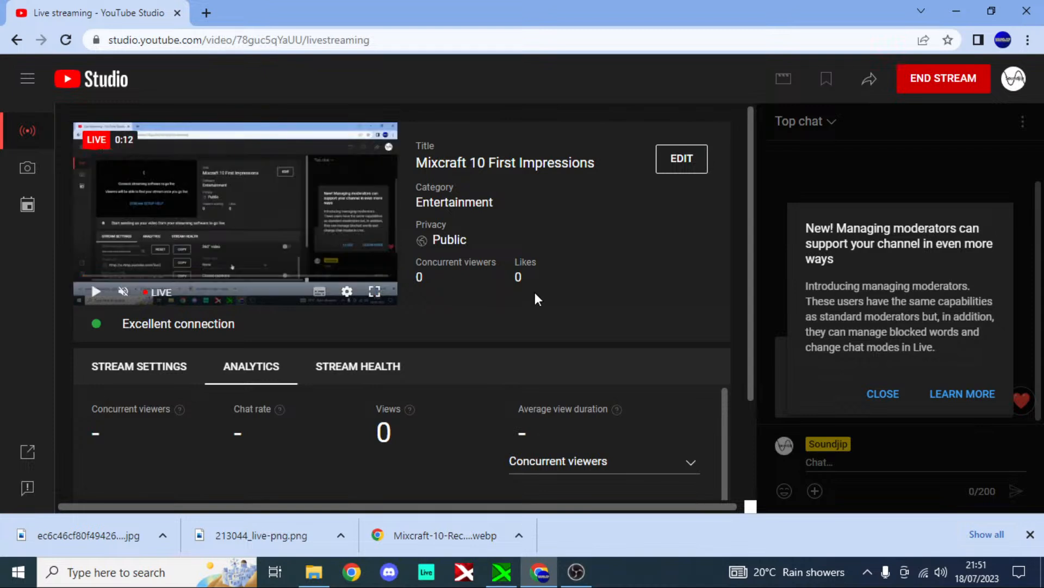
pyautogui.scroll(-2, 653, 337)
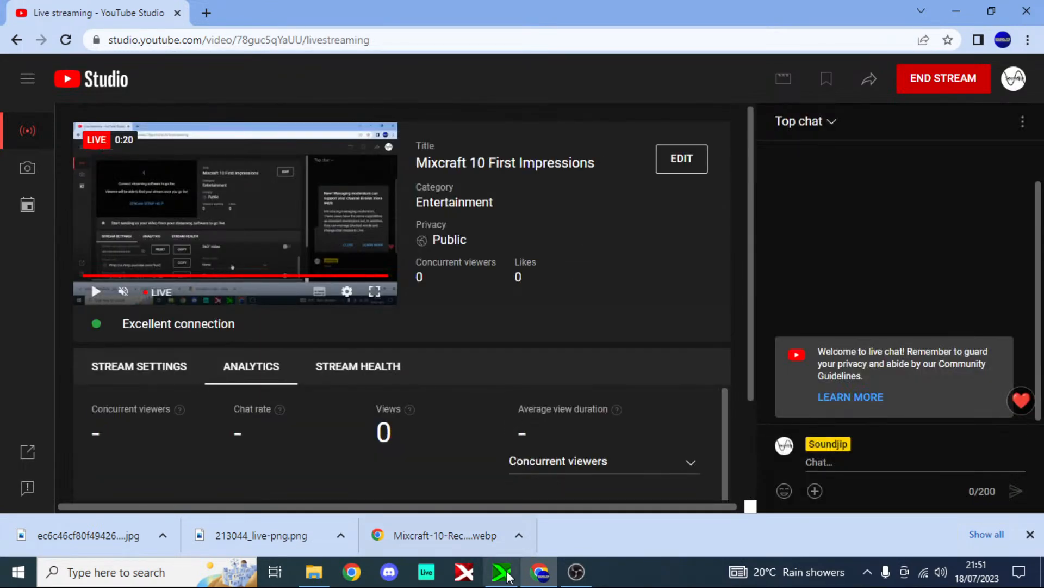
# Step: Switch to Mixcraft, collapse the sound editing area and turn off loop playback
pyautogui.click(506, 574)
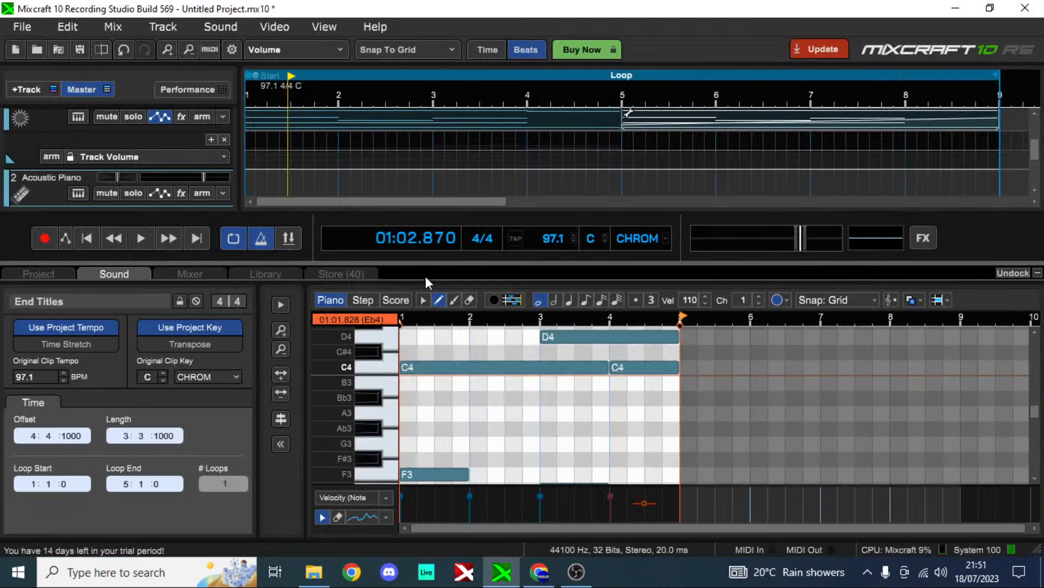
pyautogui.click(1038, 273)
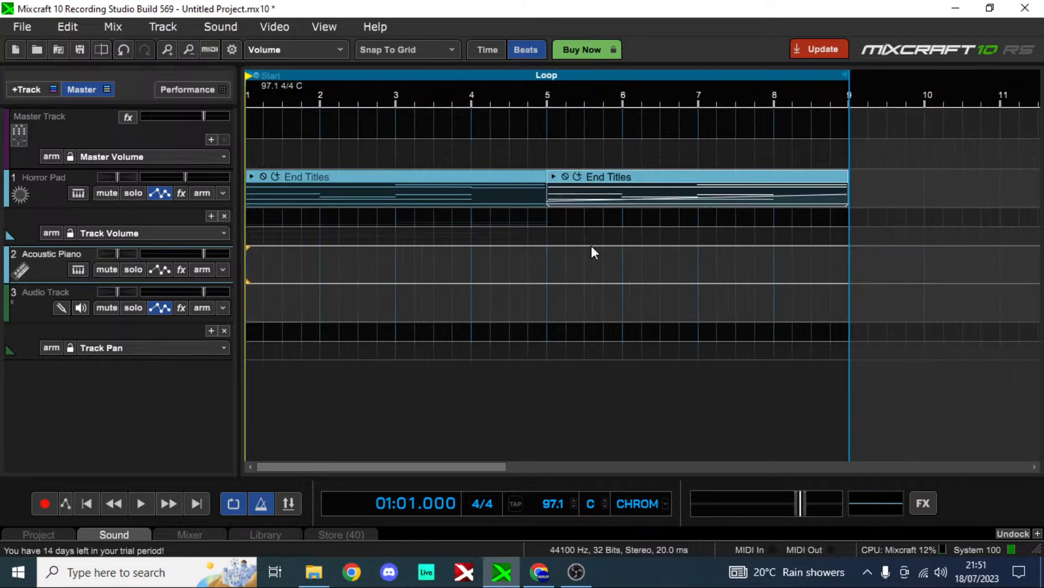
pyautogui.scroll(1, 592, 247)
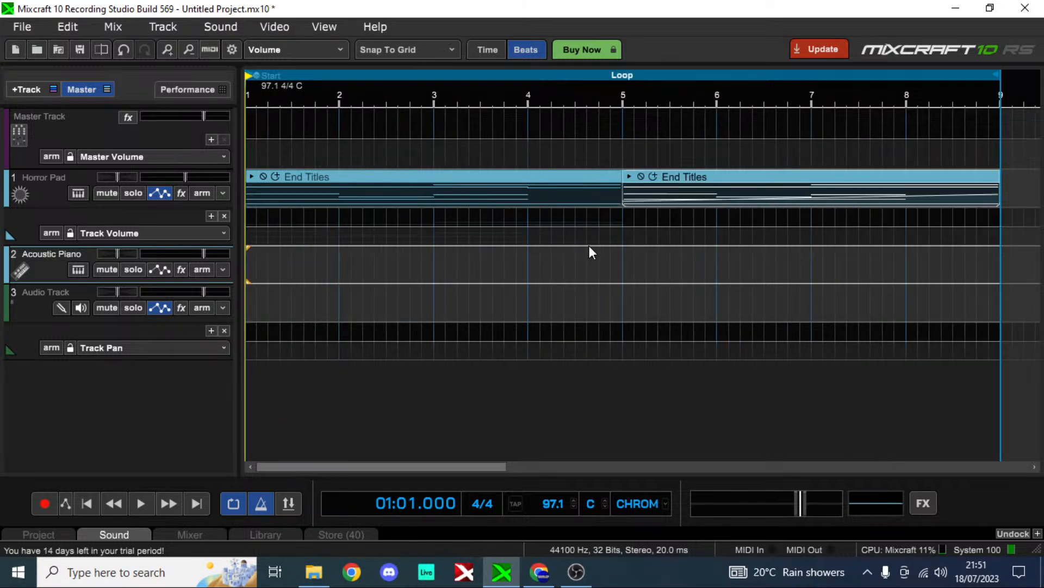
pyautogui.scroll(-1, 589, 245)
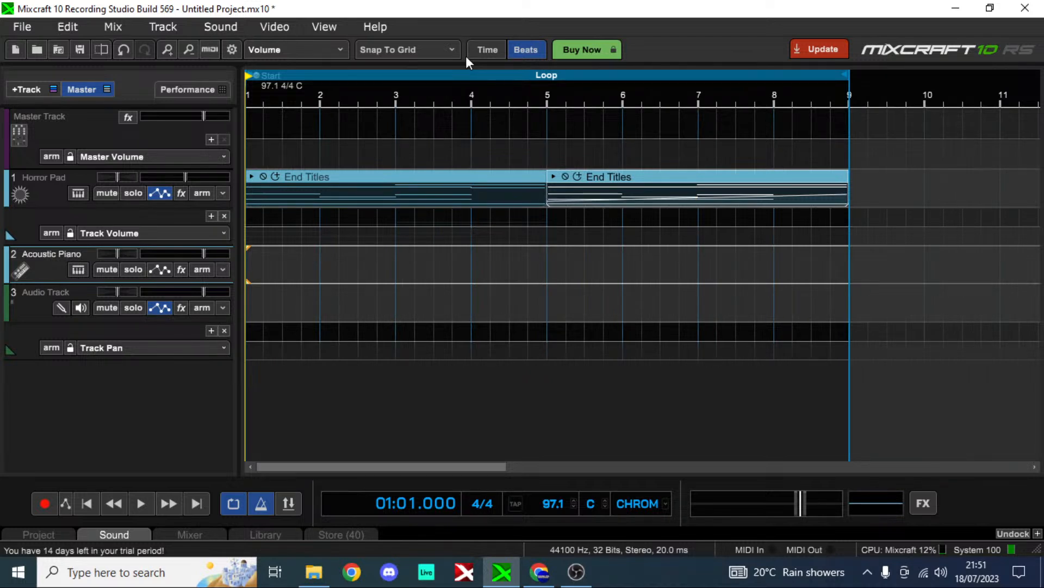
pyautogui.press('l')
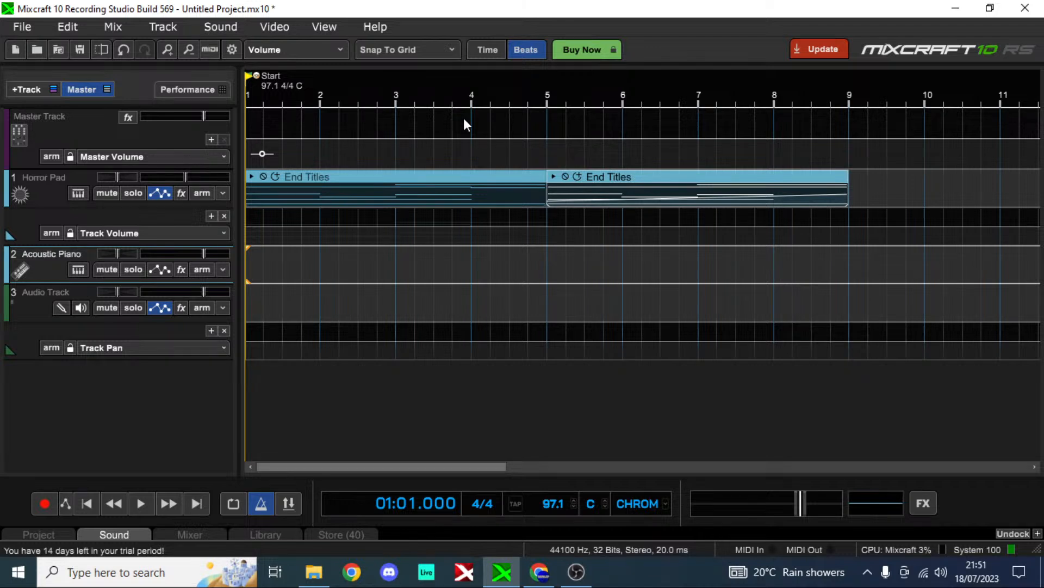
# Step: Check the live stream's status in YouTube Studio and OBS, and return to Mixcraft
pyautogui.click(539, 572)
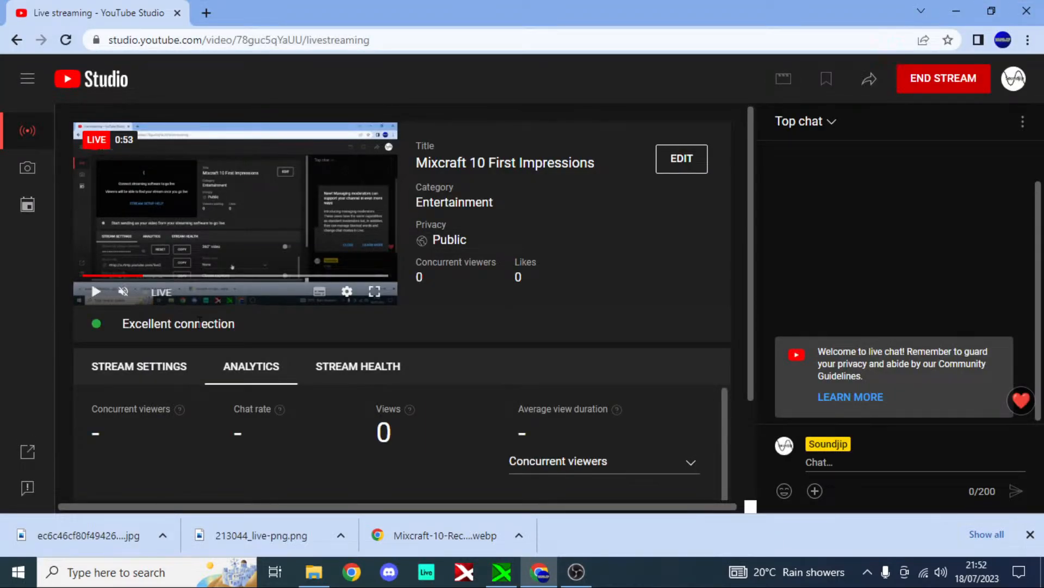
pyautogui.click(587, 579)
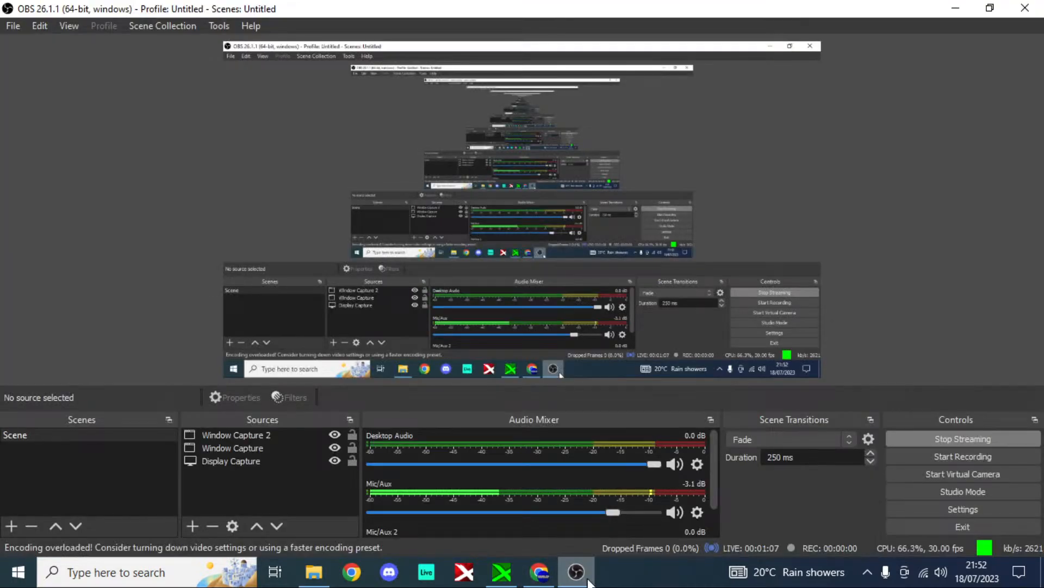
pyautogui.click(589, 581)
pyautogui.click(506, 576)
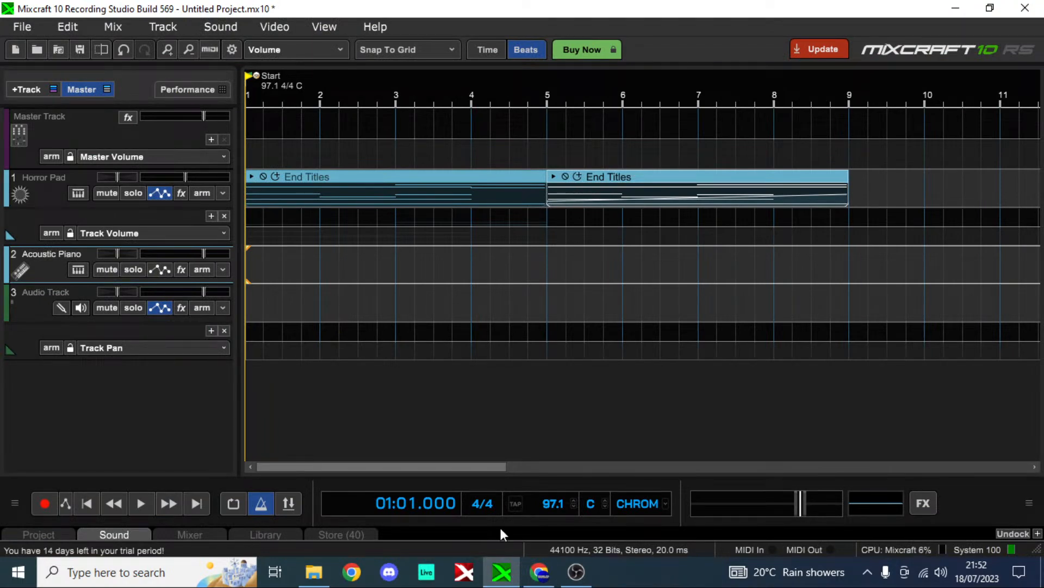
pyautogui.hotkey('alt', 'Tab')
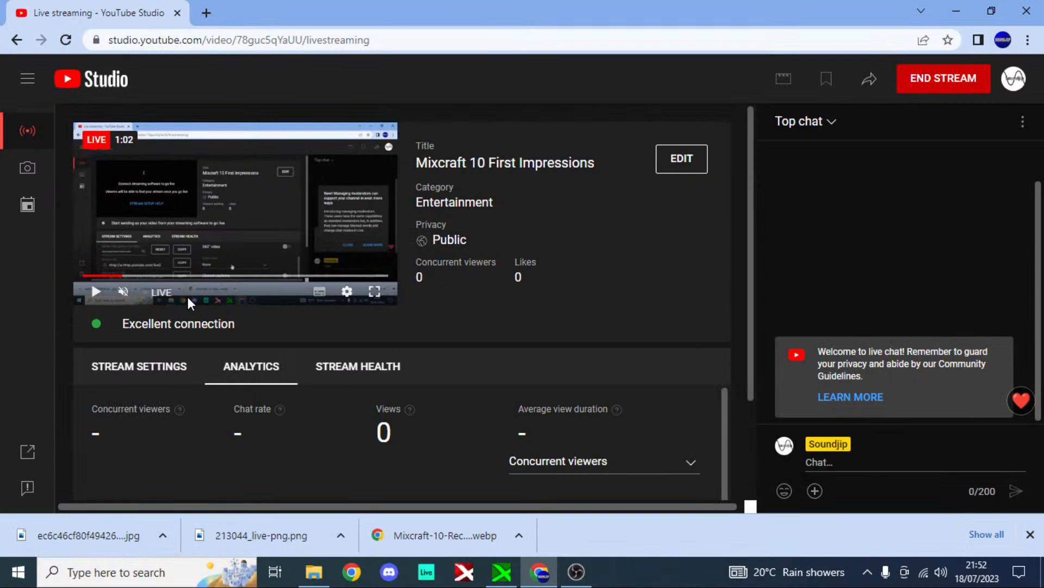
pyautogui.hotkey('alt', 'Tab')
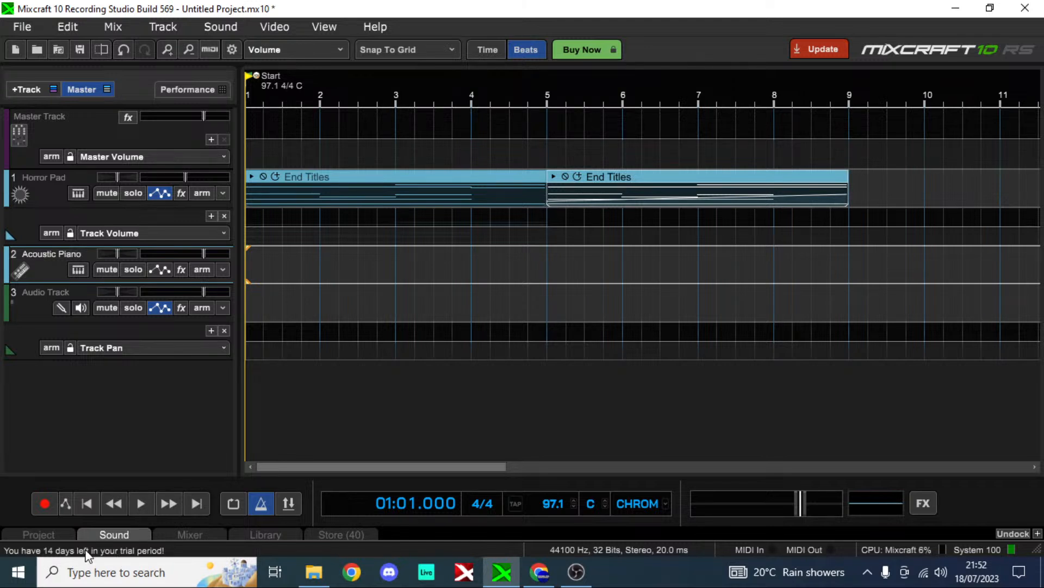
pyautogui.scroll(-2, 586, 280)
pyautogui.scroll(3, 586, 279)
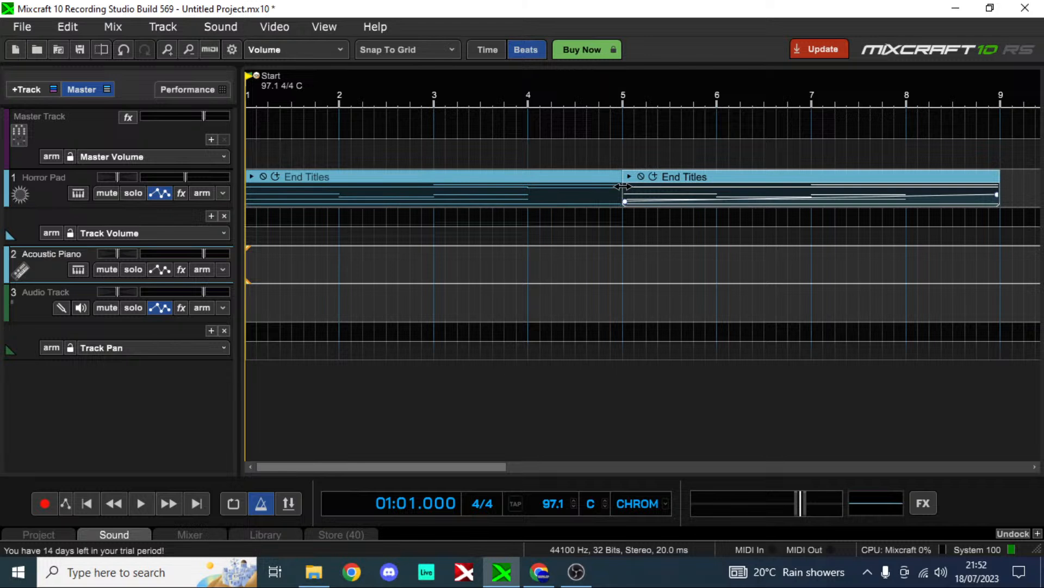
pyautogui.scroll(-1, 508, 436)
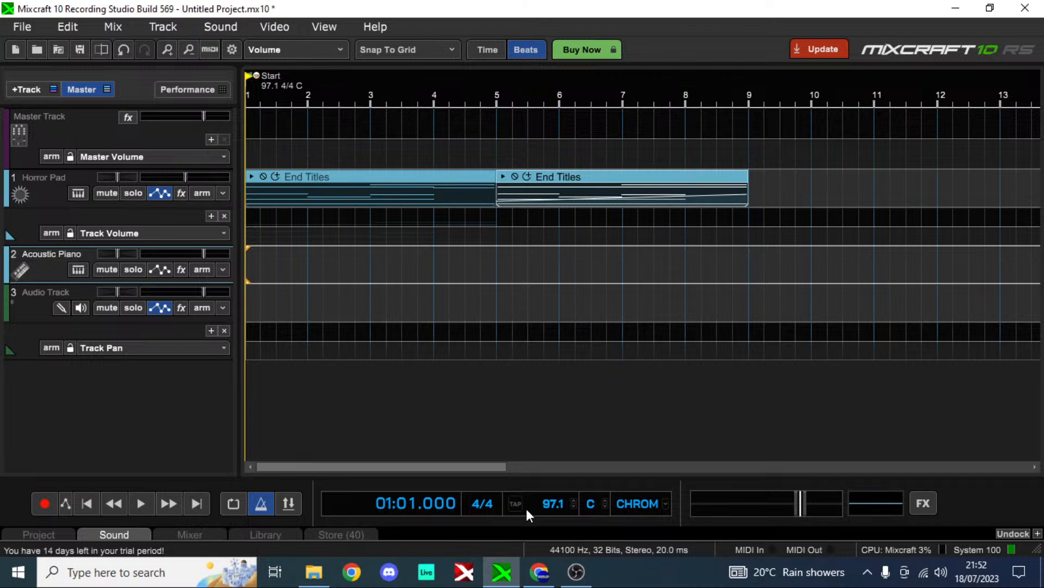
pyautogui.moveTo(502, 571)
pyautogui.scroll(-1, 368, 247)
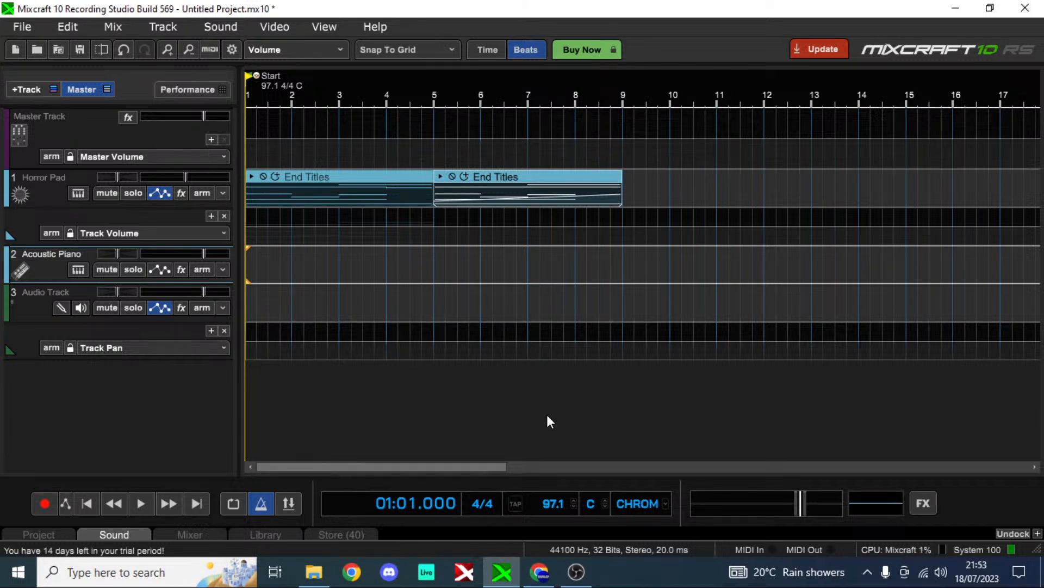
# Step: View the project scale options and play the first End Titles clip from the start of the project
pyautogui.click(662, 502)
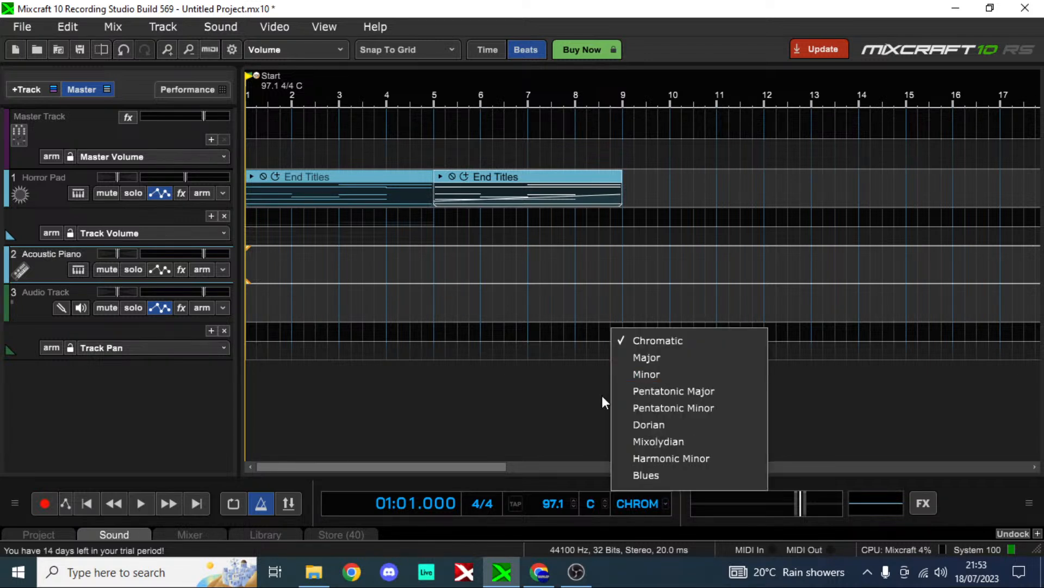
pyautogui.click(564, 391)
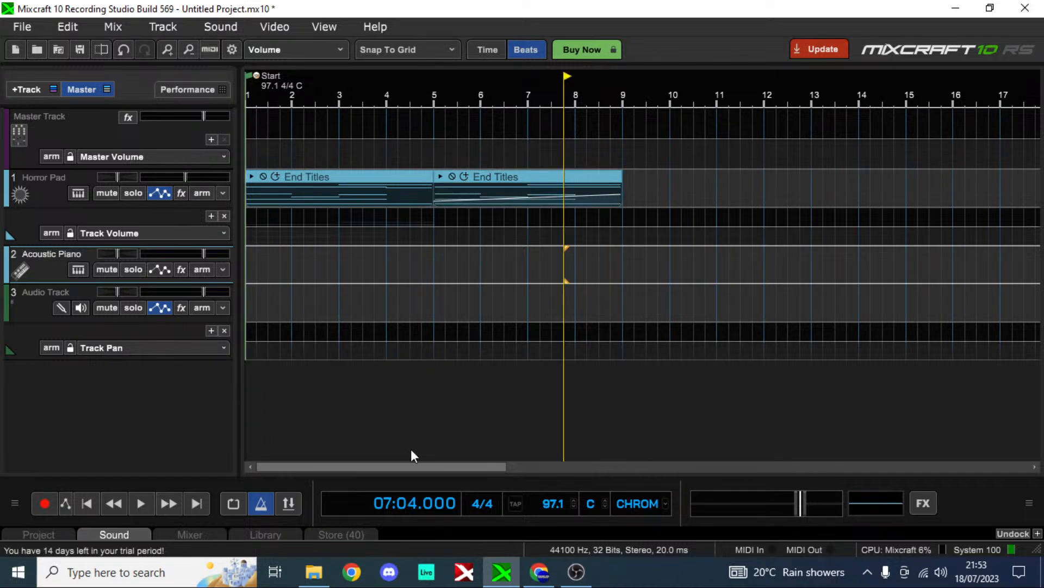
pyautogui.click(87, 505)
pyautogui.click(248, 174)
pyautogui.press('space')
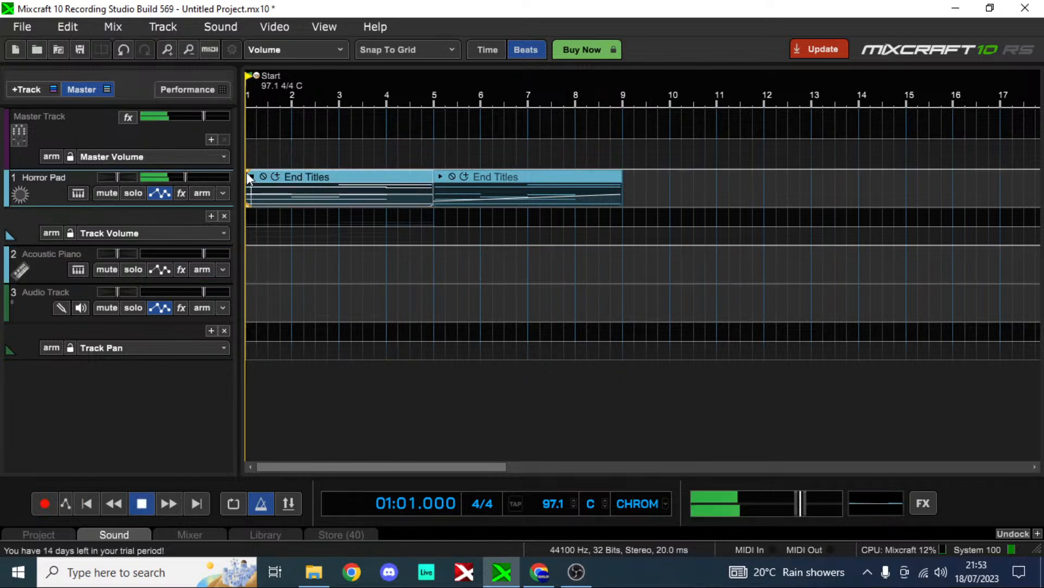
pyautogui.press('space')
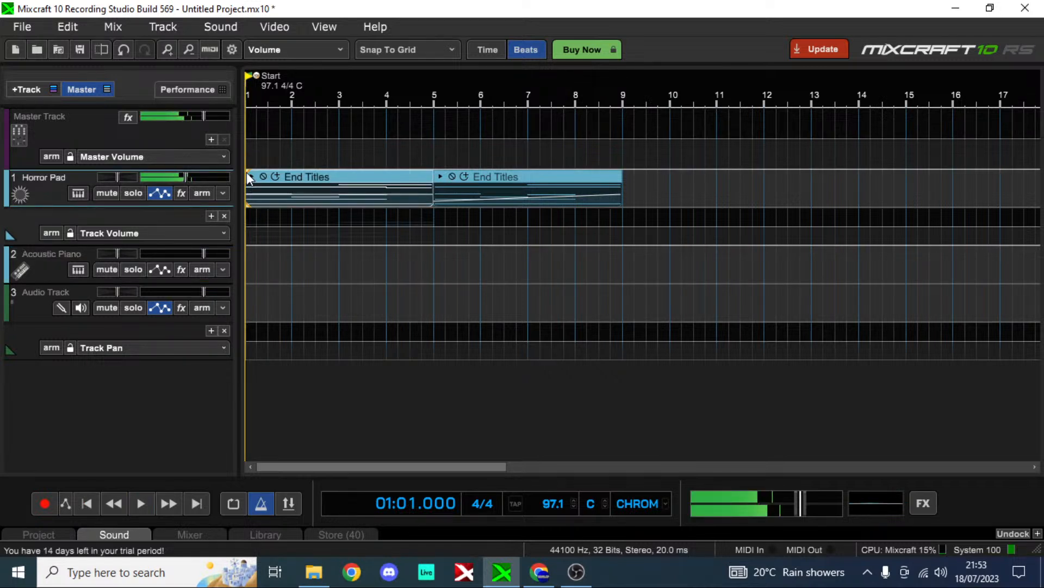
# Step: Open the first End Titles clip in the piano roll and view the scale choices for its original clip key
pyautogui.click(661, 504)
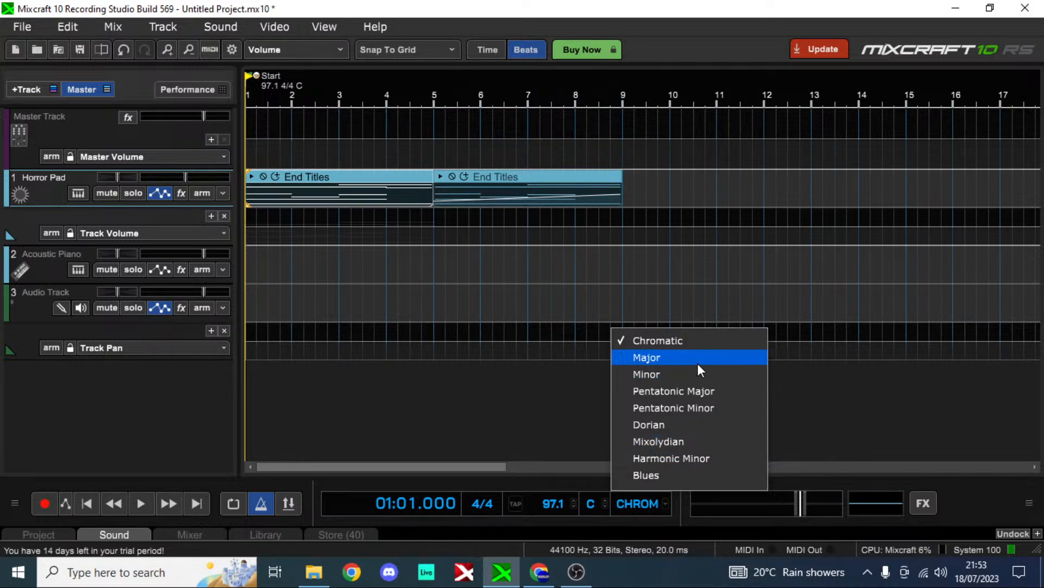
pyautogui.click(383, 262)
pyautogui.doubleClick(386, 181)
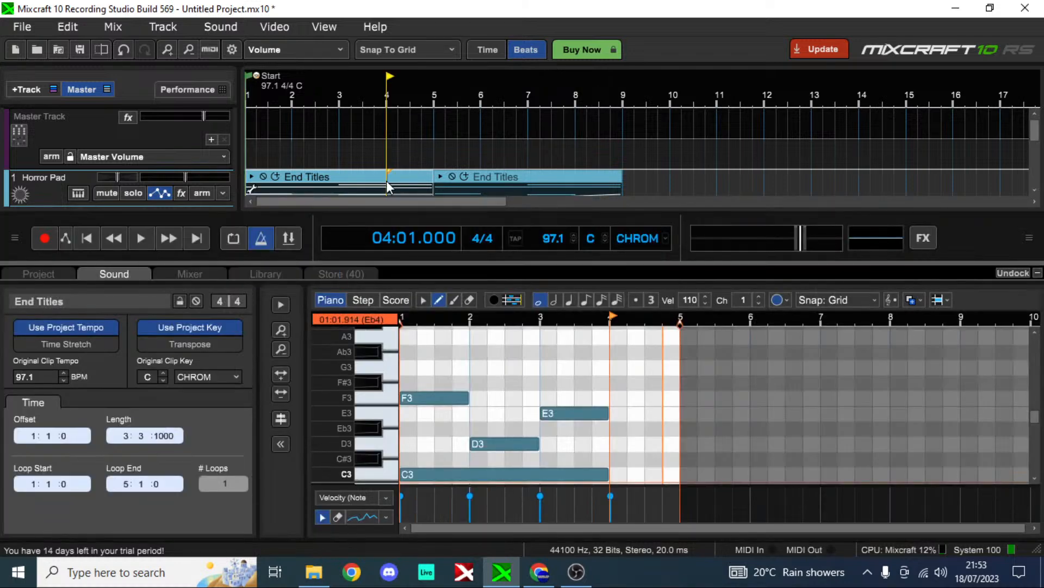
pyautogui.click(220, 373)
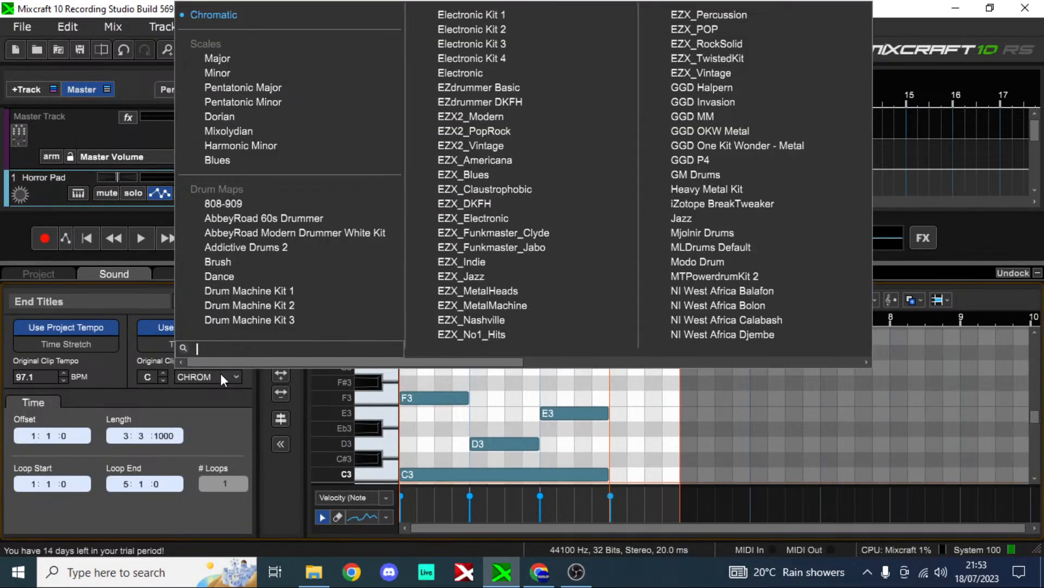
pyautogui.click(184, 387)
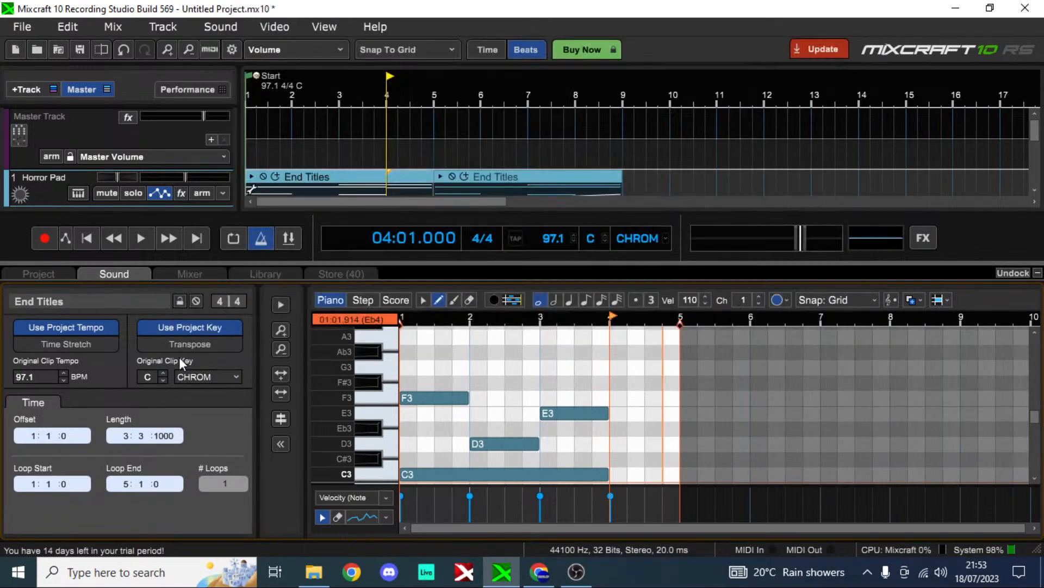
# Step: Set the scale of the clip's original key to Major and play the clip from the start
pyautogui.click(224, 372)
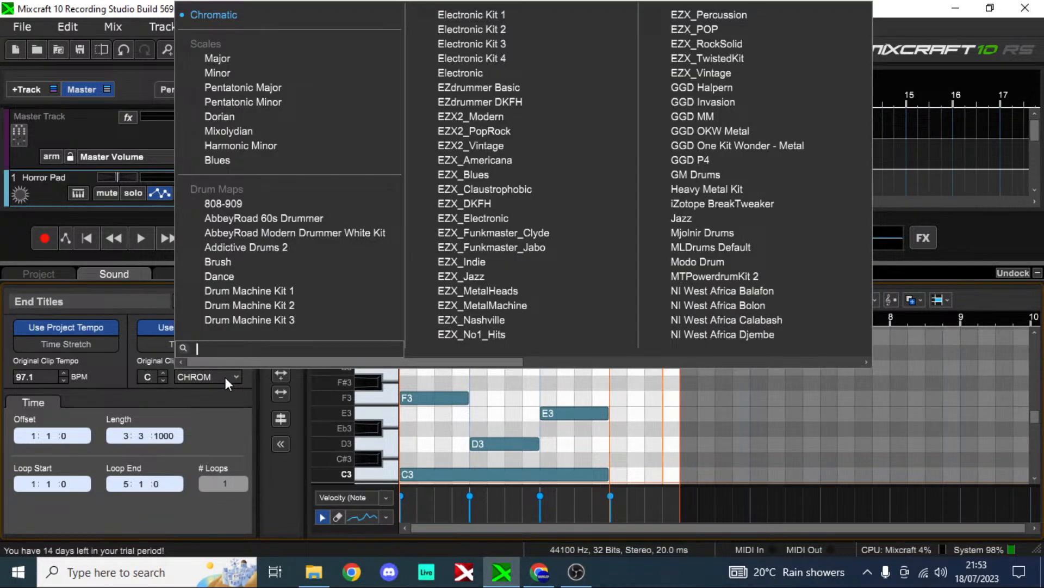
pyautogui.click(311, 73)
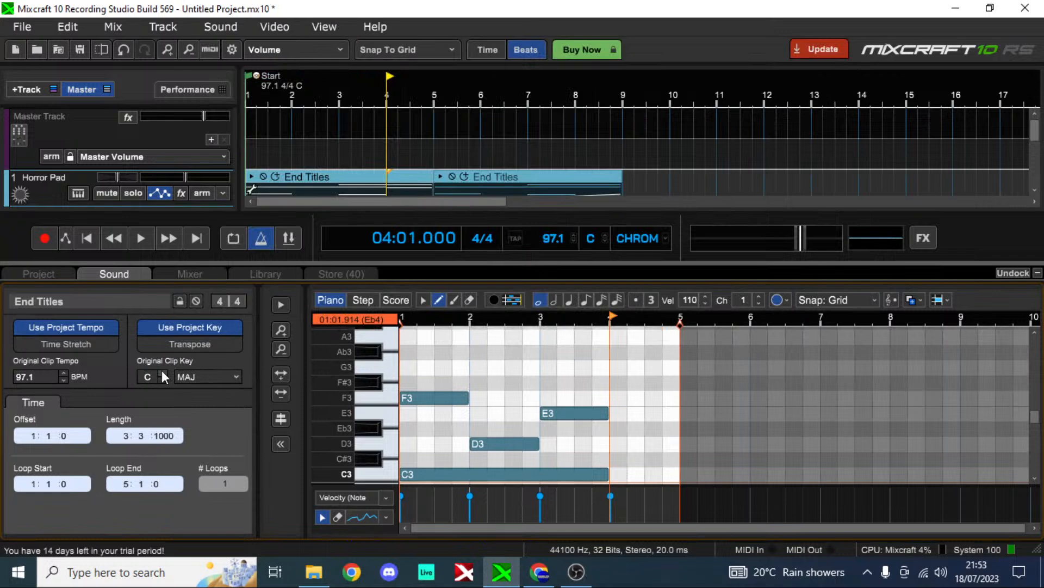
pyautogui.click(90, 237)
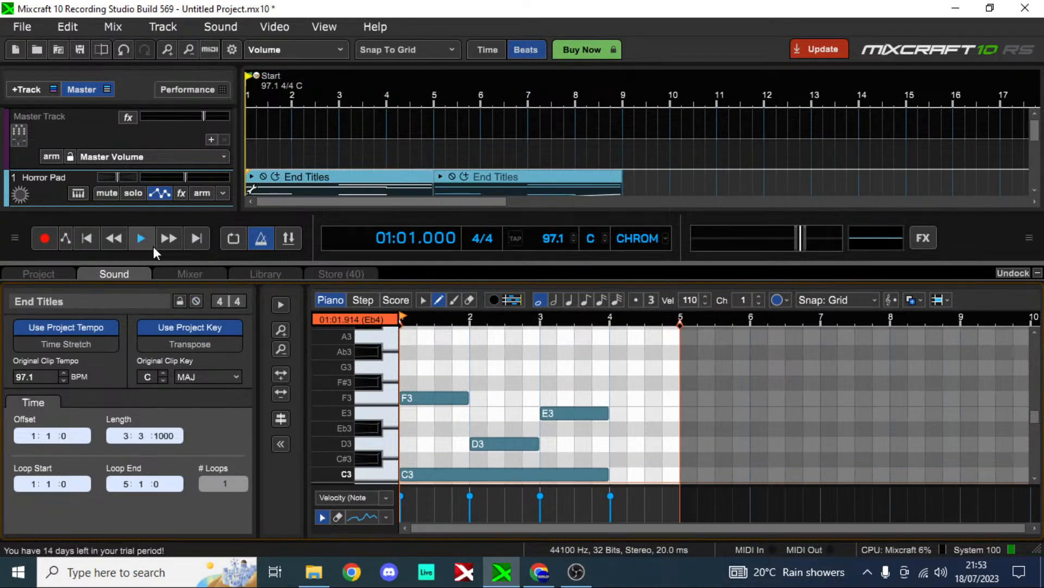
pyautogui.click(140, 238)
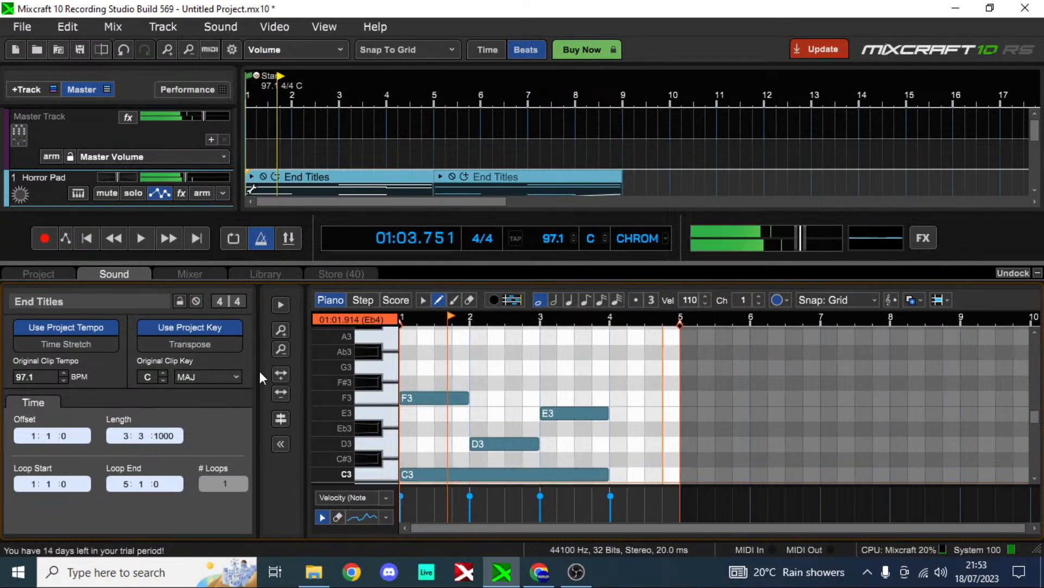
pyautogui.click(134, 243)
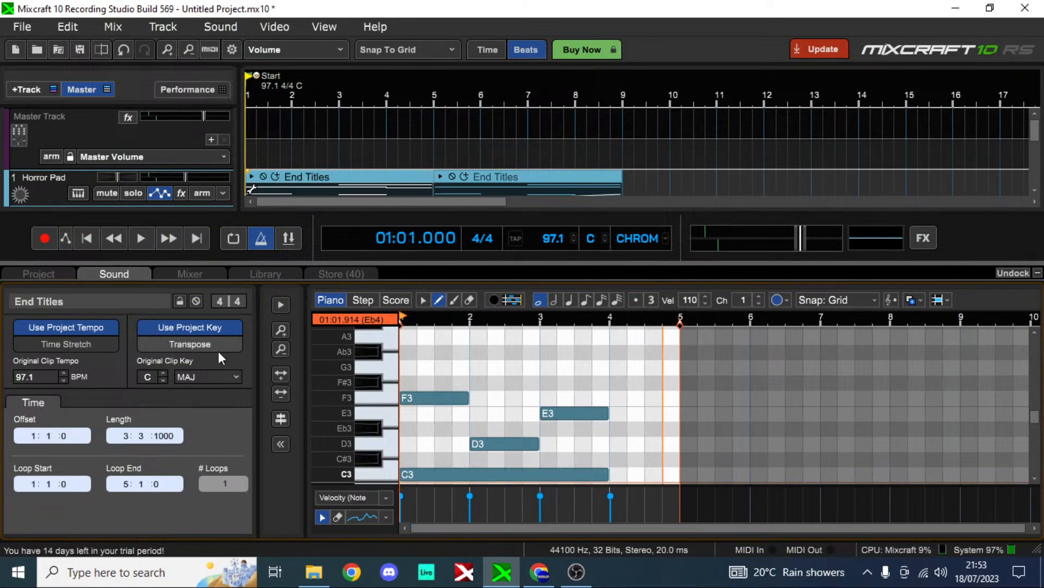
# Step: Set the scale of the clip's original key to Minor and play the clip
pyautogui.click(223, 377)
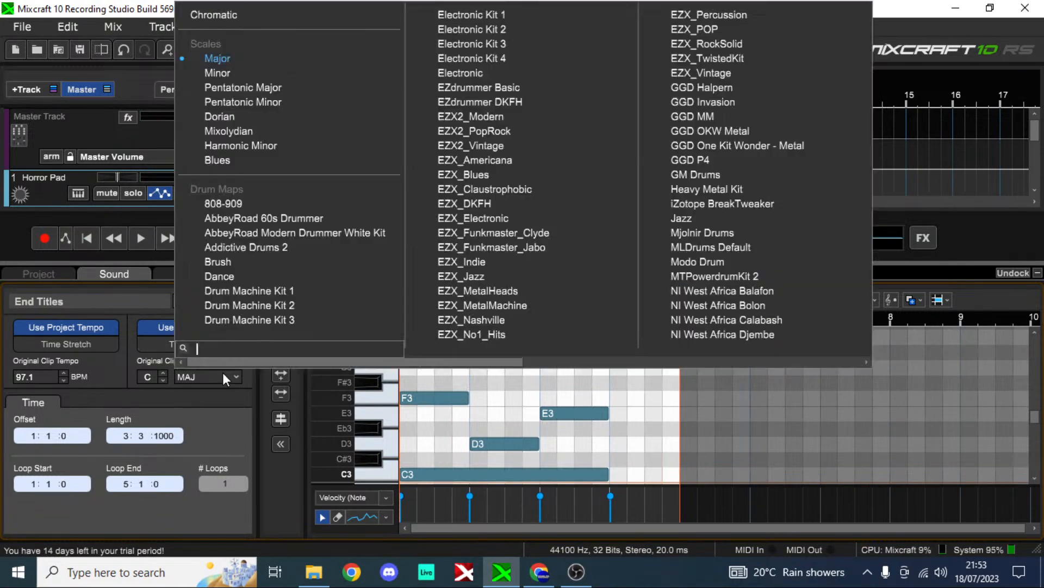
pyautogui.click(294, 101)
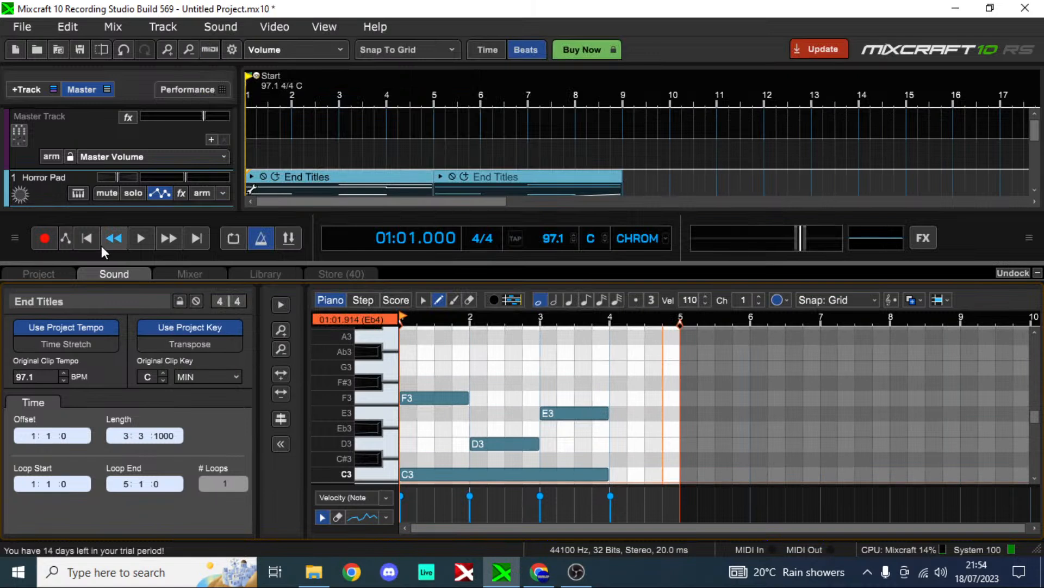
pyautogui.press('space')
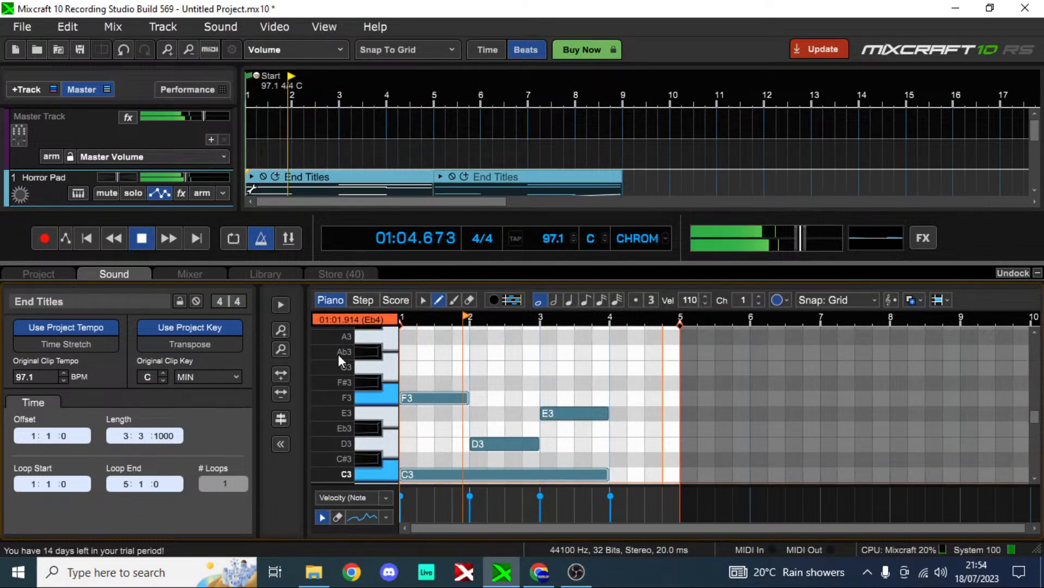
# Step: Set the project key's scale to Minor and play the project from the start
pyautogui.click(637, 238)
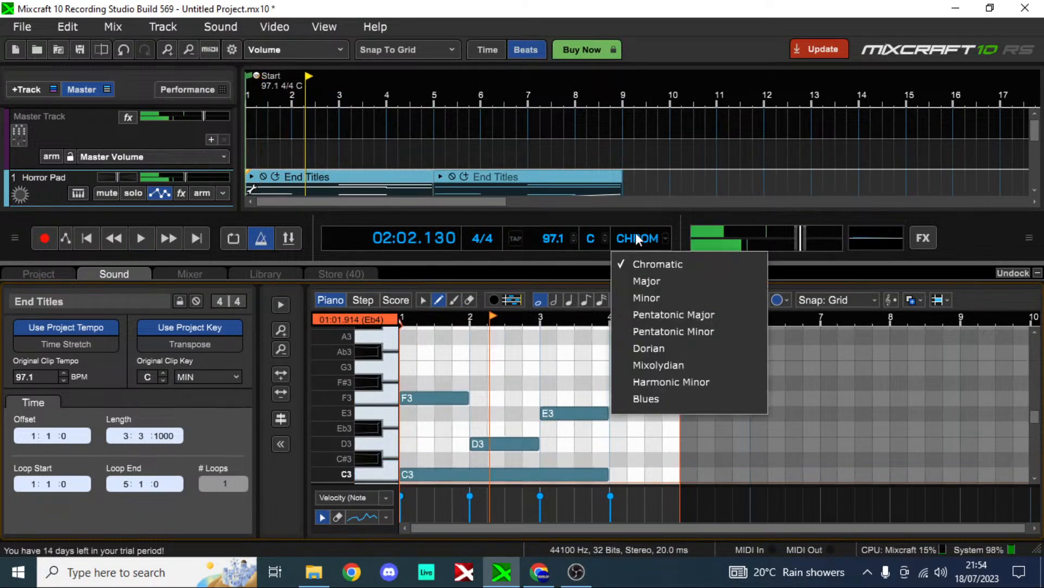
pyautogui.click(655, 299)
pyautogui.click(86, 237)
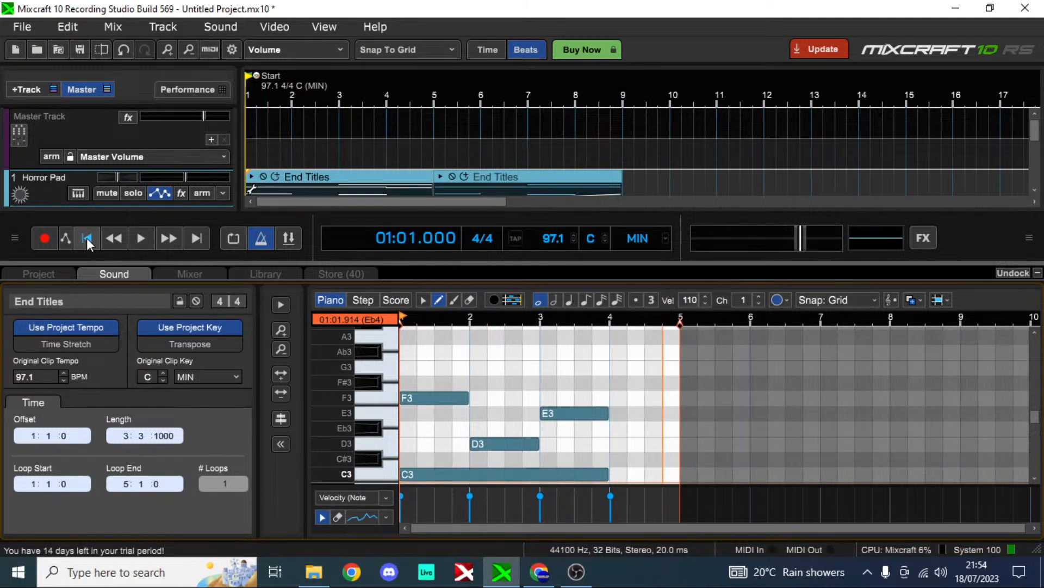
pyautogui.press('space')
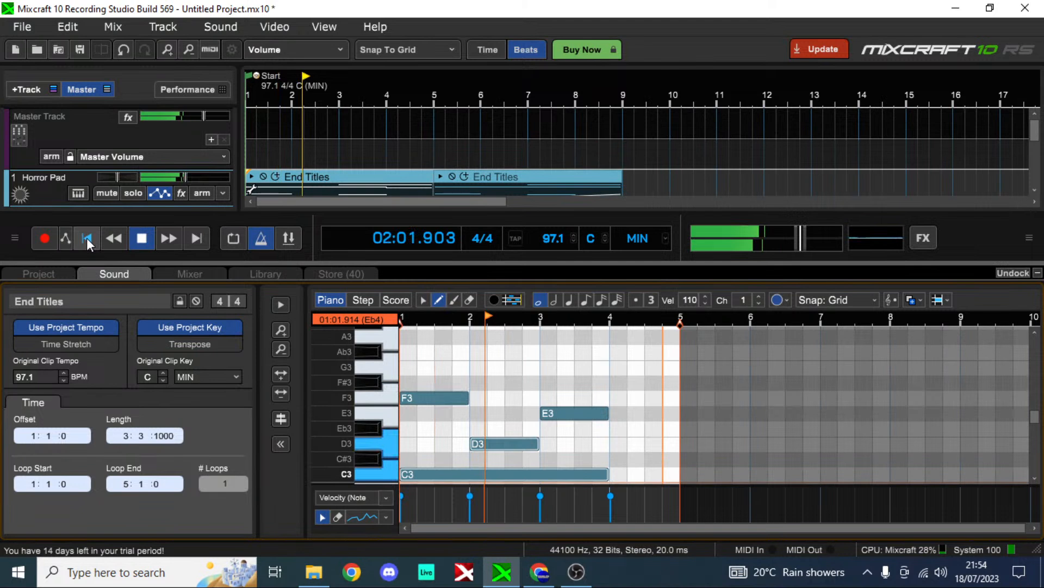
# Step: Stop playback, return to the start, and set both the project key's scale and the clip's original key scale to Chromatic
pyautogui.press('space')
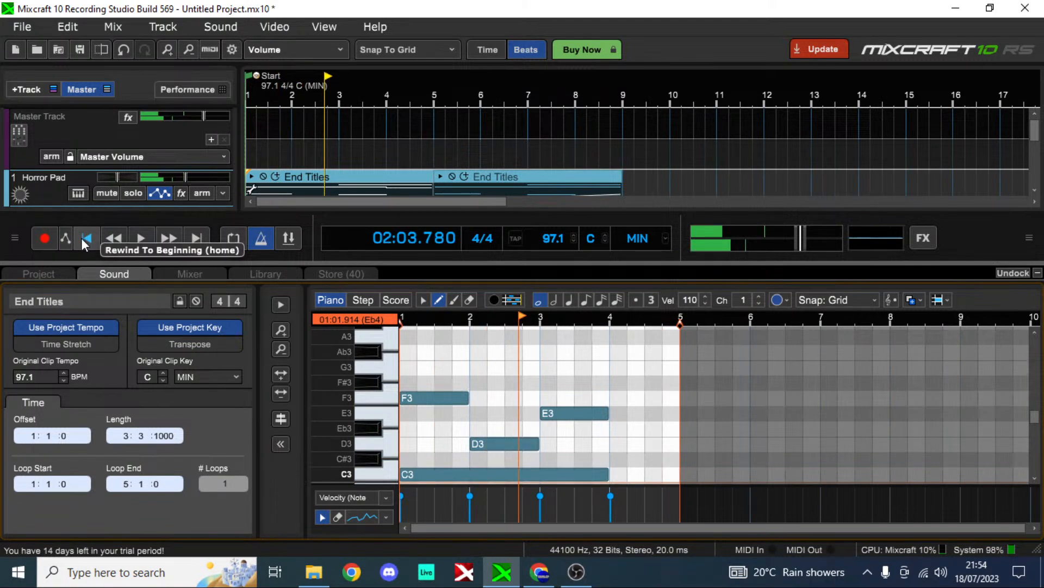
pyautogui.click(84, 240)
pyautogui.click(661, 238)
pyautogui.click(667, 265)
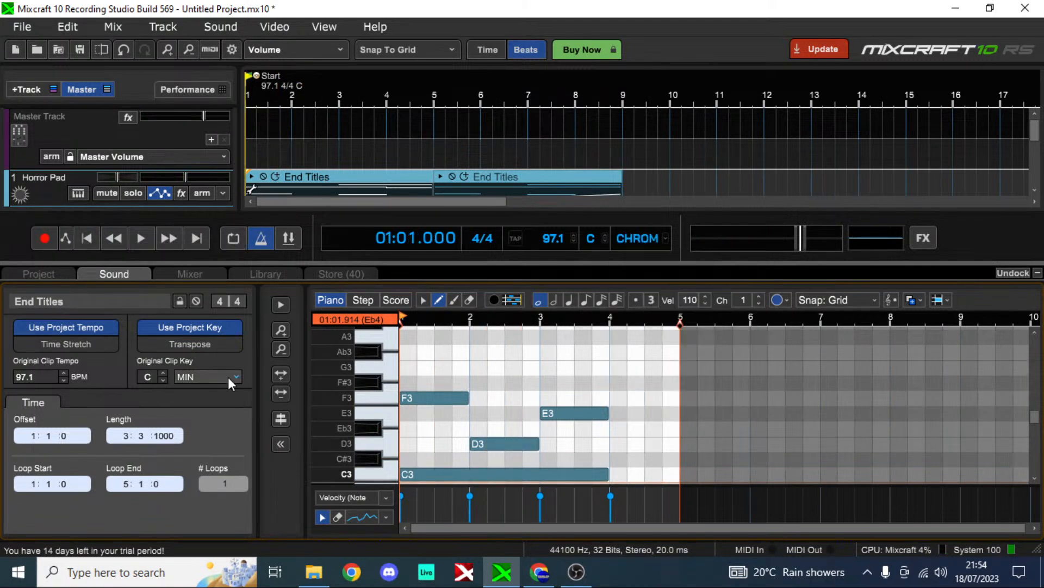
pyautogui.click(228, 377)
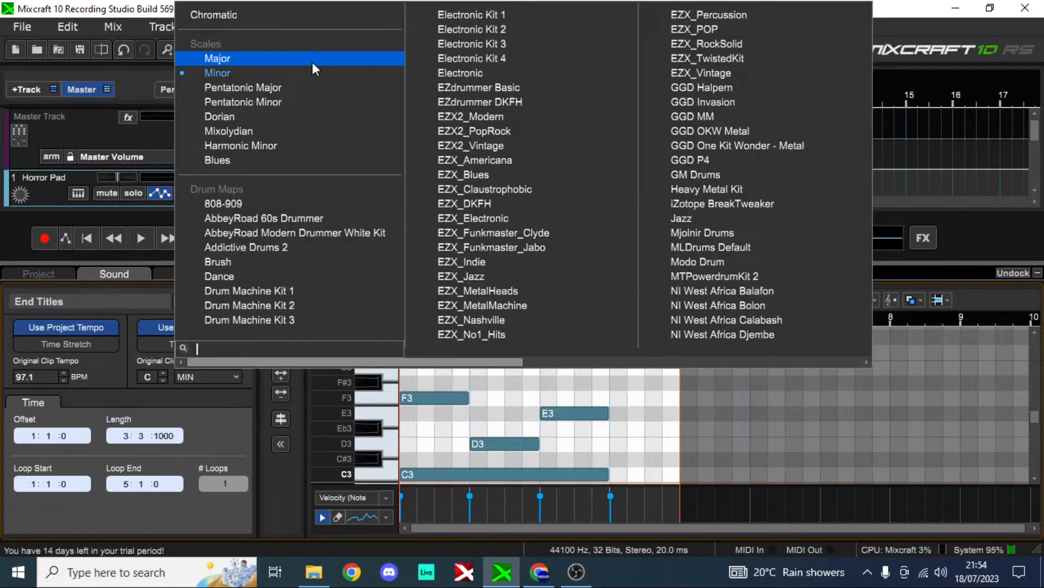
pyautogui.click(298, 16)
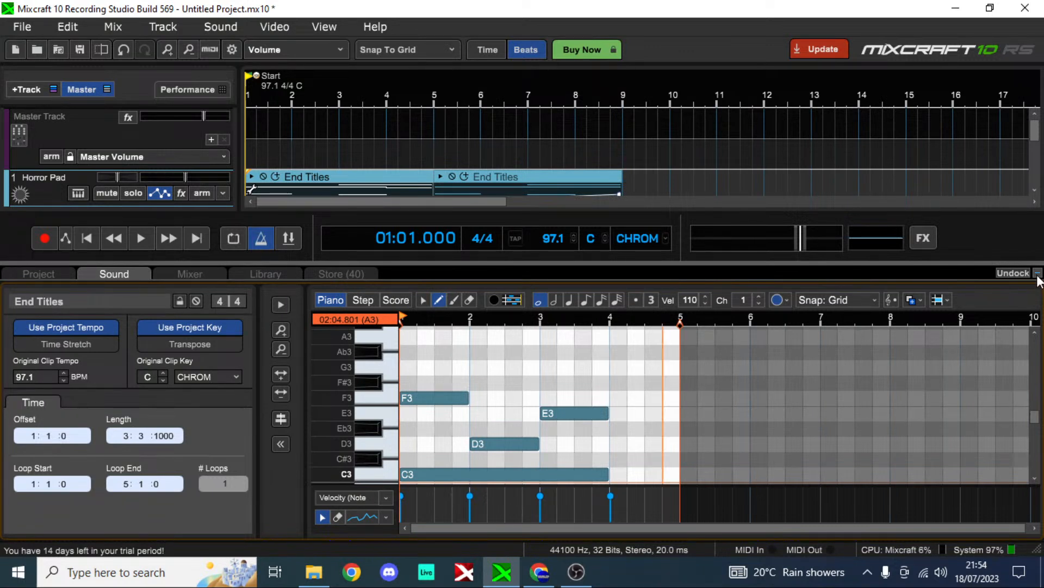
# Step: Try the Note, In Scale and MIDI Channel colour modes on the piano roll notes, and return to Clip Color
pyautogui.click(788, 305)
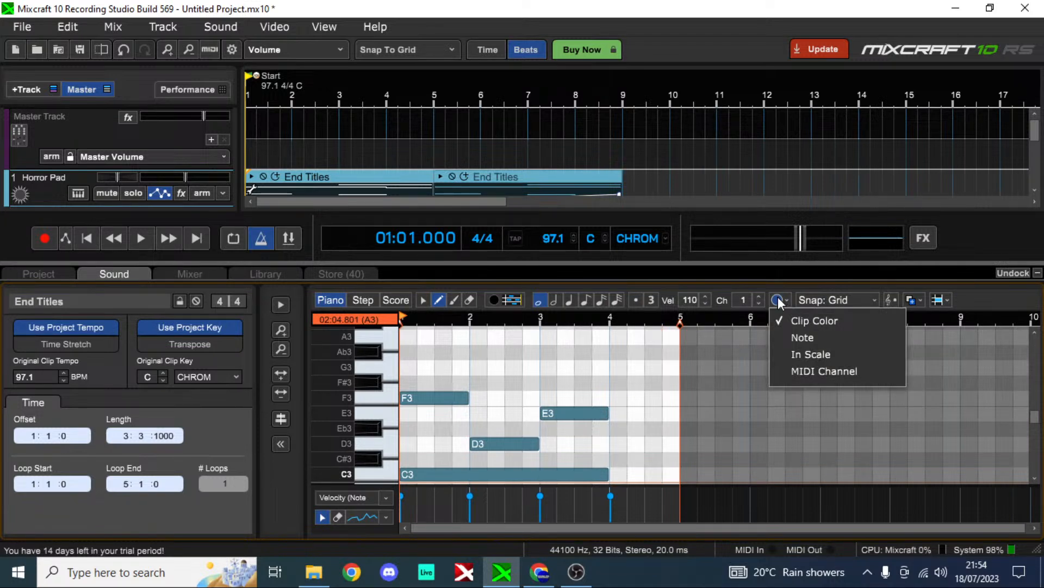
pyautogui.click(776, 300)
pyautogui.click(774, 298)
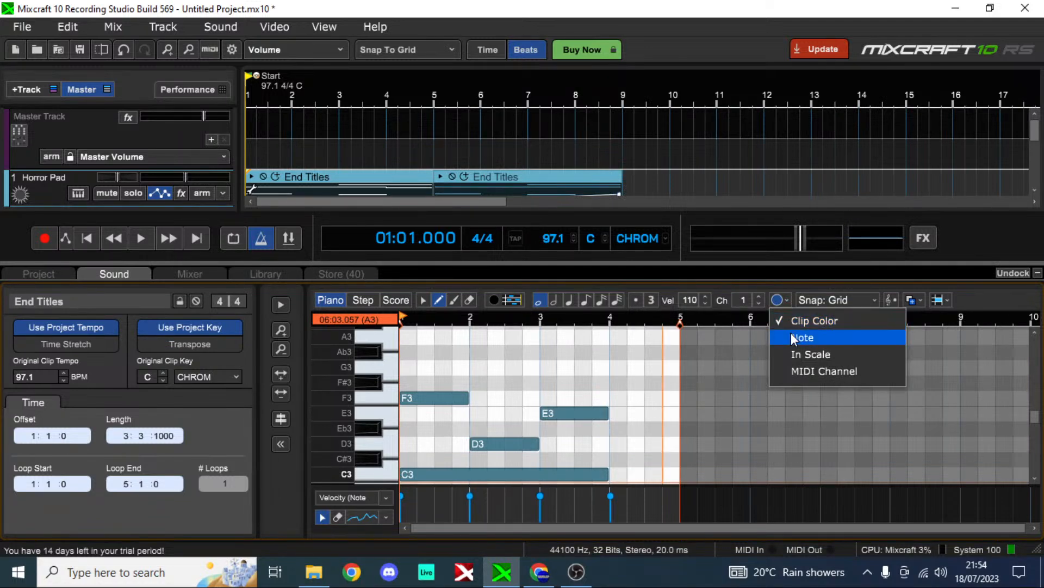
pyautogui.click(791, 337)
pyautogui.click(778, 299)
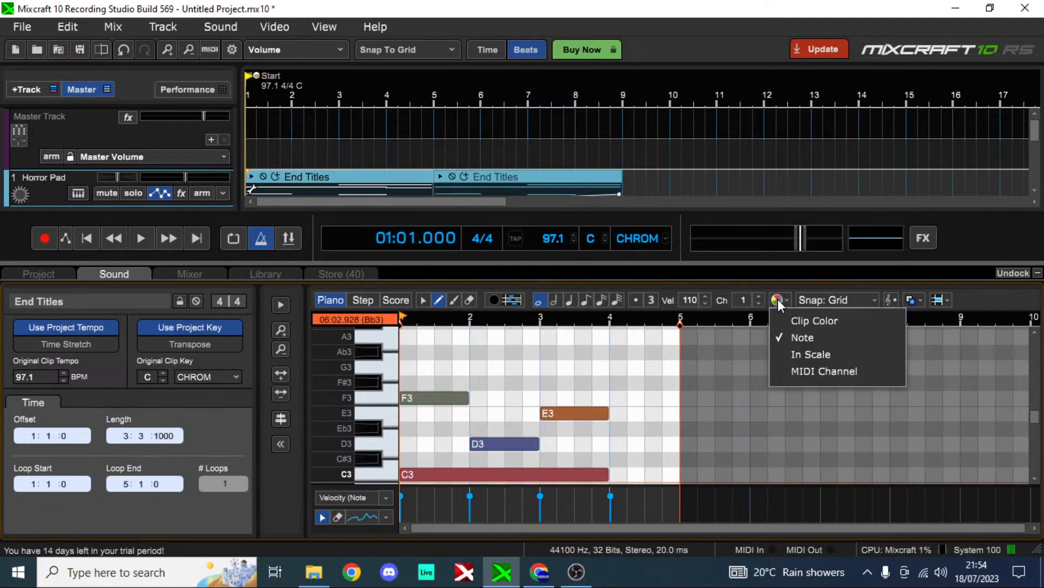
pyautogui.click(799, 349)
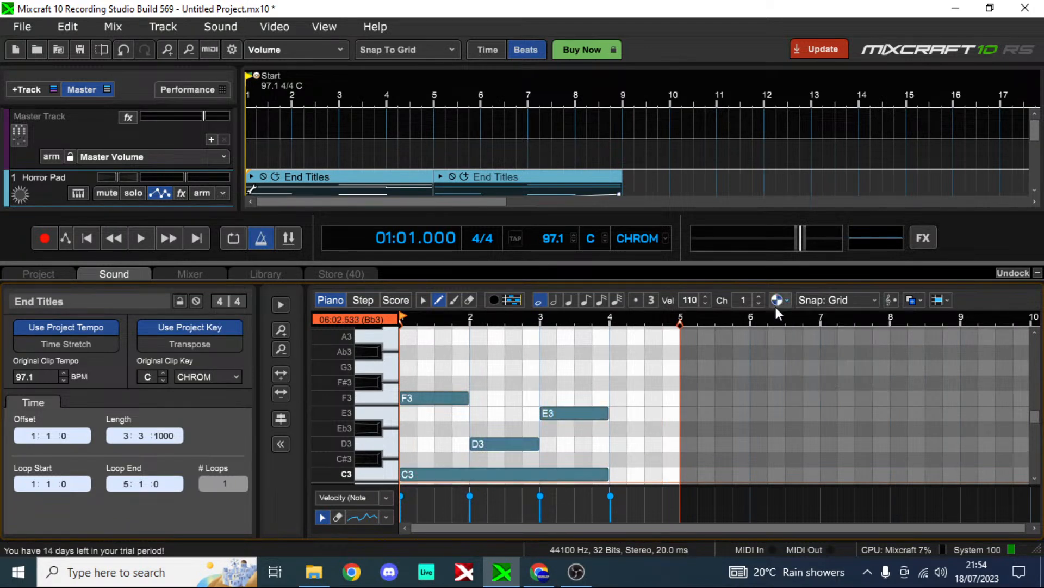
pyautogui.click(777, 300)
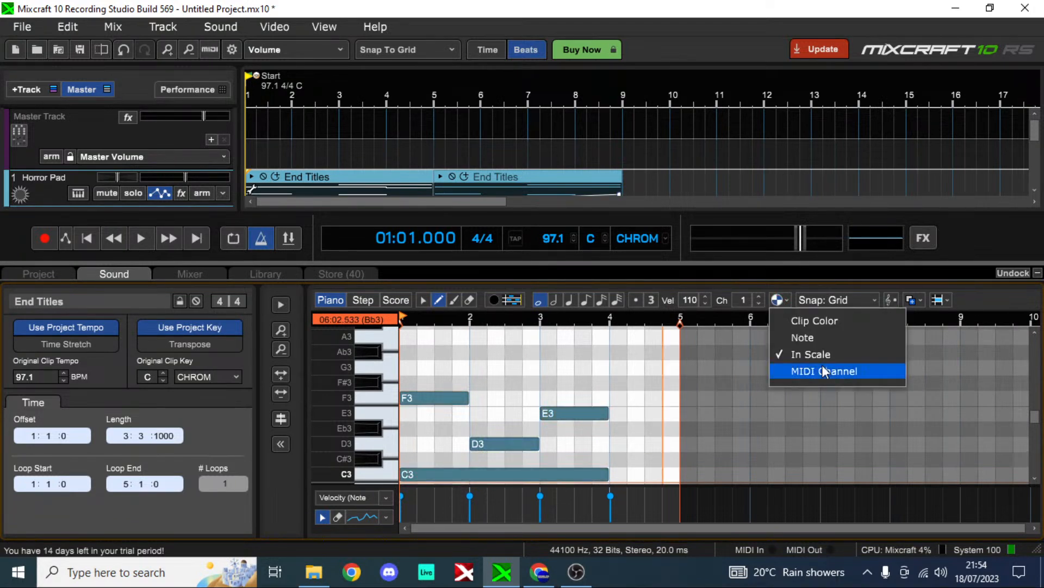
pyautogui.click(822, 371)
pyautogui.click(782, 300)
pyautogui.click(791, 321)
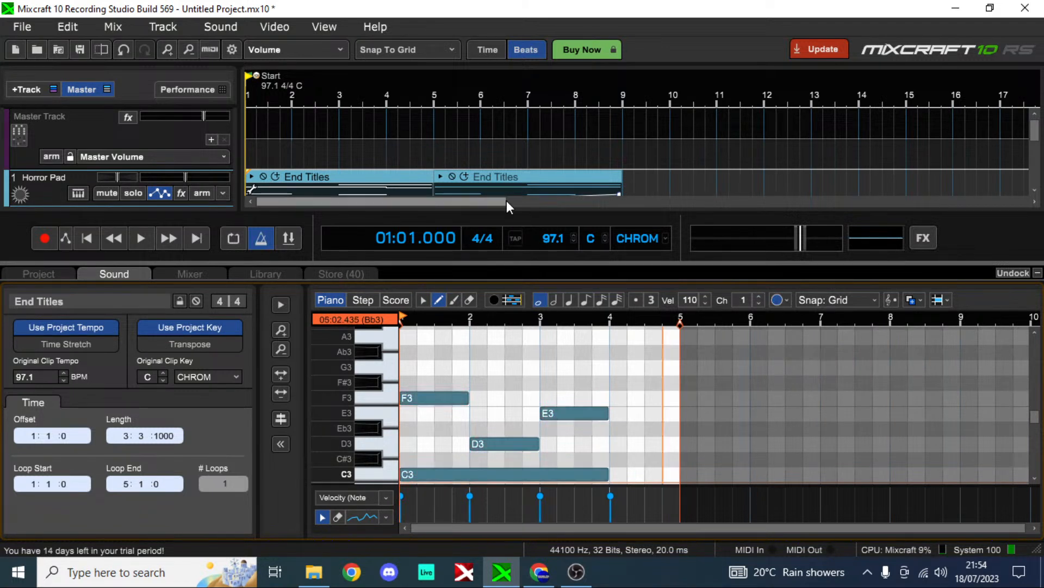
# Step: Recolour the first End Titles clip dark green on the Horror Pad track, and undo the colour change
pyautogui.click(357, 178)
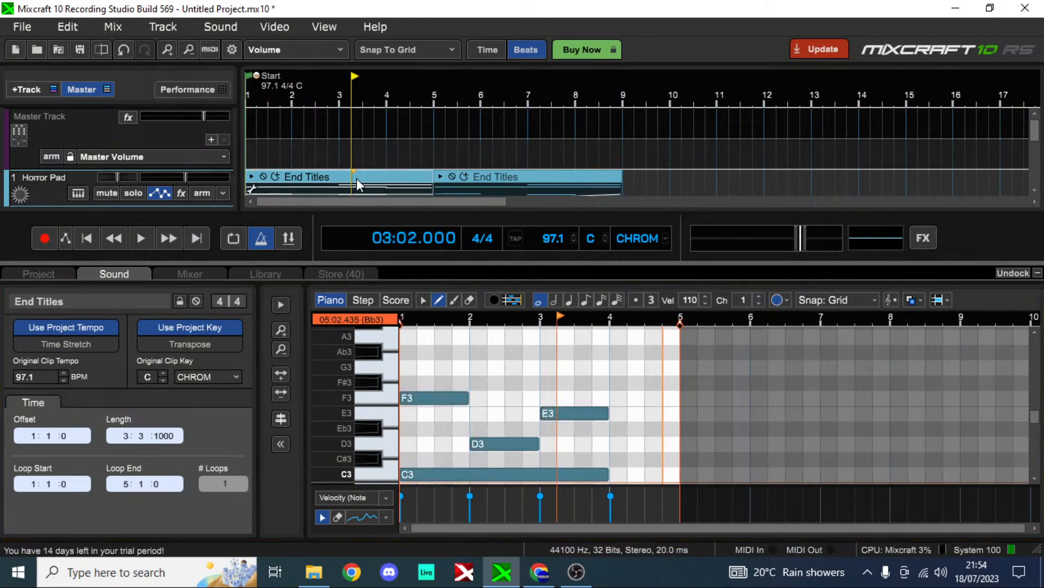
pyautogui.rightClick(357, 178)
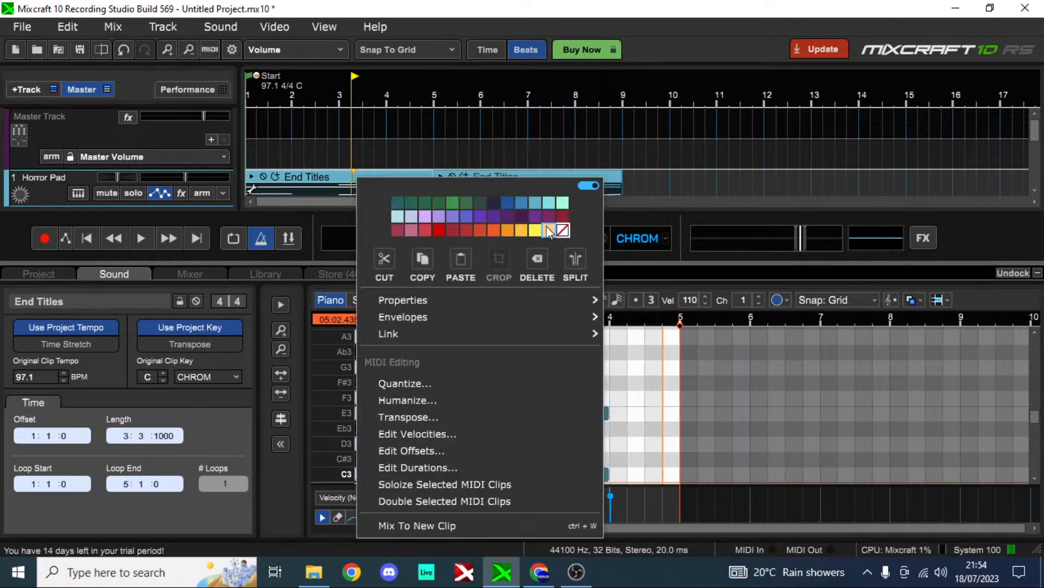
pyautogui.click(412, 203)
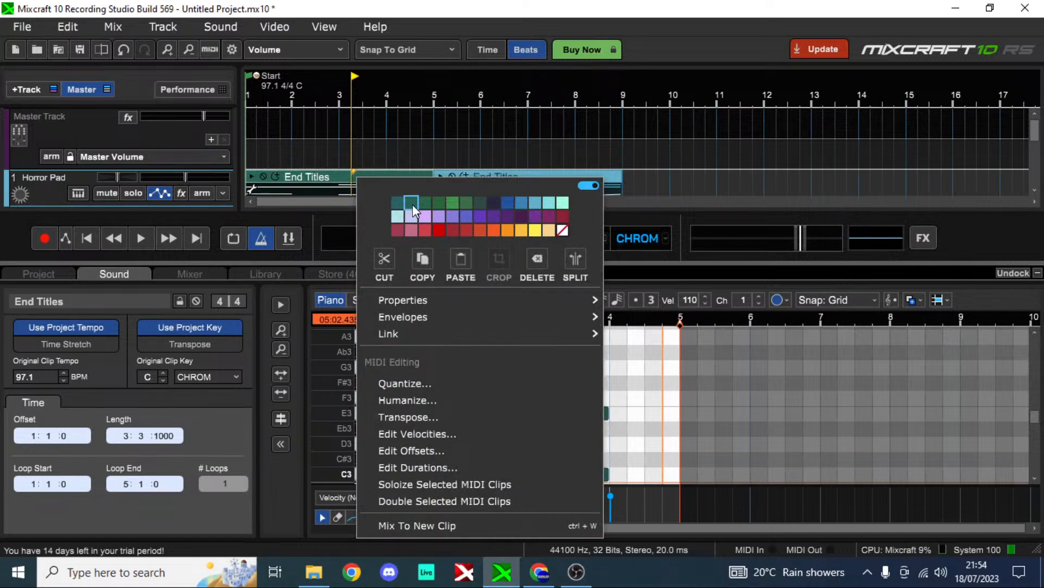
pyautogui.click(629, 206)
pyautogui.click(307, 178)
pyautogui.scroll(-2, 243, 185)
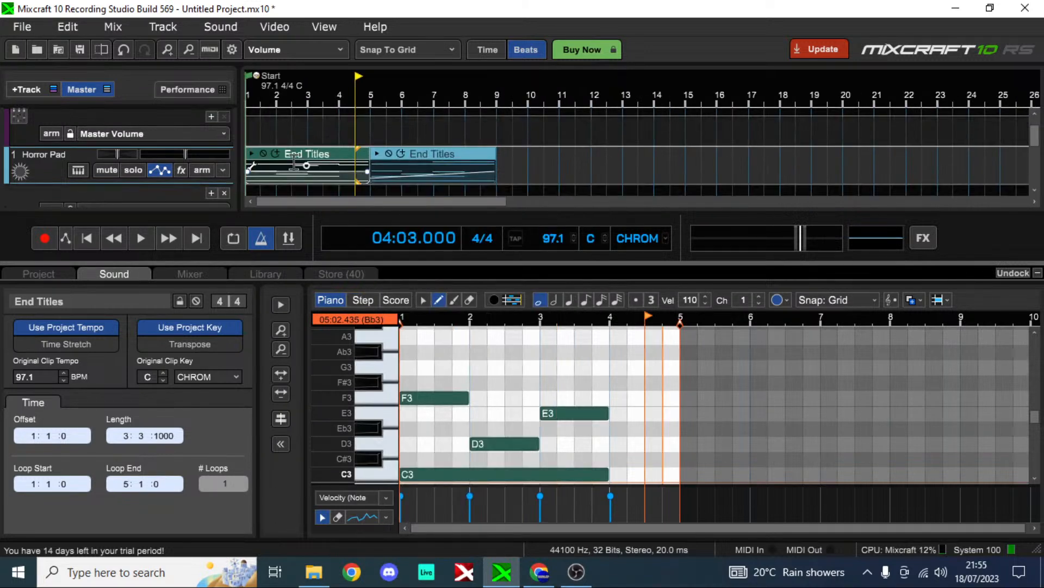
pyautogui.hotkey('ctrl', 'z')
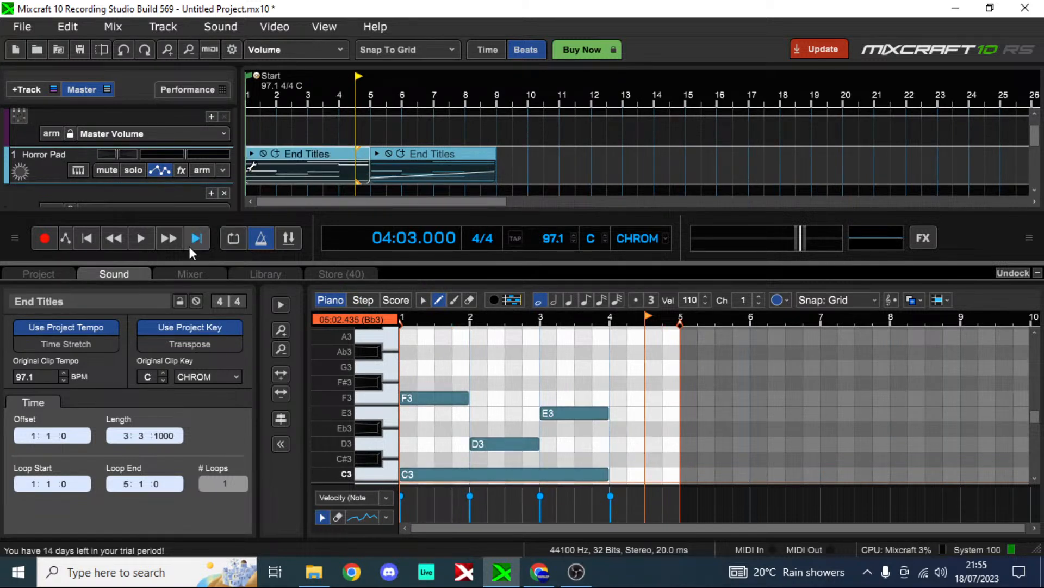
# Step: Return the playhead to the project start and open the store of add-on products
pyautogui.click(88, 237)
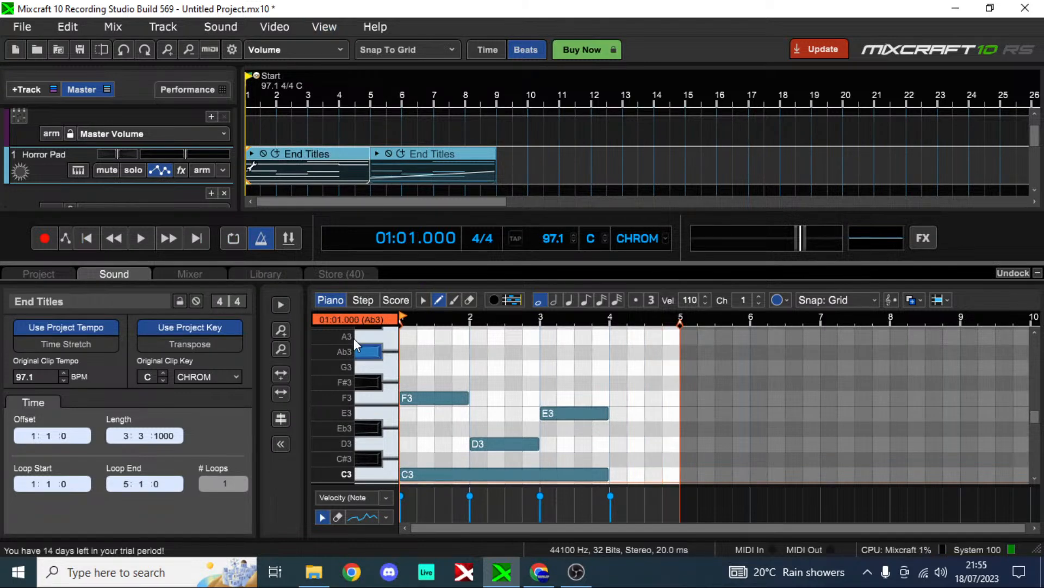
pyautogui.click(353, 274)
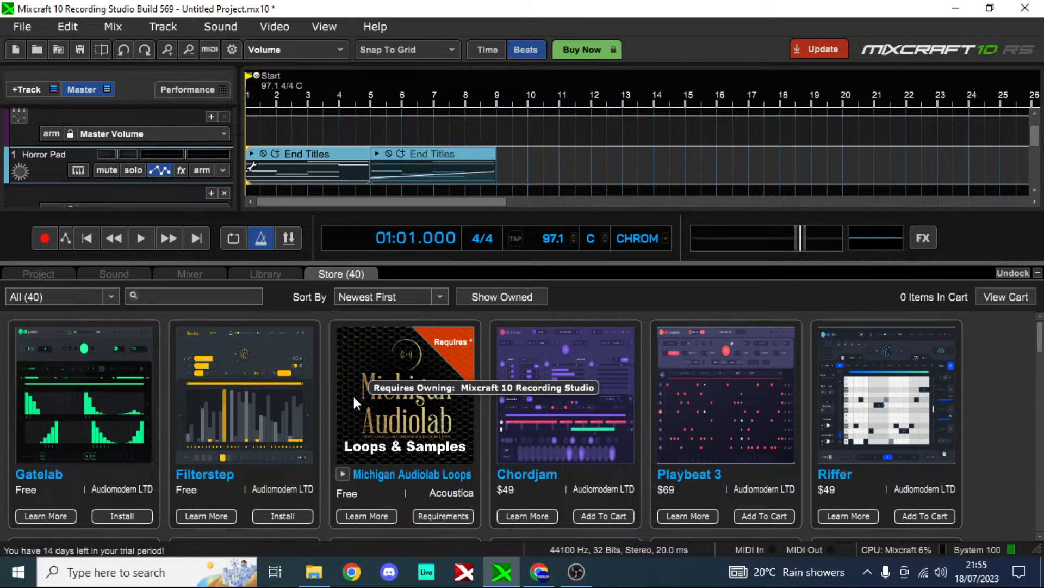
# Step: Switch to the YouTube Studio live streaming page in Chrome and play the stream preview with sound to check the broadcast
pyautogui.click(587, 571)
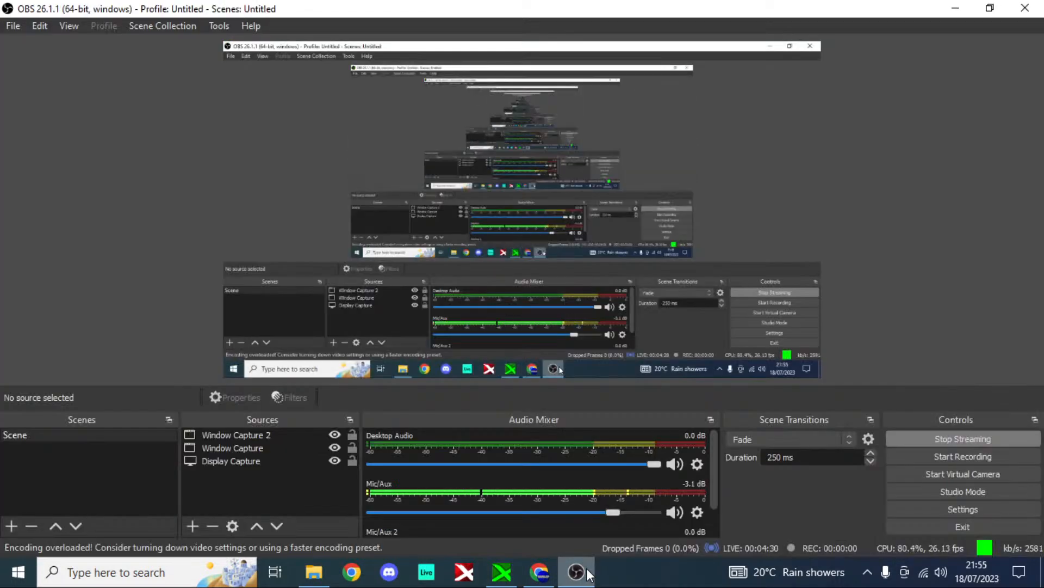
pyautogui.click(547, 570)
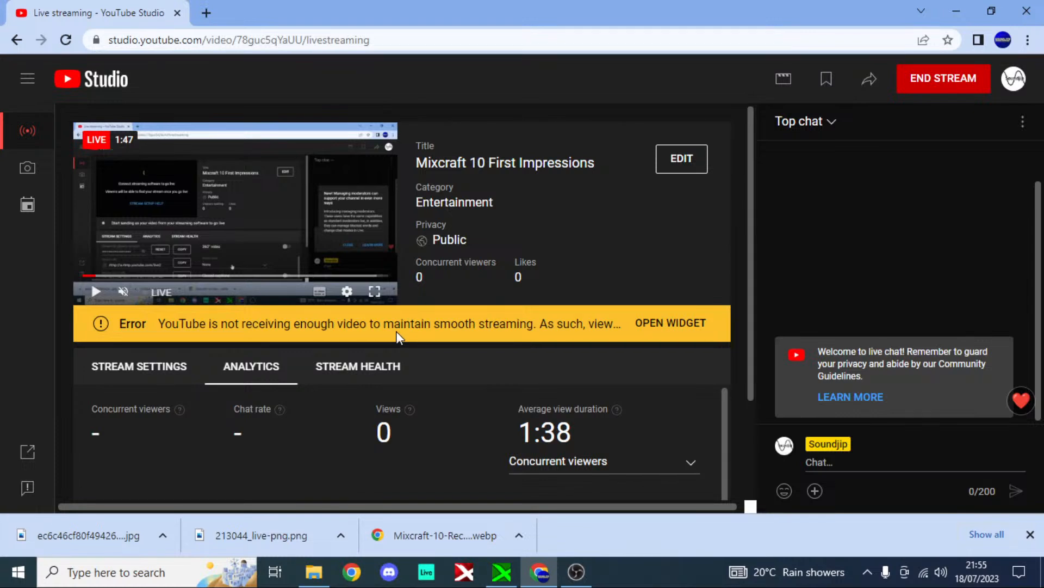
pyautogui.click(91, 293)
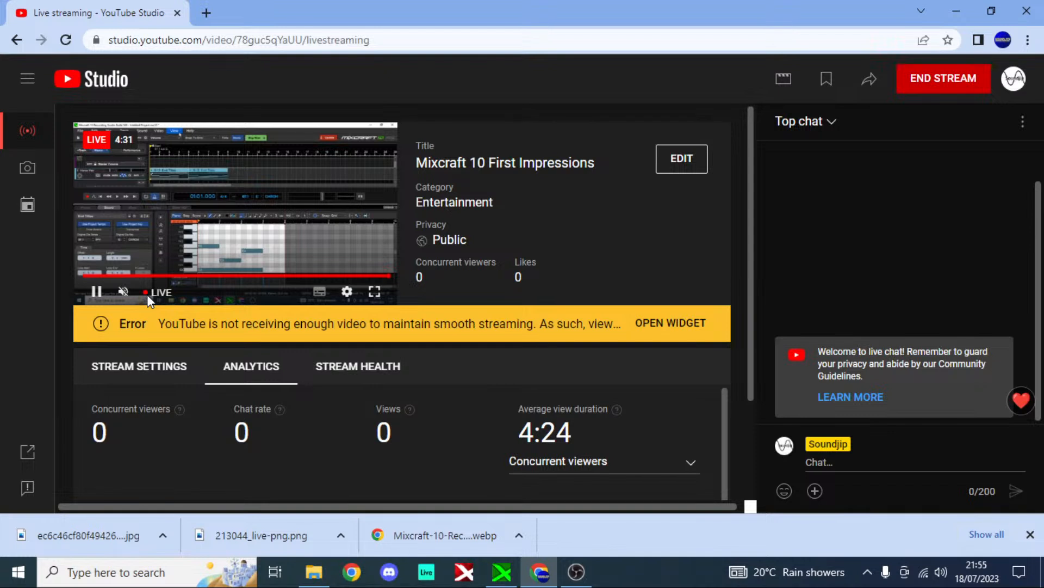
pyautogui.click(124, 292)
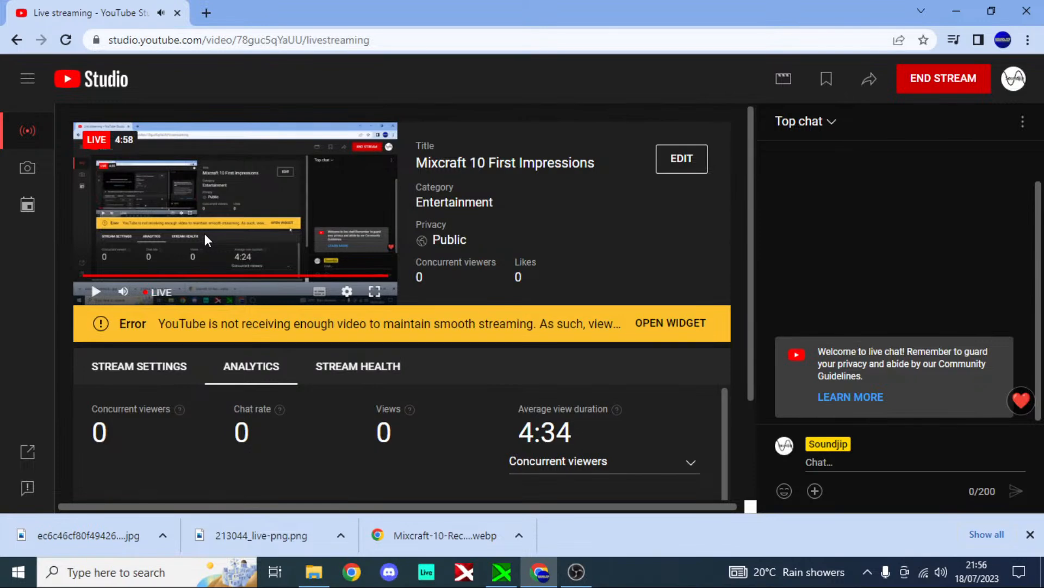
# Step: Switch back to Mixcraft and browse the full store list, examining the instruments, loop packs, Mixcraft editions and their prices
pyautogui.hotkey('alt', 'Tab')
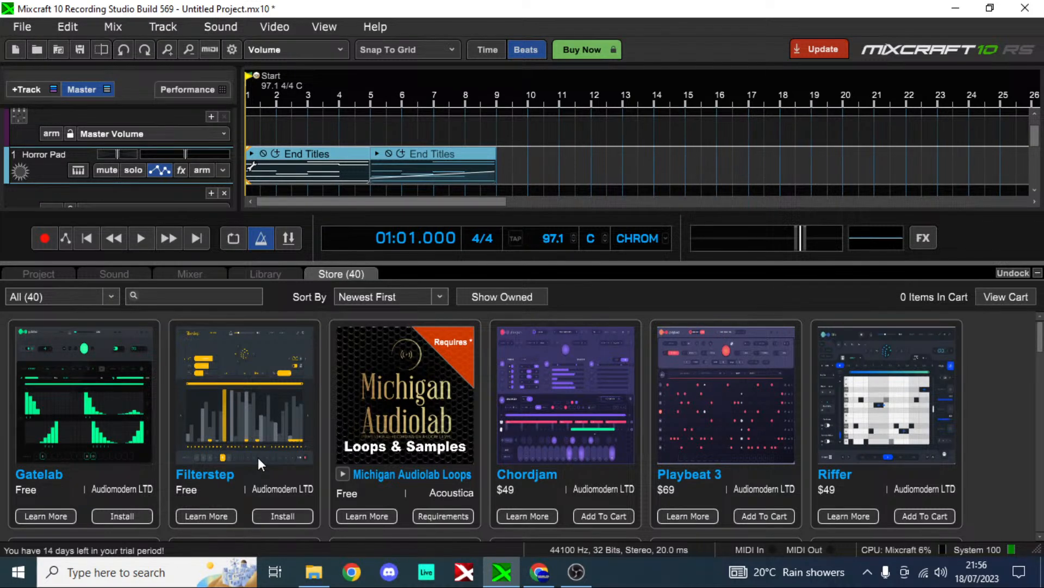
pyautogui.scroll(-4, 258, 457)
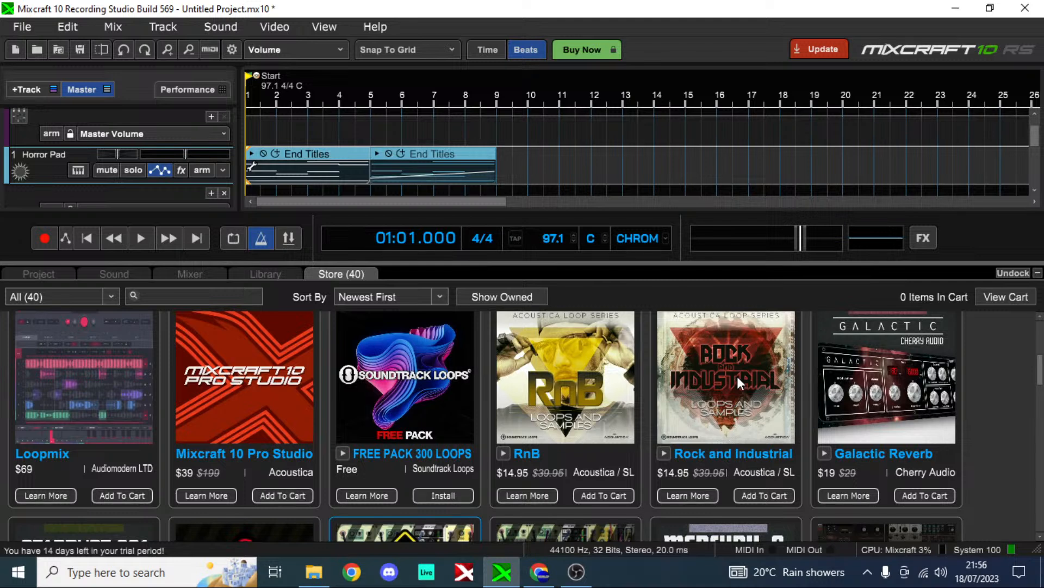
pyautogui.scroll(-4, 567, 410)
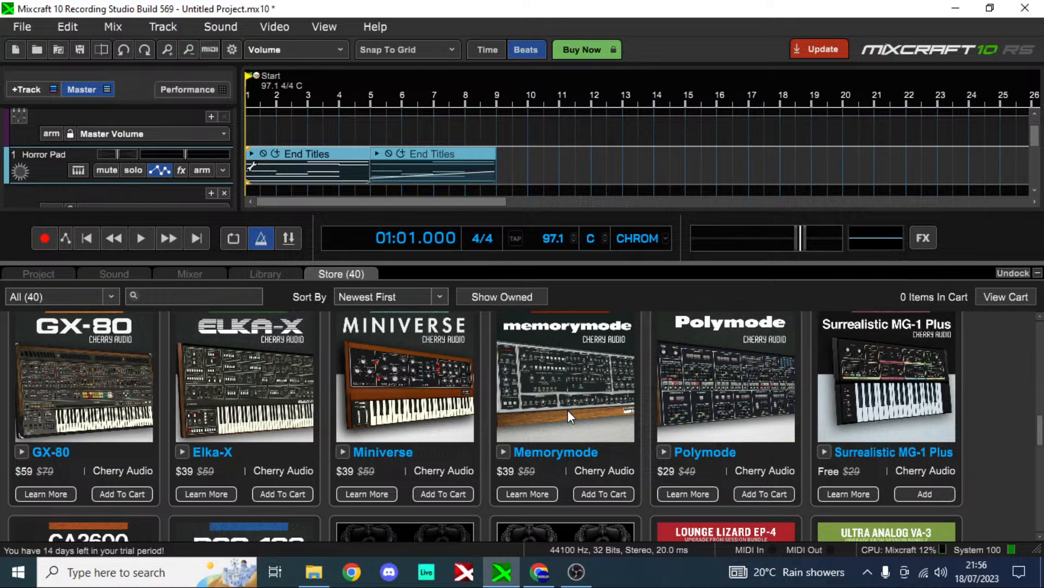
pyautogui.scroll(4, 248, 401)
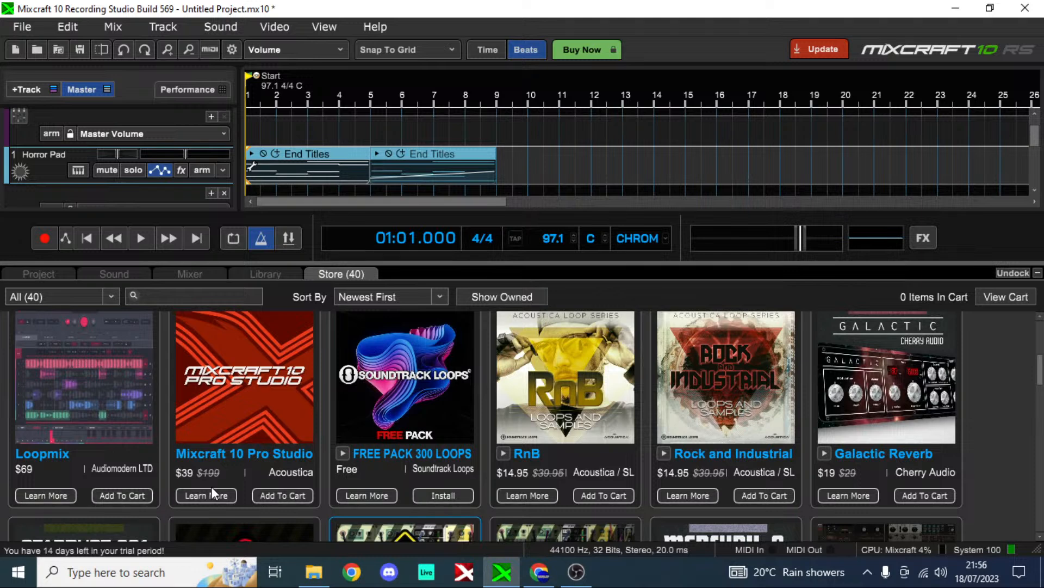
pyautogui.scroll(-4, 292, 387)
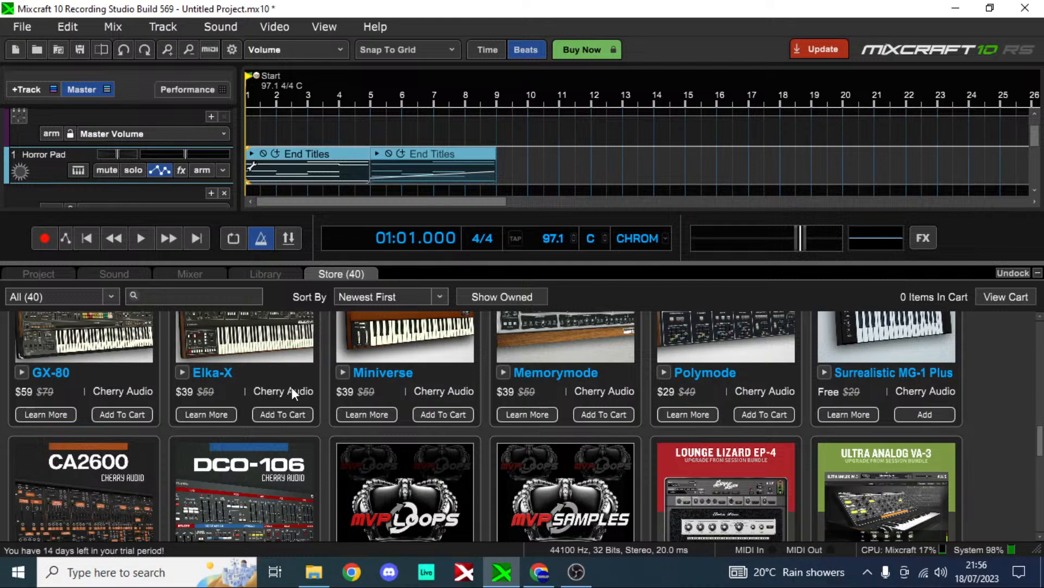
pyautogui.scroll(-5, 184, 501)
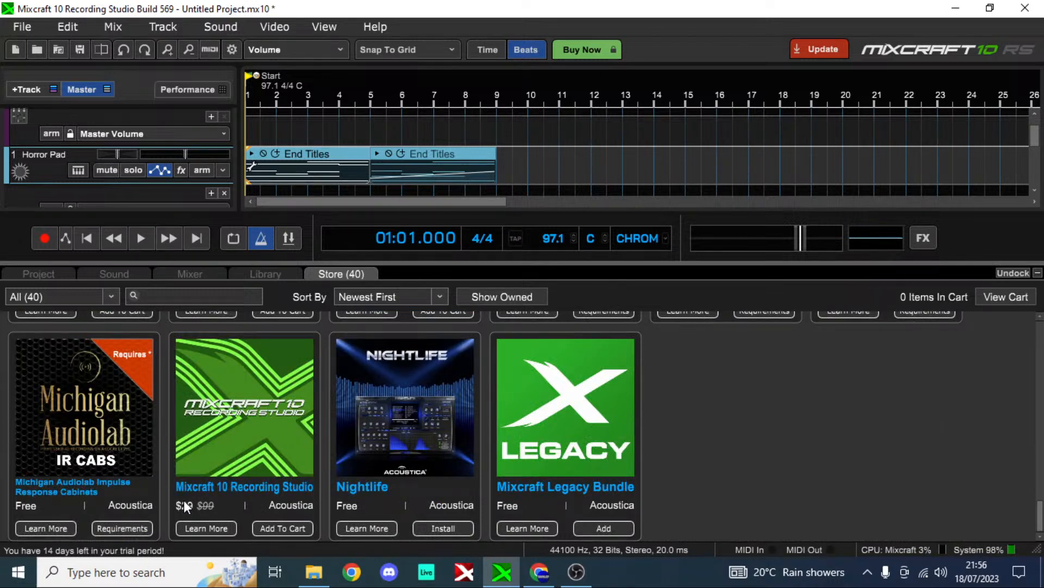
pyautogui.scroll(3, 287, 367)
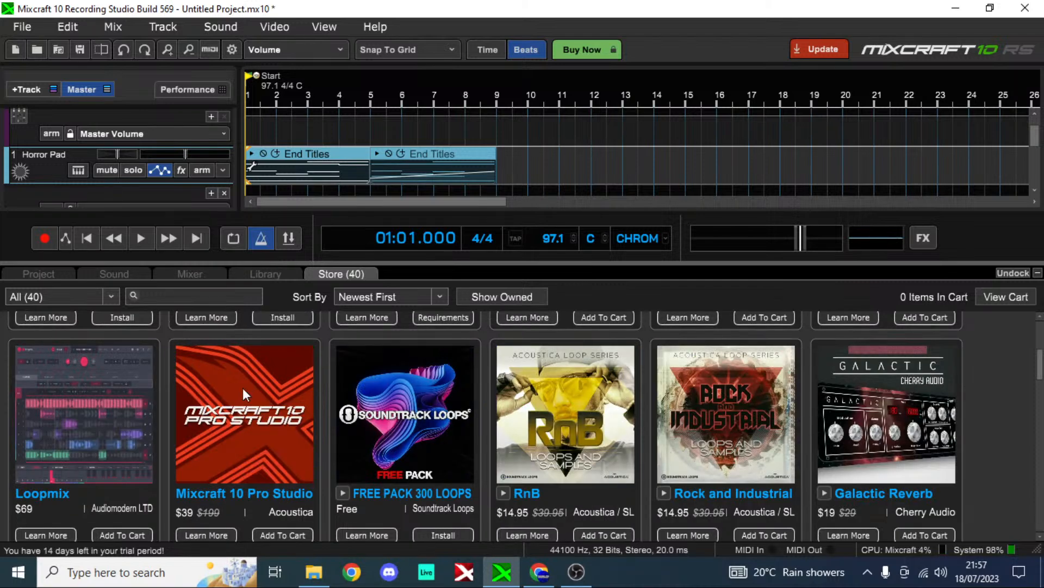
pyautogui.scroll(3, 242, 388)
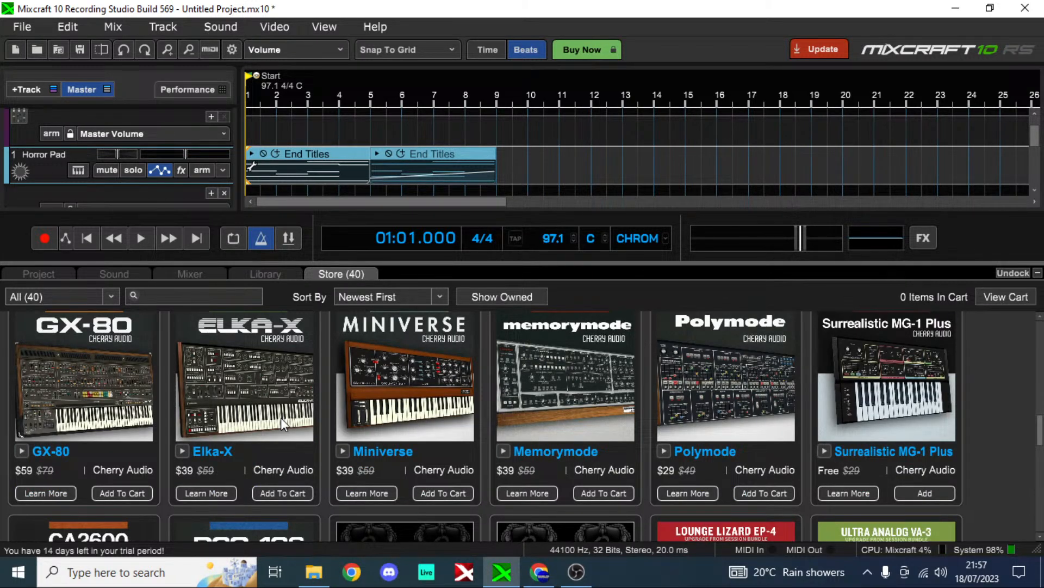
pyautogui.scroll(-5, 595, 426)
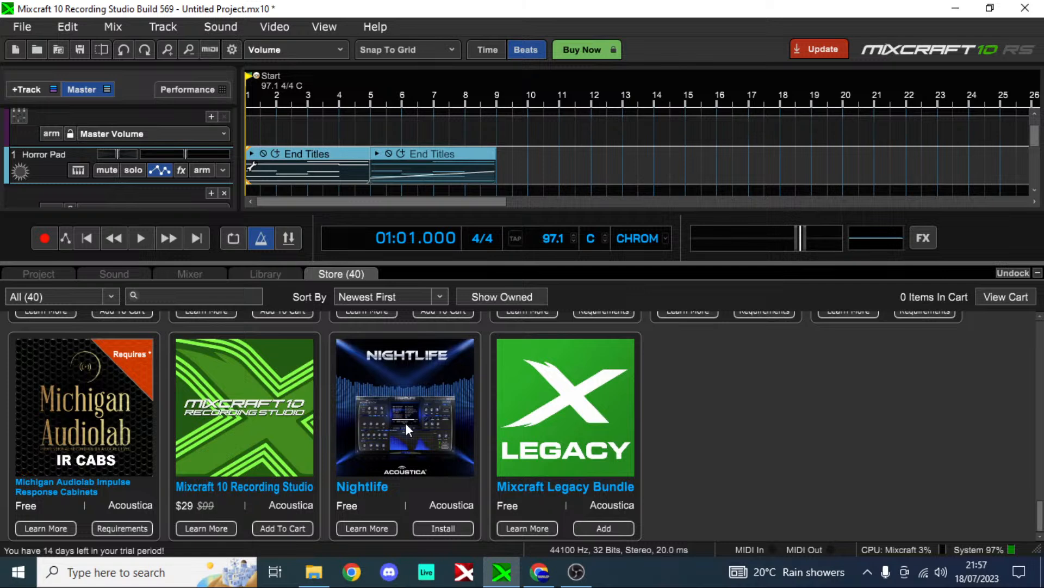
pyautogui.scroll(5, 406, 423)
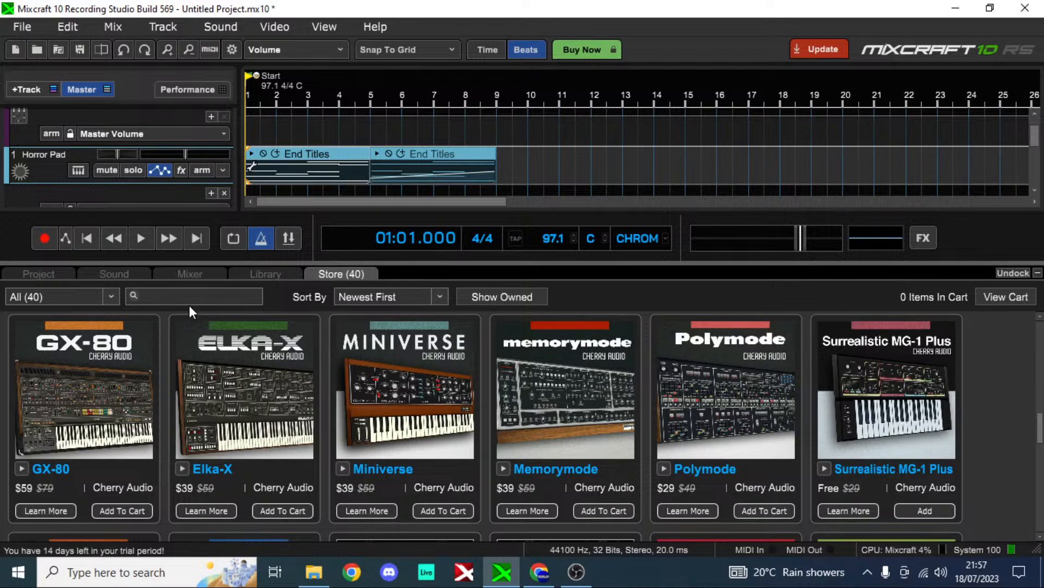
# Step: Filter the store to Projects and check the ownership requirements of Dancing on the Edge of Obscurity and Gazing Upon Reflections
pyautogui.click(60, 297)
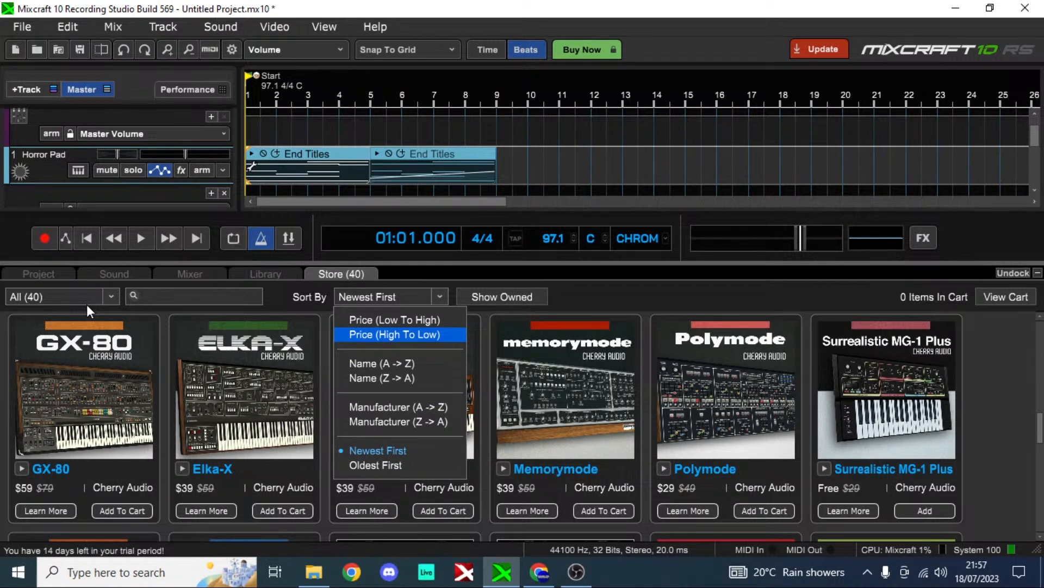
pyautogui.click(87, 303)
pyautogui.click(77, 406)
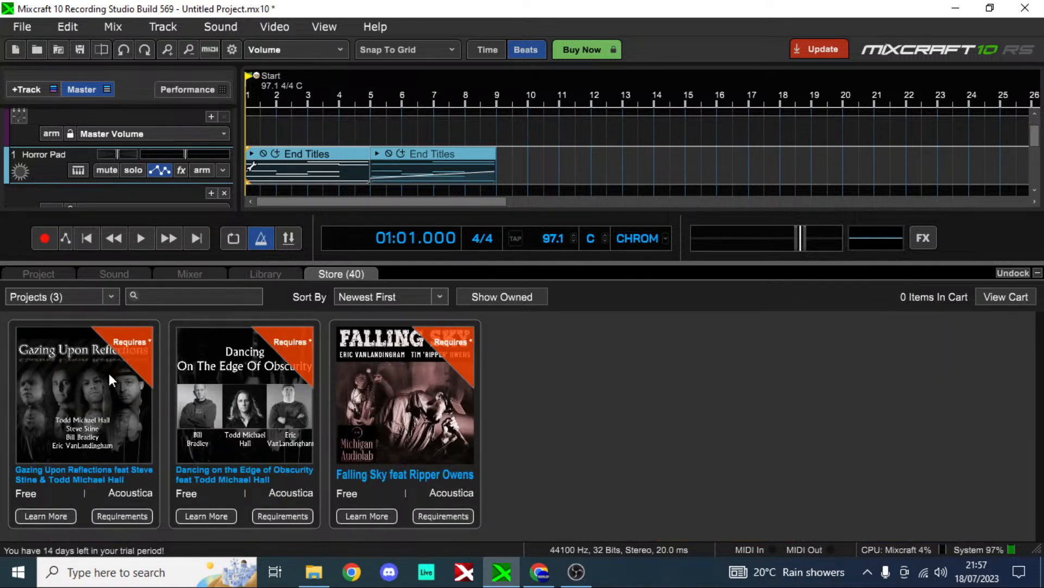
pyautogui.moveTo(303, 346)
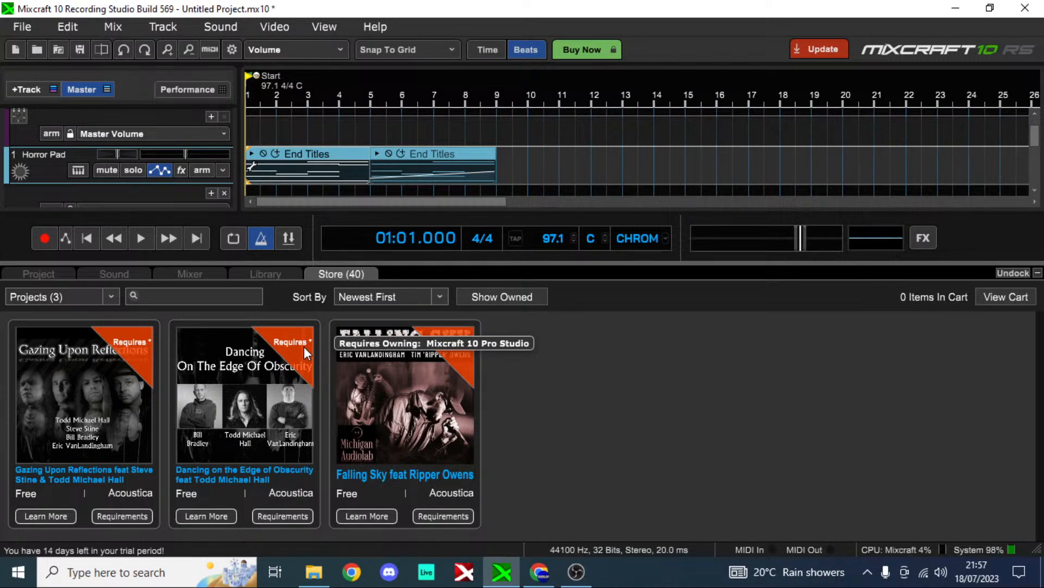
pyautogui.moveTo(153, 345)
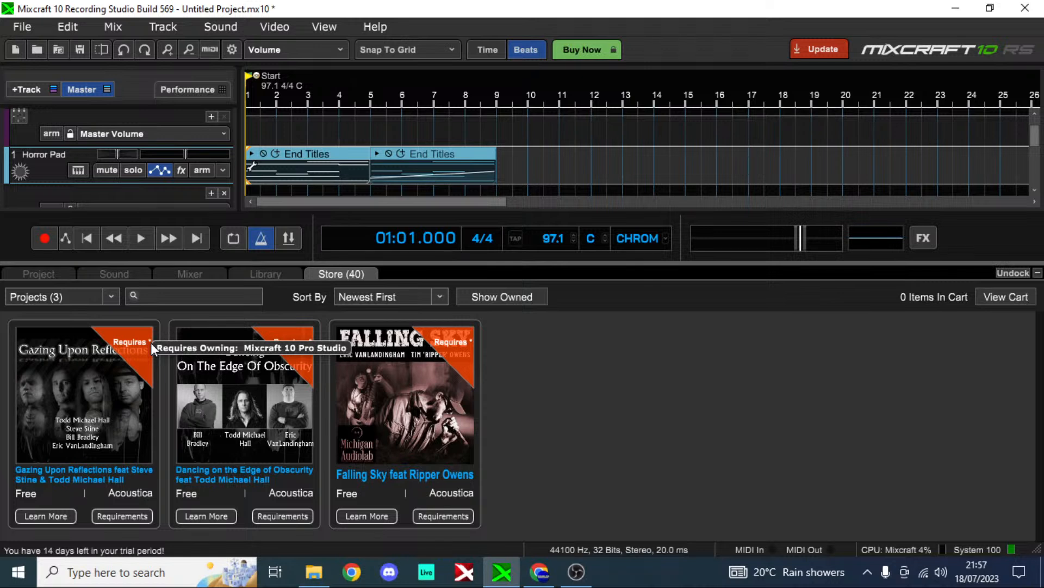
# Step: Clear the store's Projects filter to list all products and examine the full range of instruments, loop packs and Mixcraft editions
pyautogui.click(101, 296)
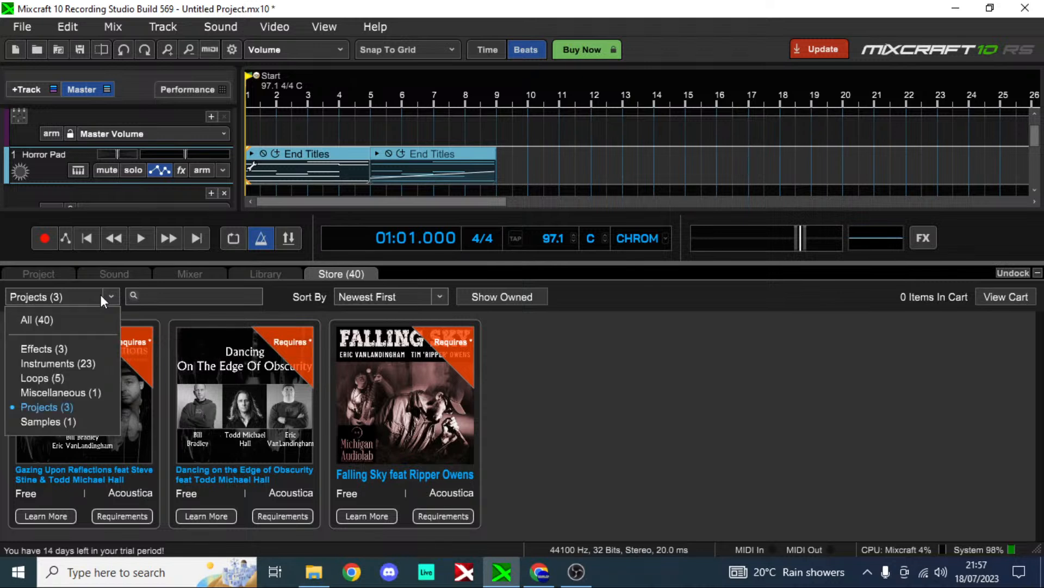
pyautogui.click(77, 318)
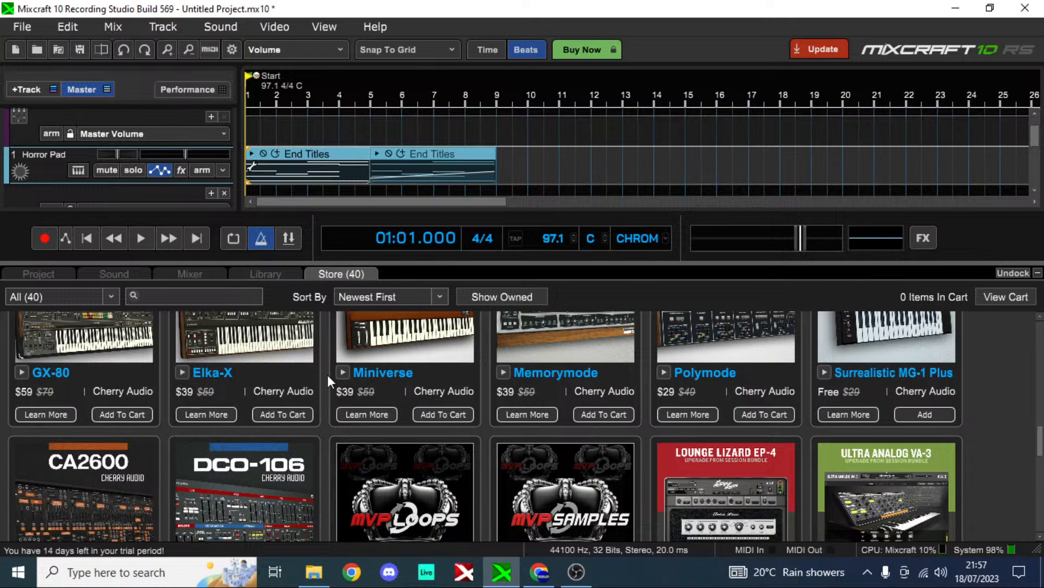
pyautogui.scroll(5, 328, 374)
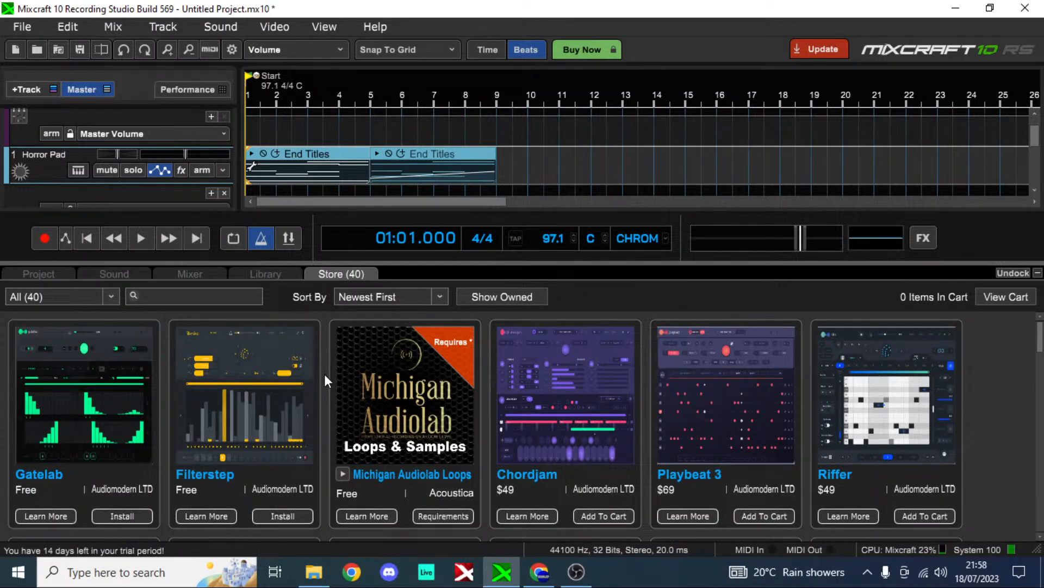
pyautogui.scroll(-2, 325, 373)
pyautogui.scroll(2, 324, 374)
pyautogui.scroll(-4, 324, 374)
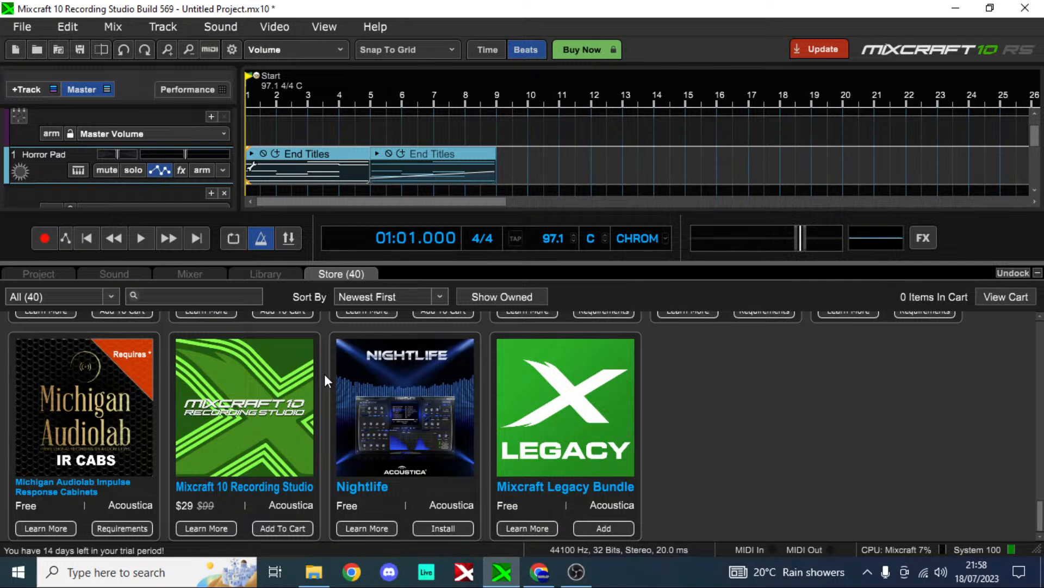
pyautogui.scroll(5, 325, 375)
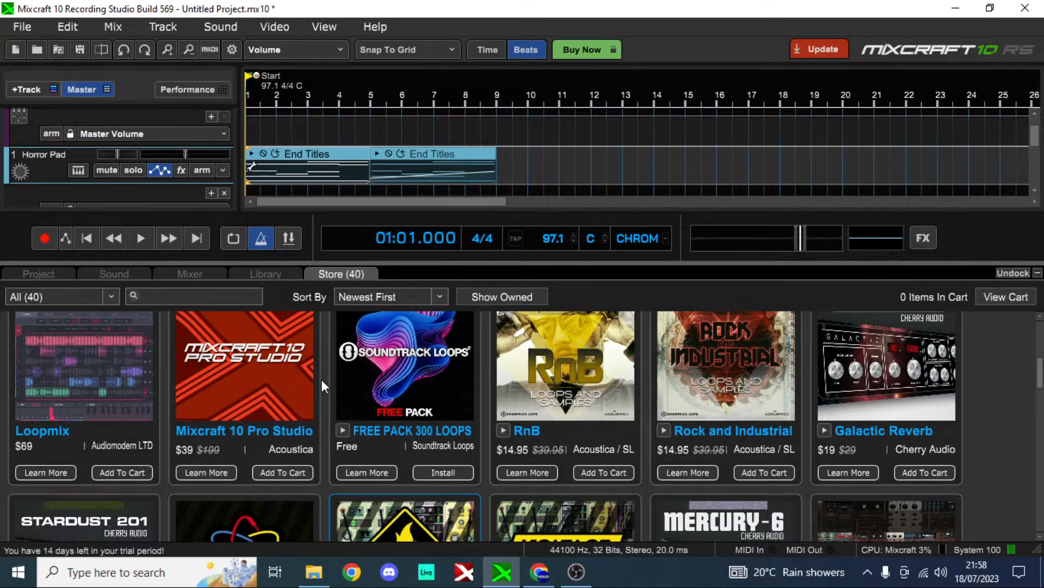
pyautogui.scroll(2, 322, 380)
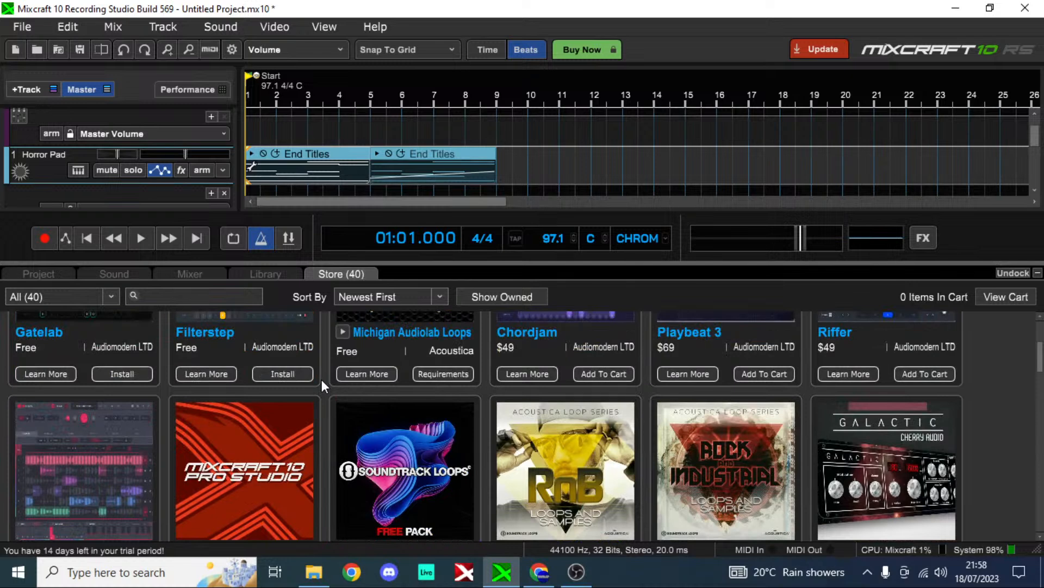
# Step: Filter the store by Effects, Loops and Samples in turn to examine the products in each category
pyautogui.click(65, 297)
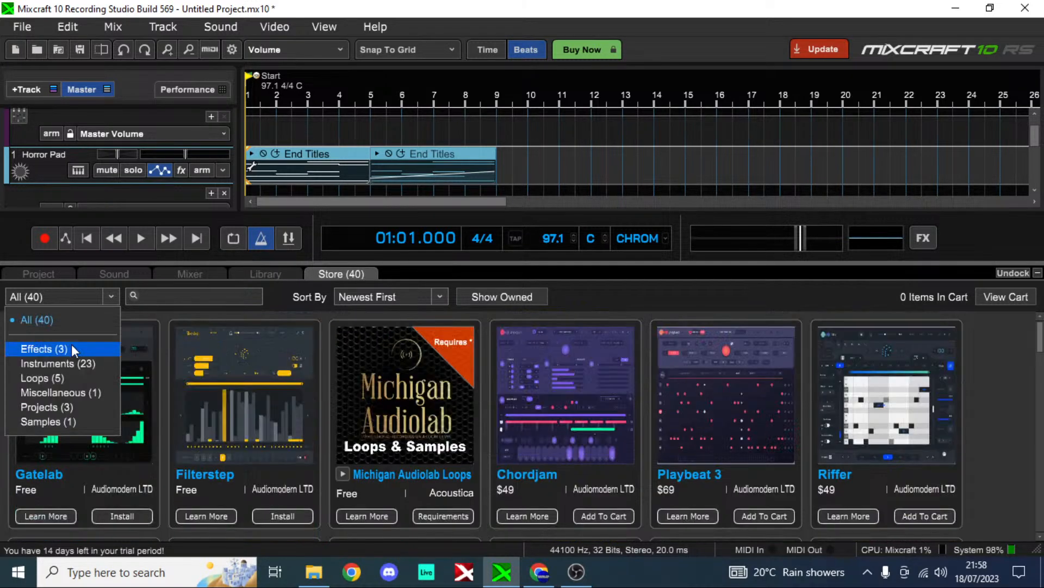
pyautogui.click(70, 347)
pyautogui.click(90, 294)
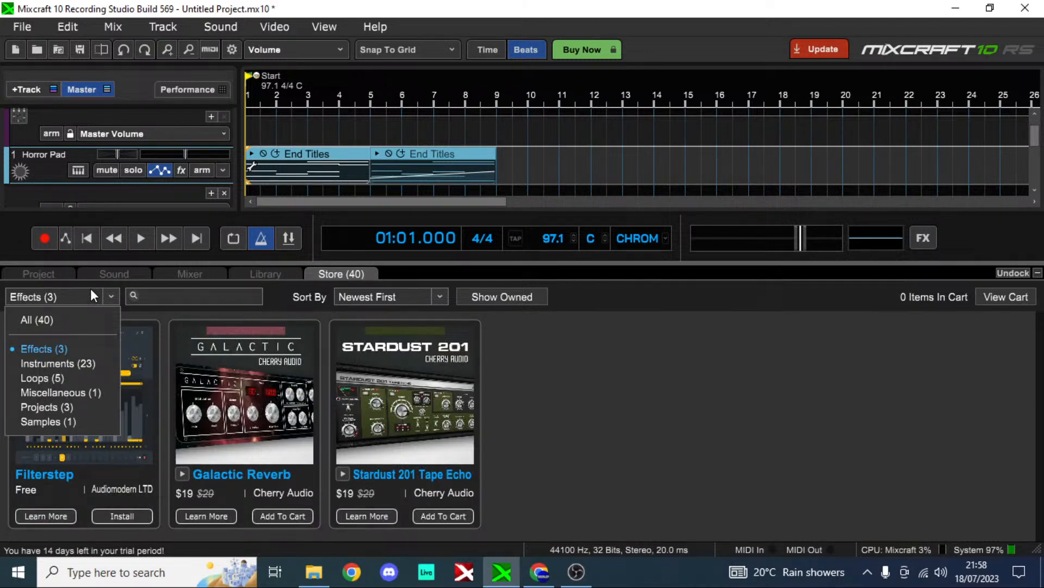
pyautogui.click(84, 376)
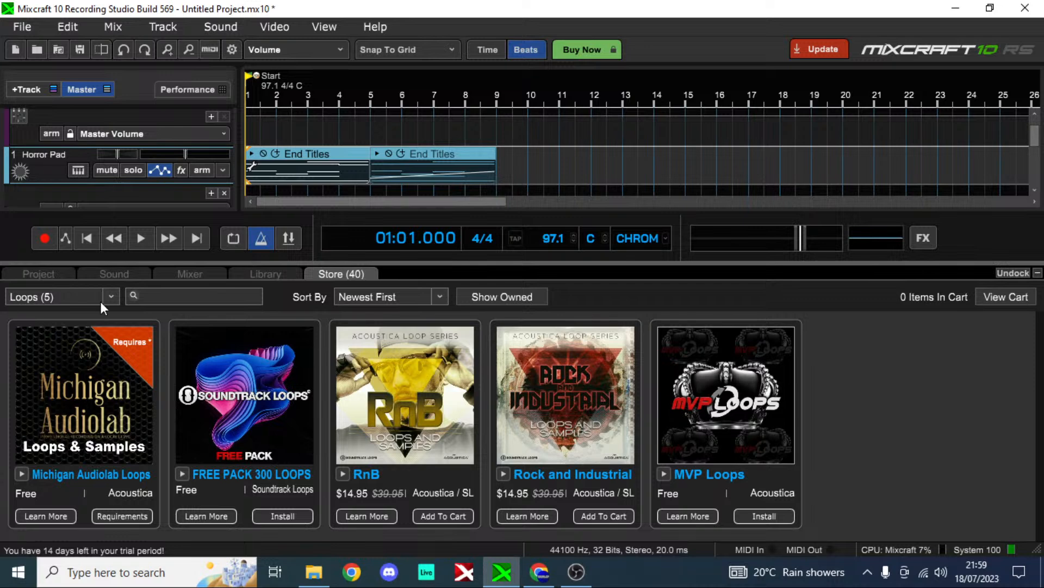
pyautogui.scroll(-1, 100, 301)
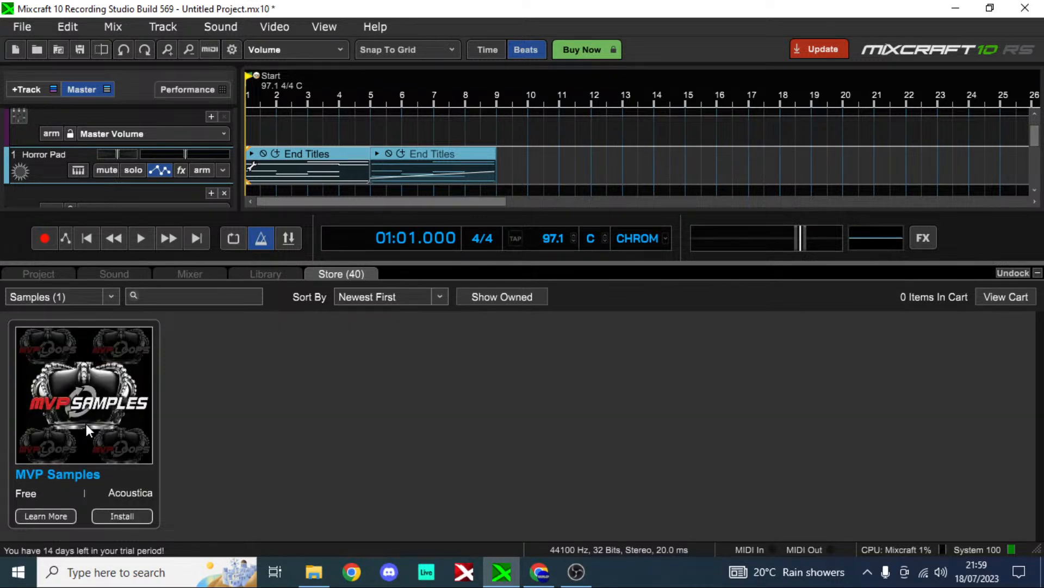
# Step: Filter the store by Miscellaneous and by Loops, checking the ownership requirements of the Michigan Audiolab cabinet and loop products
pyautogui.click(60, 298)
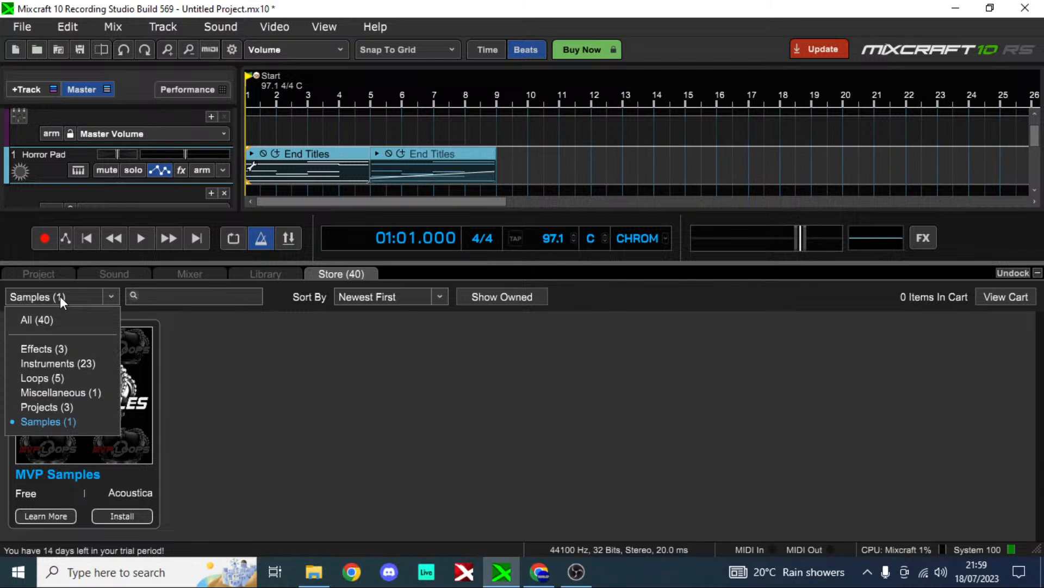
pyautogui.click(89, 392)
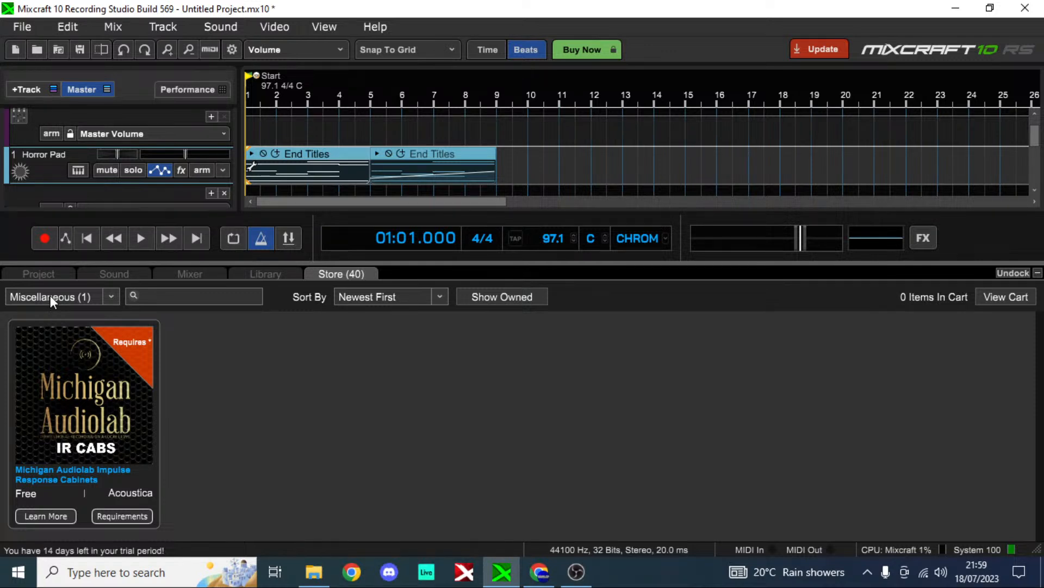
pyautogui.moveTo(150, 342)
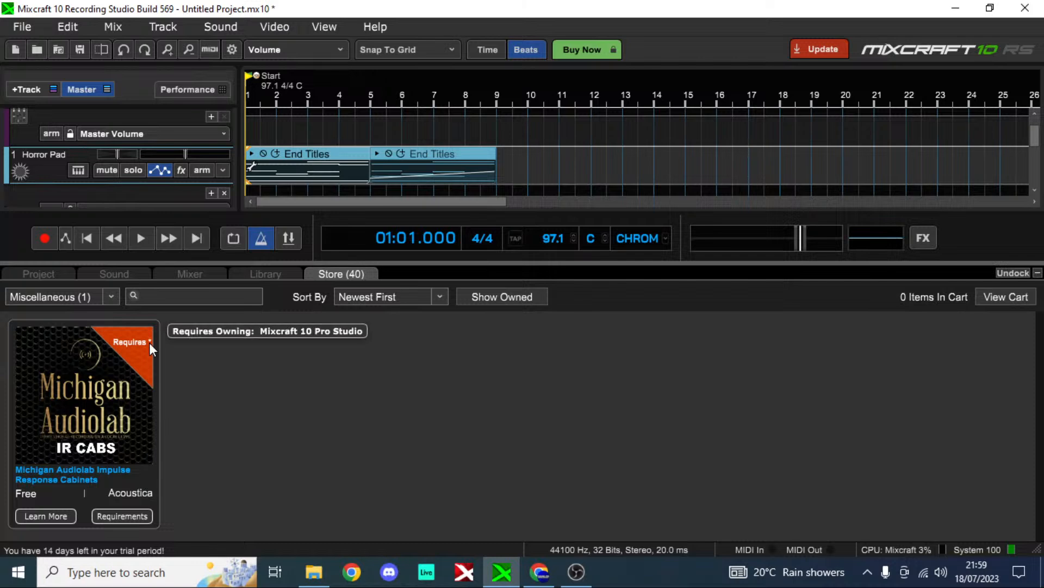
pyautogui.click(111, 297)
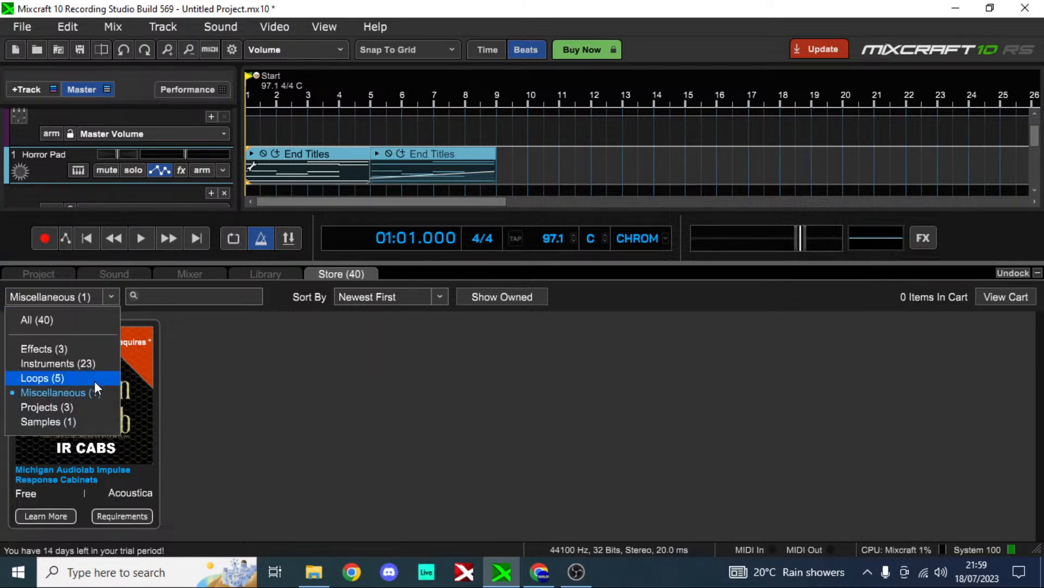
pyautogui.click(94, 380)
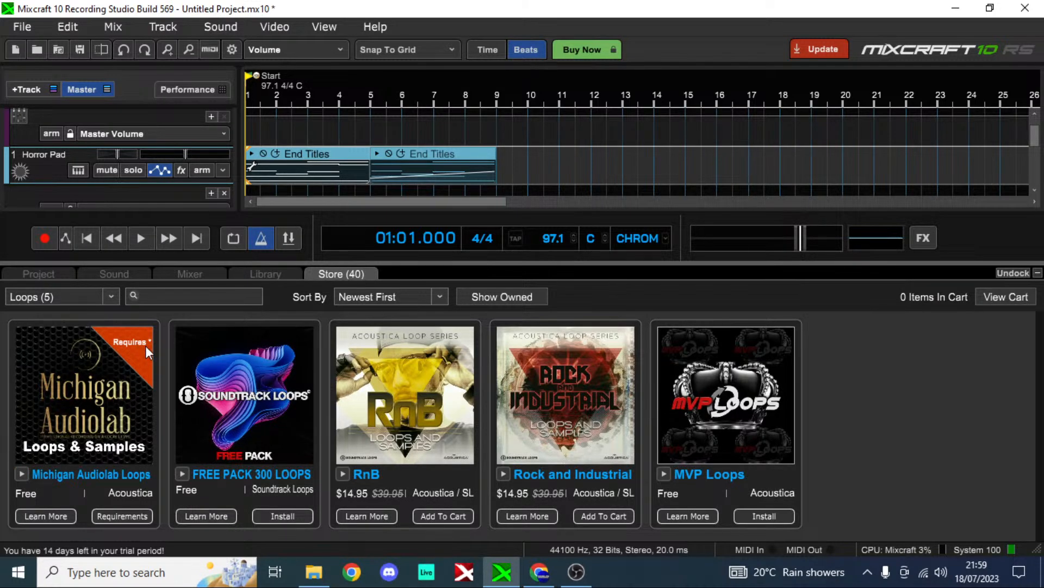
pyautogui.moveTo(145, 342)
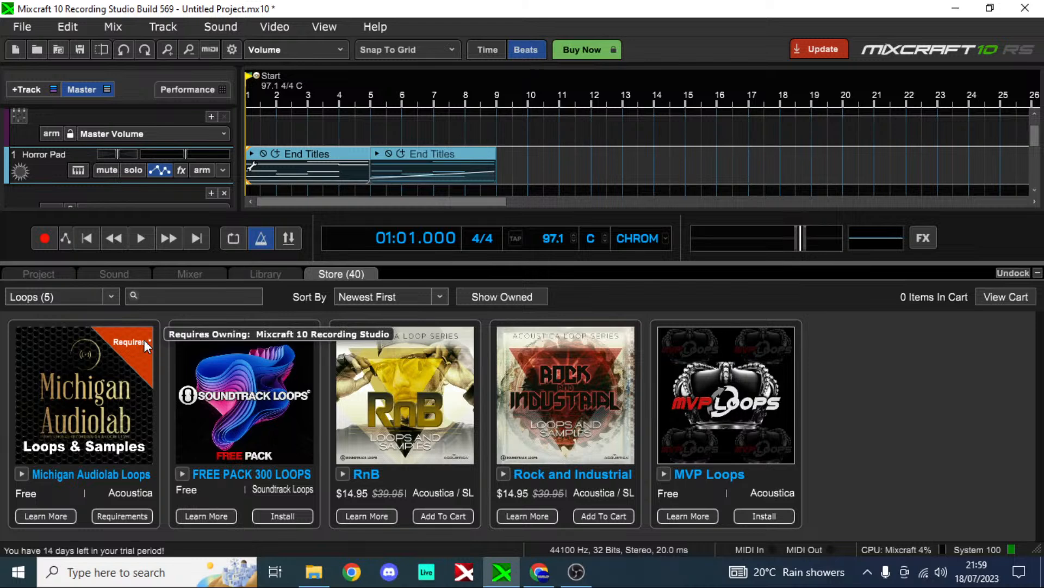
# Step: Filter the store by Effects and by Instruments, and examine the listed plug-ins and their prices
pyautogui.click(105, 297)
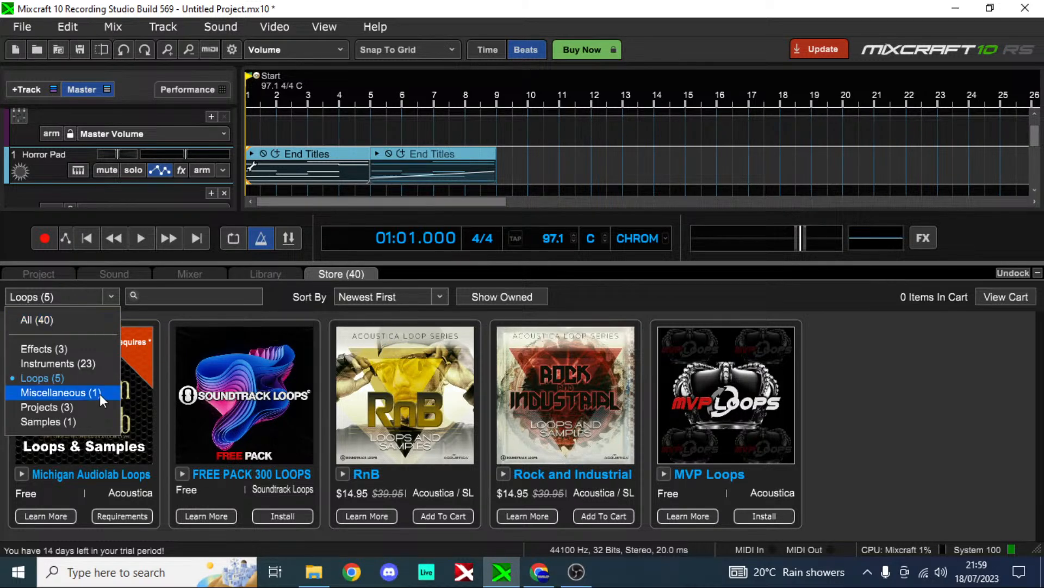
pyautogui.click(109, 349)
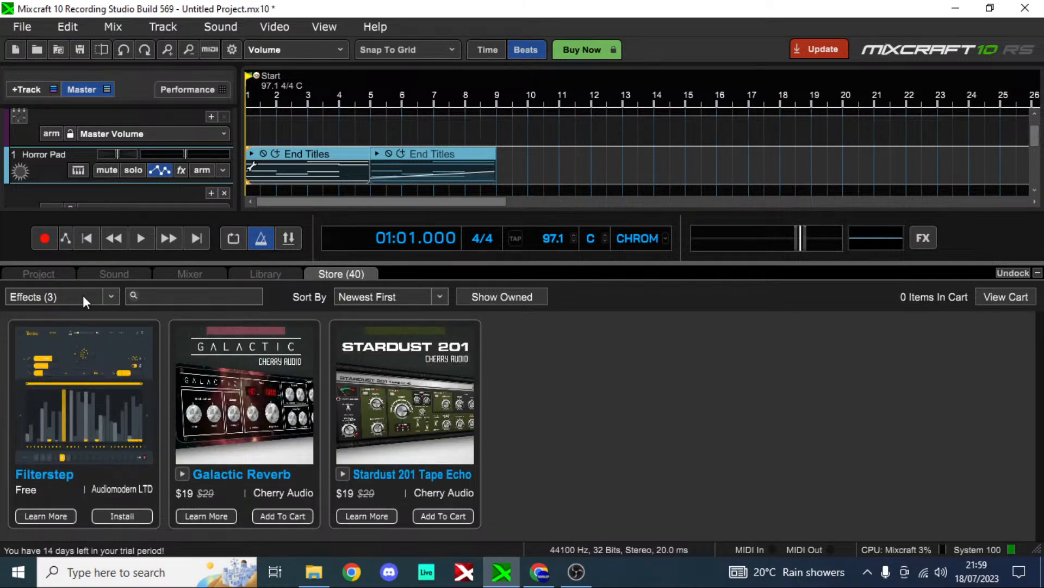
pyautogui.scroll(-1, 82, 295)
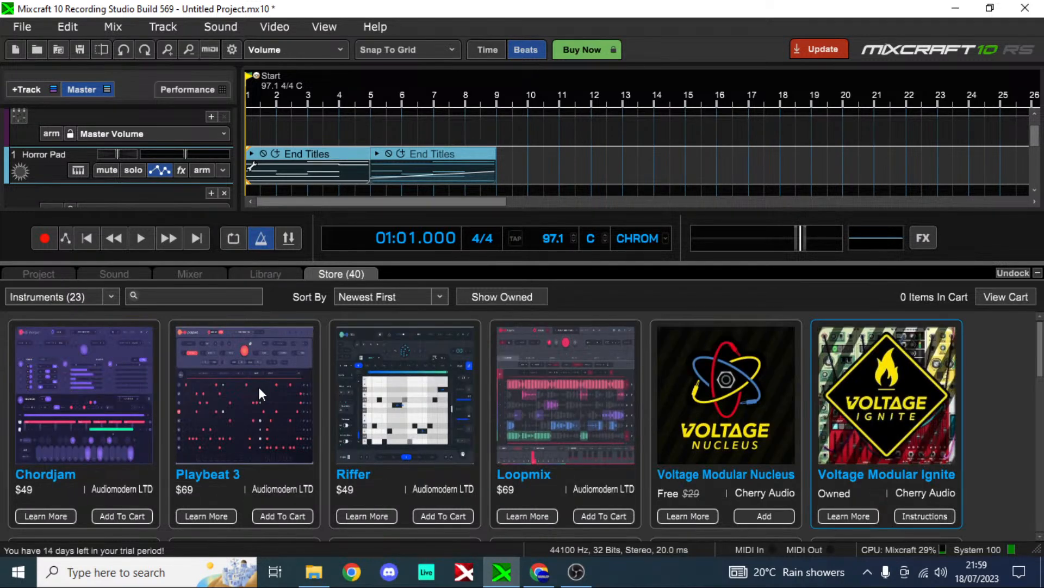
pyautogui.scroll(-5, 459, 380)
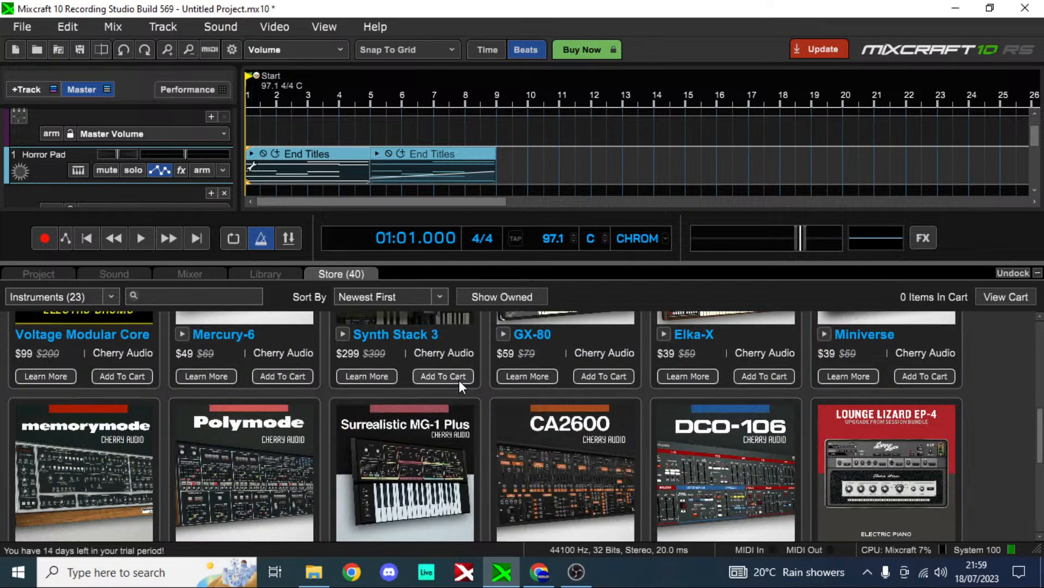
pyautogui.scroll(5, 459, 380)
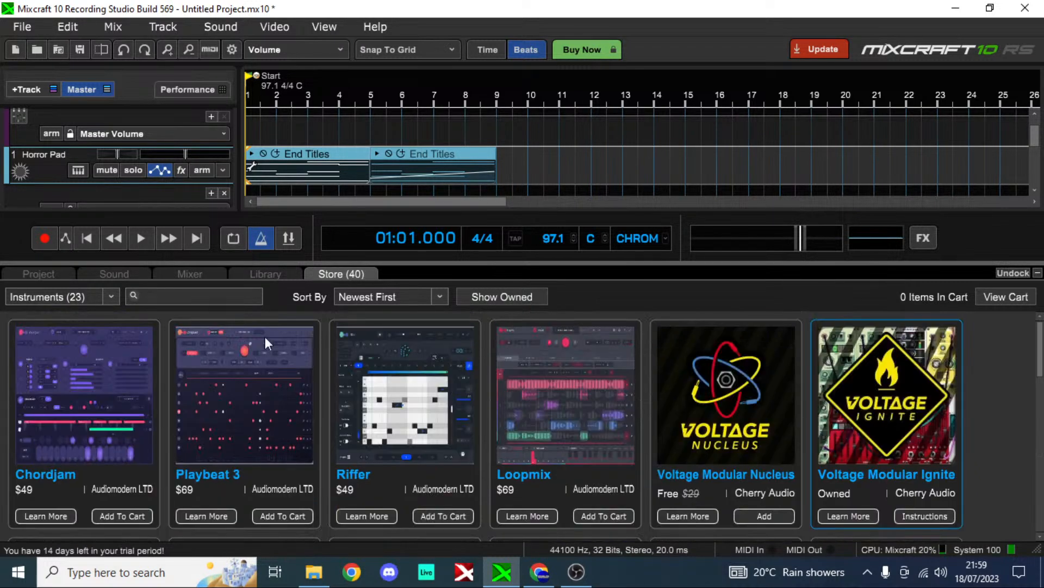
# Step: Set the store filter back to All and look through the complete product list from beginning to end
pyautogui.click(98, 297)
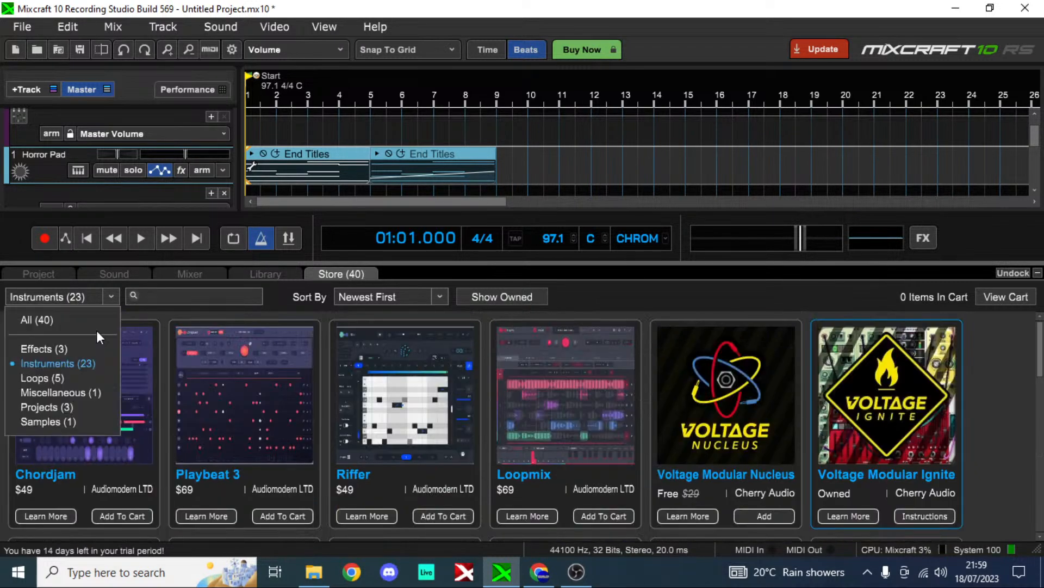
pyautogui.click(37, 320)
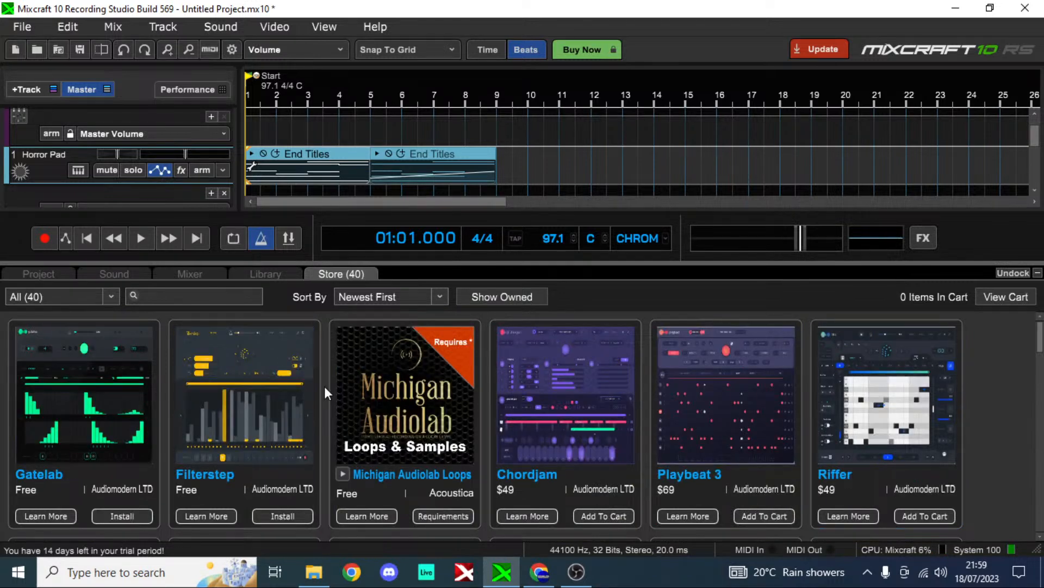
pyautogui.scroll(-3, 324, 386)
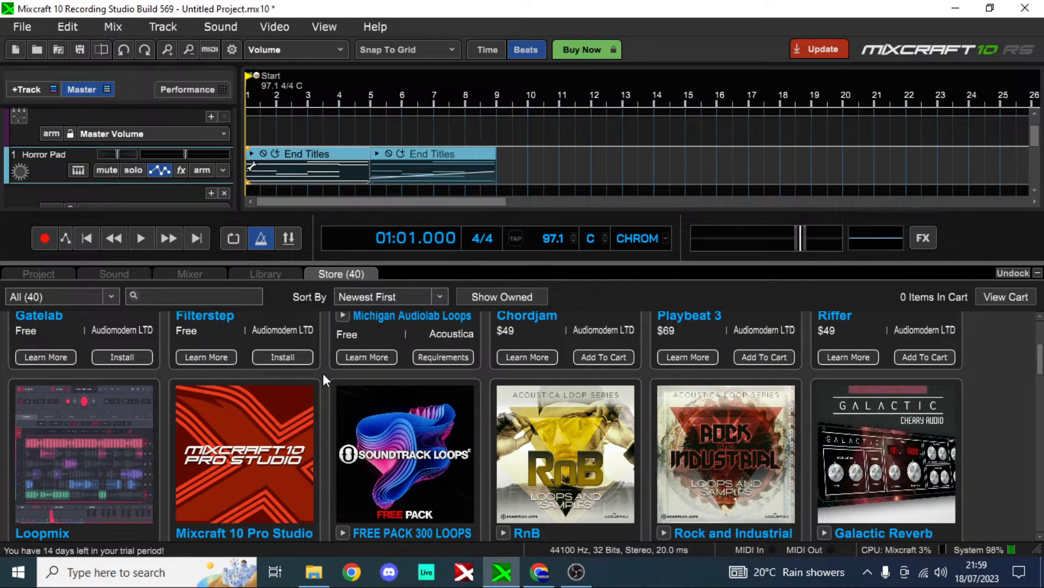
pyautogui.scroll(-5, 324, 374)
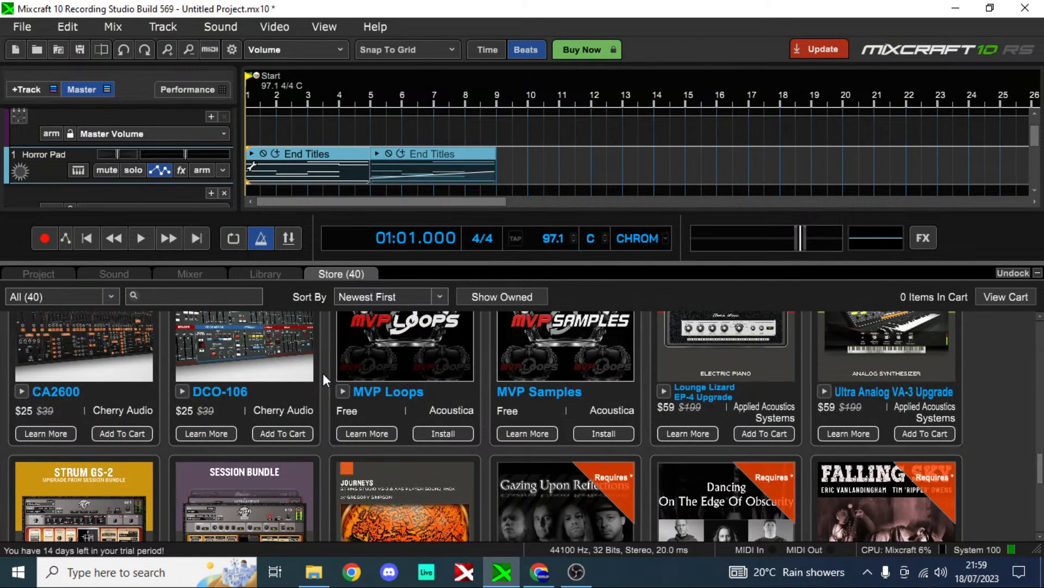
pyautogui.scroll(-6, 322, 373)
pyautogui.scroll(7, 322, 373)
pyautogui.scroll(5, 322, 373)
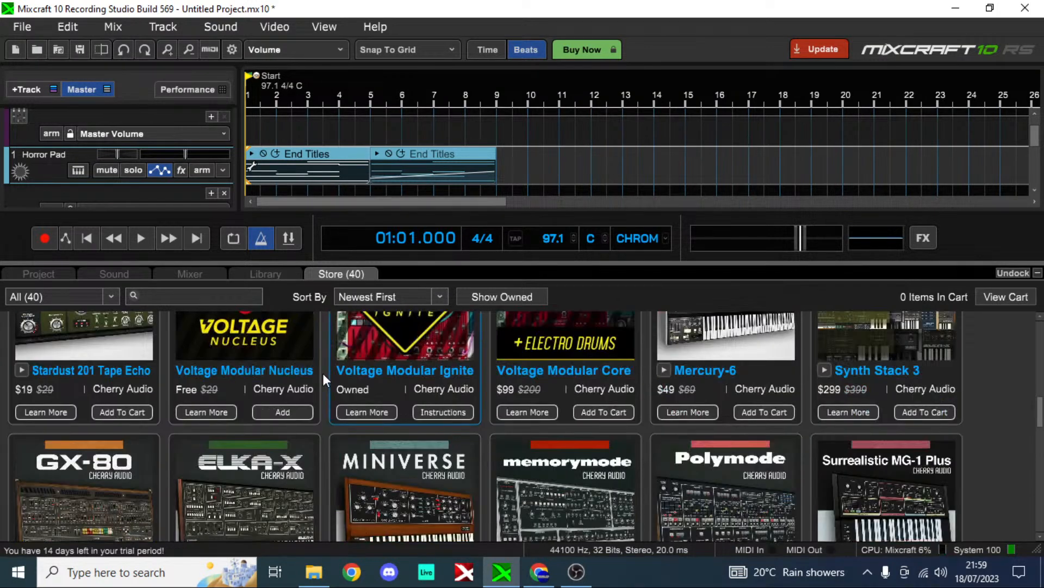
pyautogui.scroll(10, 322, 373)
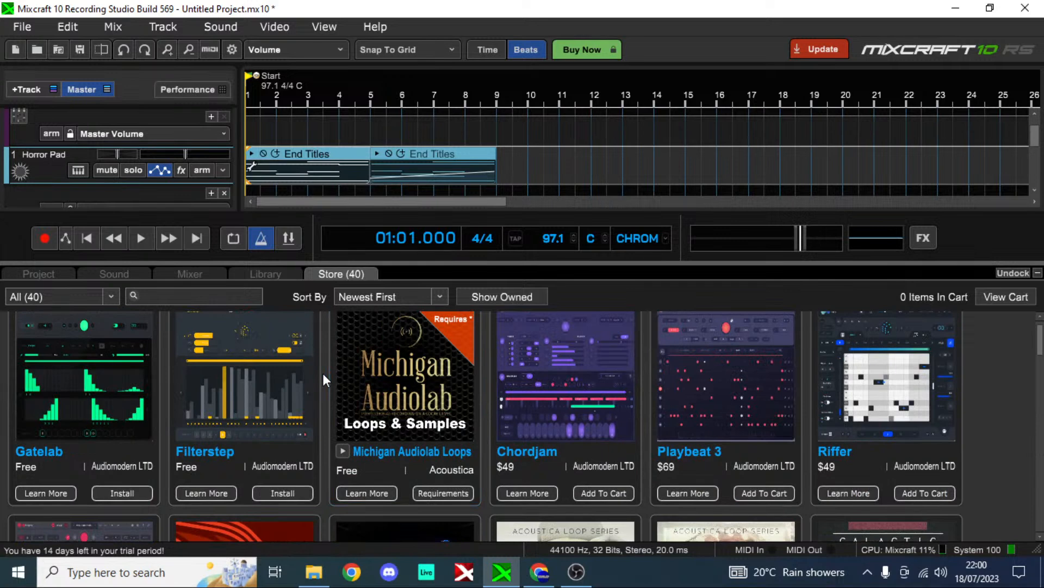
pyautogui.scroll(-6, 323, 373)
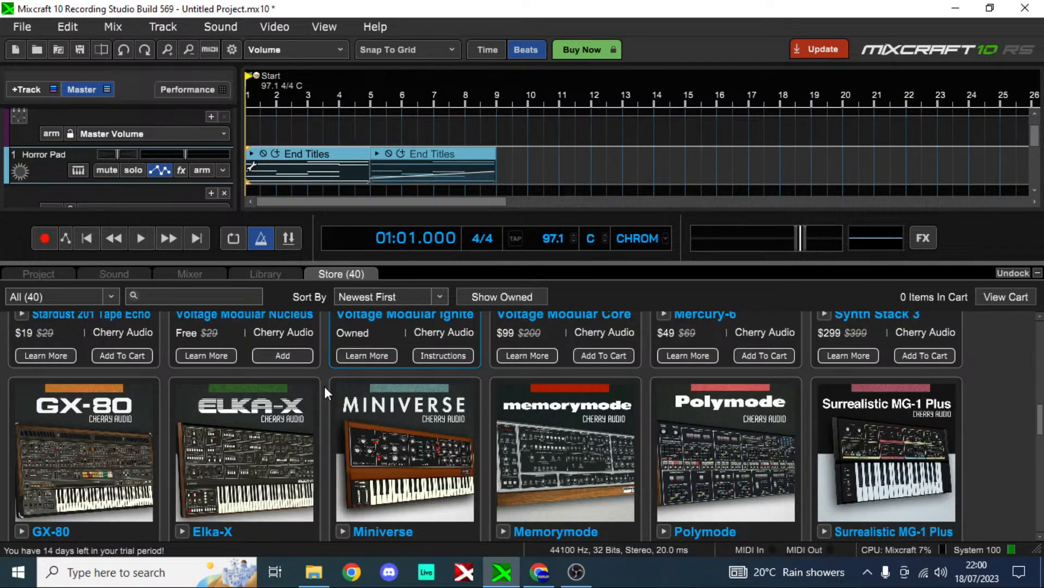
pyautogui.scroll(-5, 324, 386)
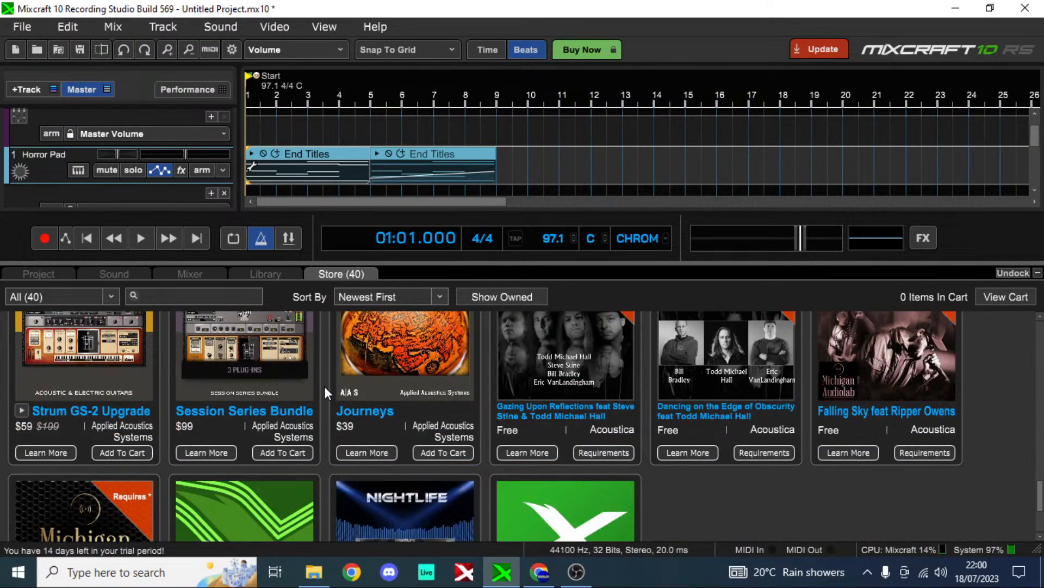
pyautogui.scroll(4, 325, 387)
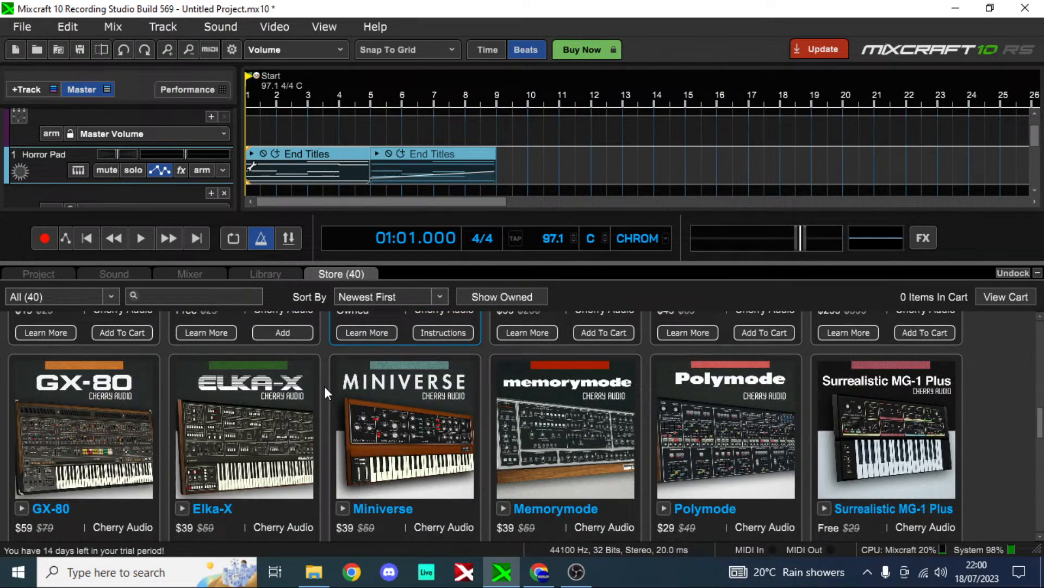
pyautogui.scroll(5, 324, 386)
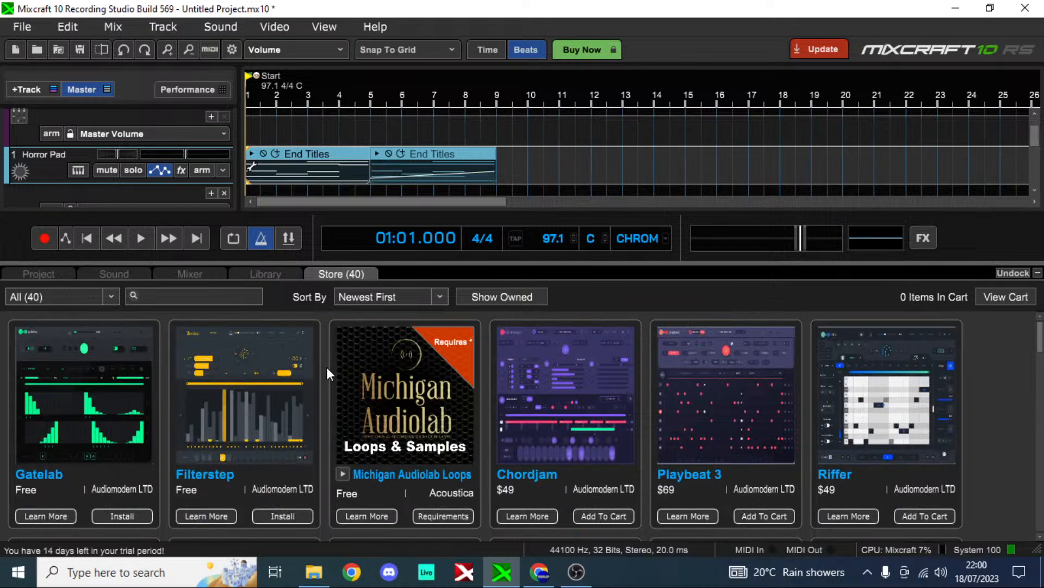
# Step: View the sound library and the mixer's track channels, checking the store once more before returning to the mixer
pyautogui.click(265, 273)
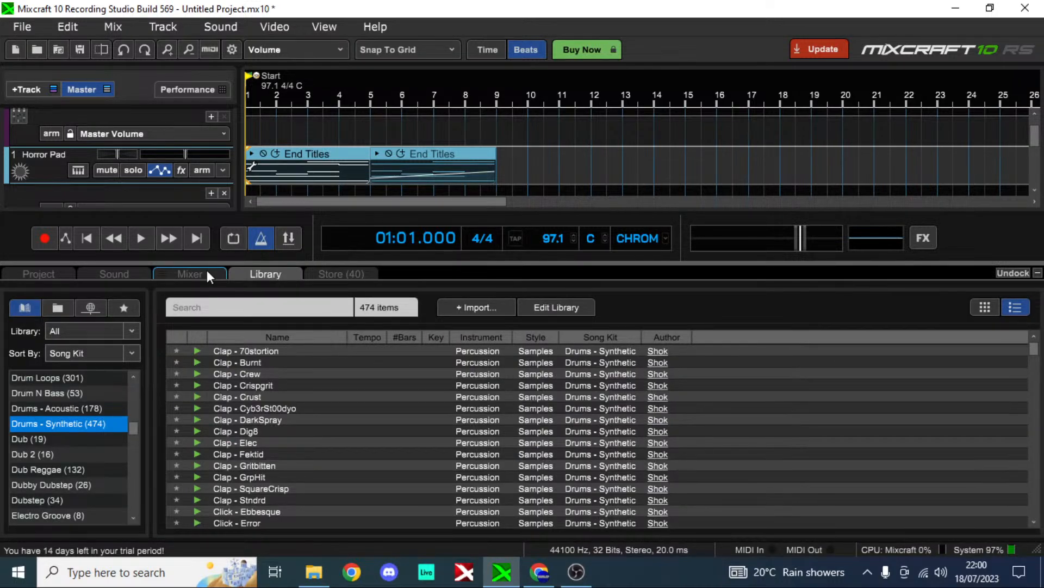
pyautogui.click(206, 270)
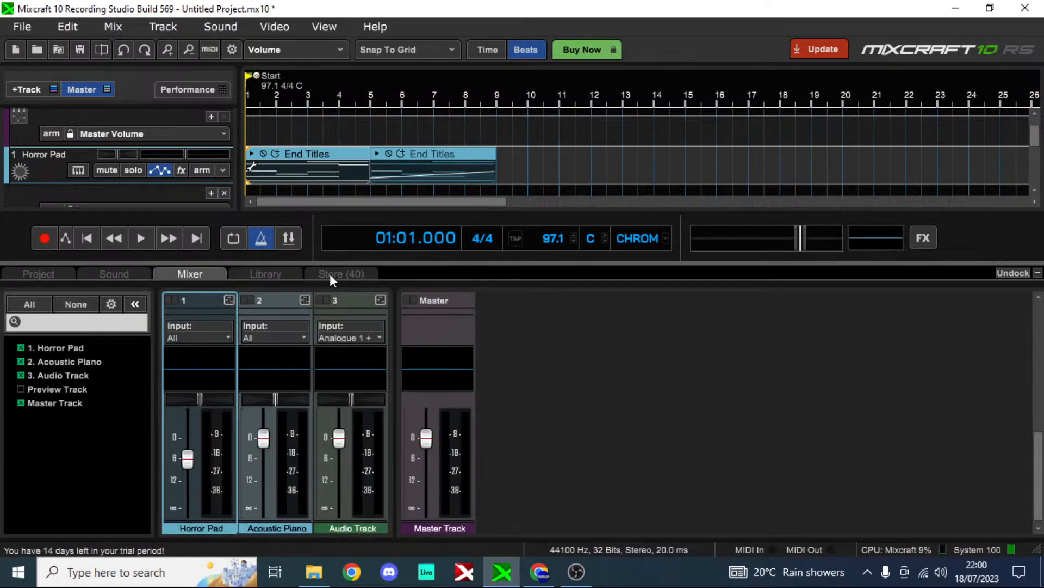
pyautogui.click(329, 273)
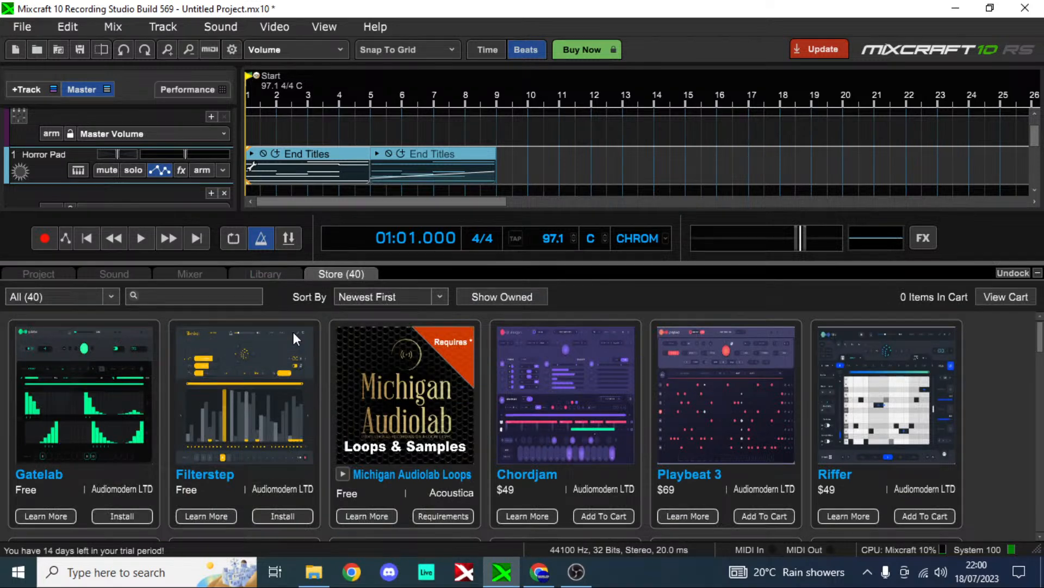
pyautogui.click(190, 274)
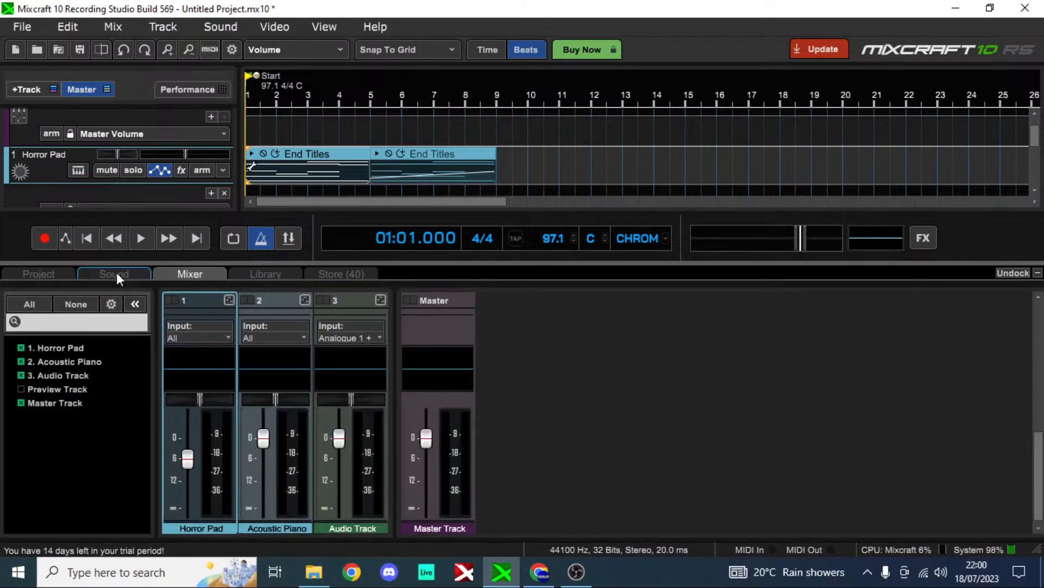
# Step: Open the End Titles clip in the sound editor and examine its notes and both timeline clips at different zoom levels
pyautogui.click(117, 272)
pyautogui.scroll(-4, 579, 155)
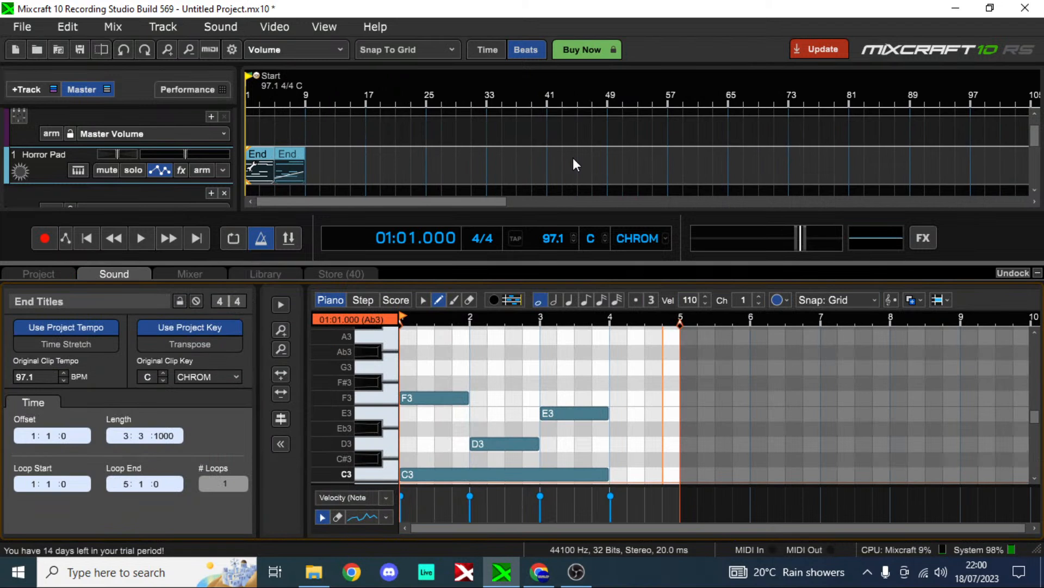
pyautogui.scroll(4, 573, 159)
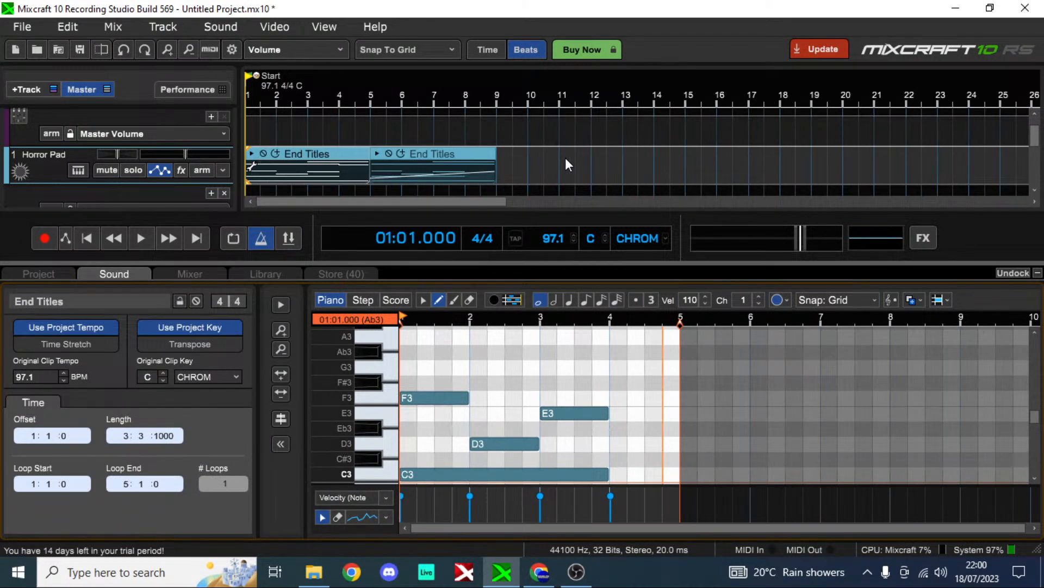
pyautogui.scroll(2, 565, 157)
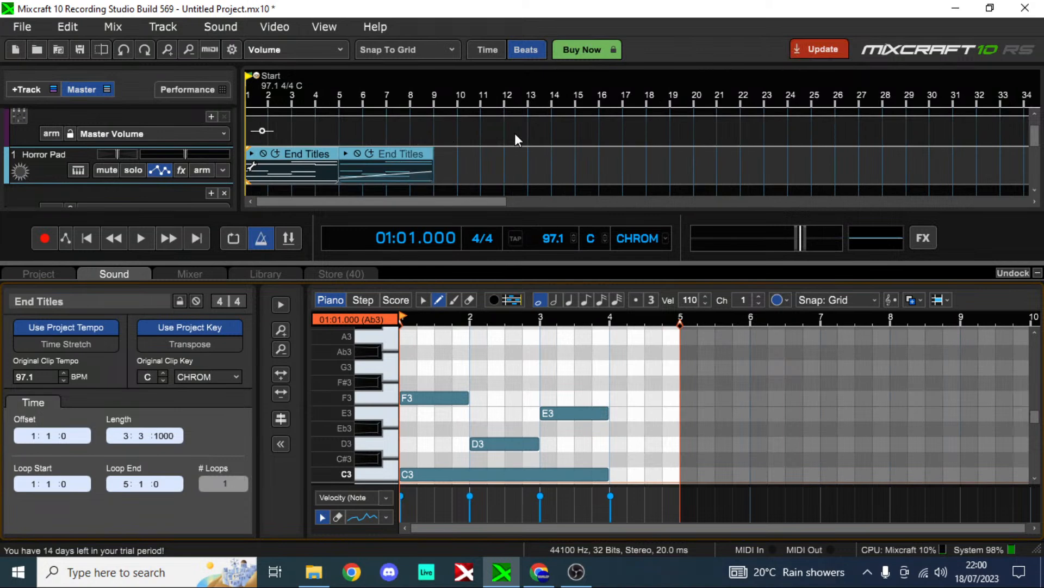
pyautogui.scroll(3, 515, 135)
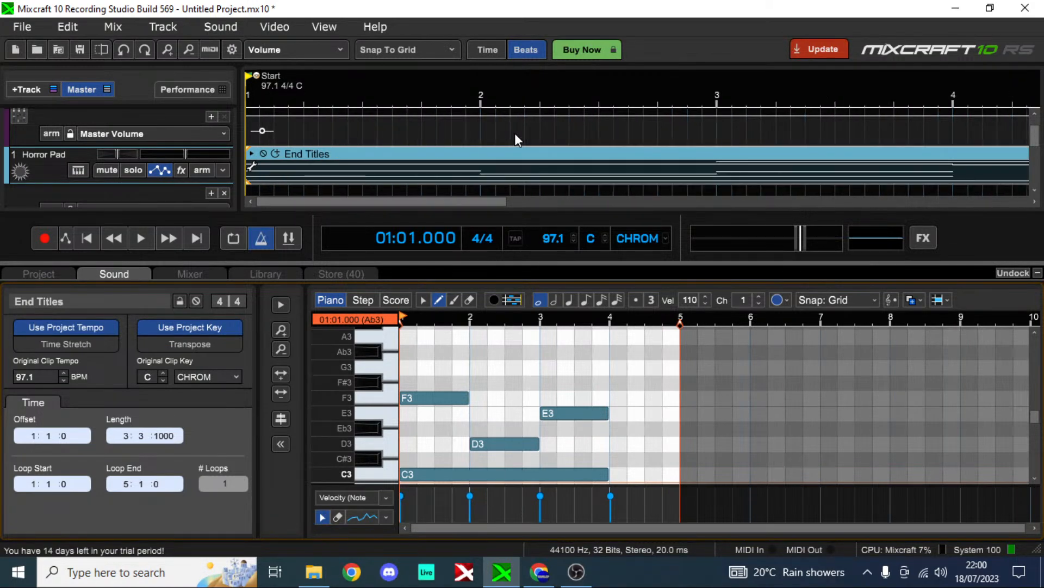
pyautogui.scroll(-2, 515, 135)
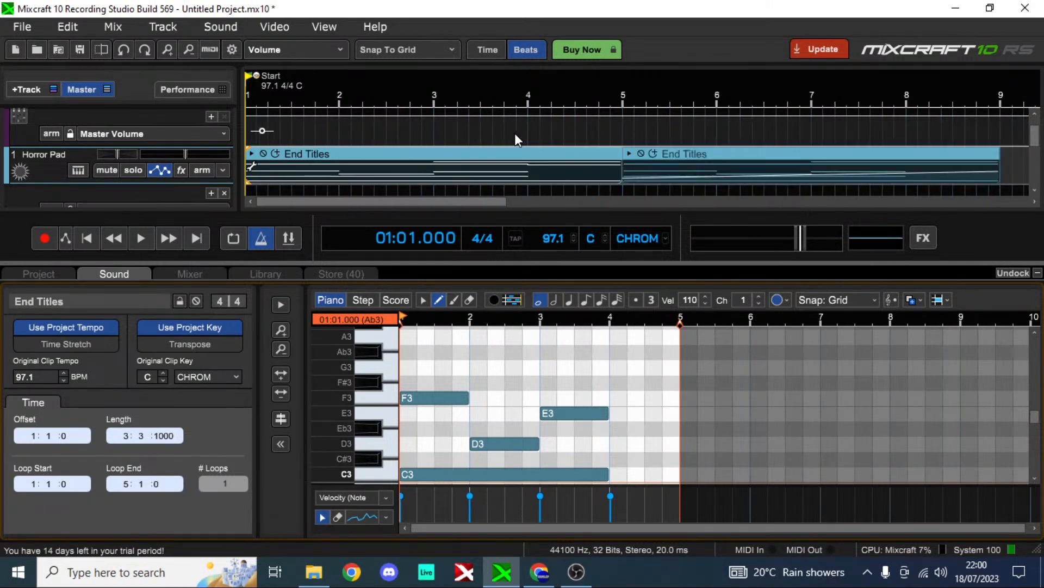
pyautogui.scroll(-1, 515, 133)
# Step: Add Master Volume automation points at +0.0 dB at the project start and in bar 5, returning the playhead to bar 1
pyautogui.click(545, 123)
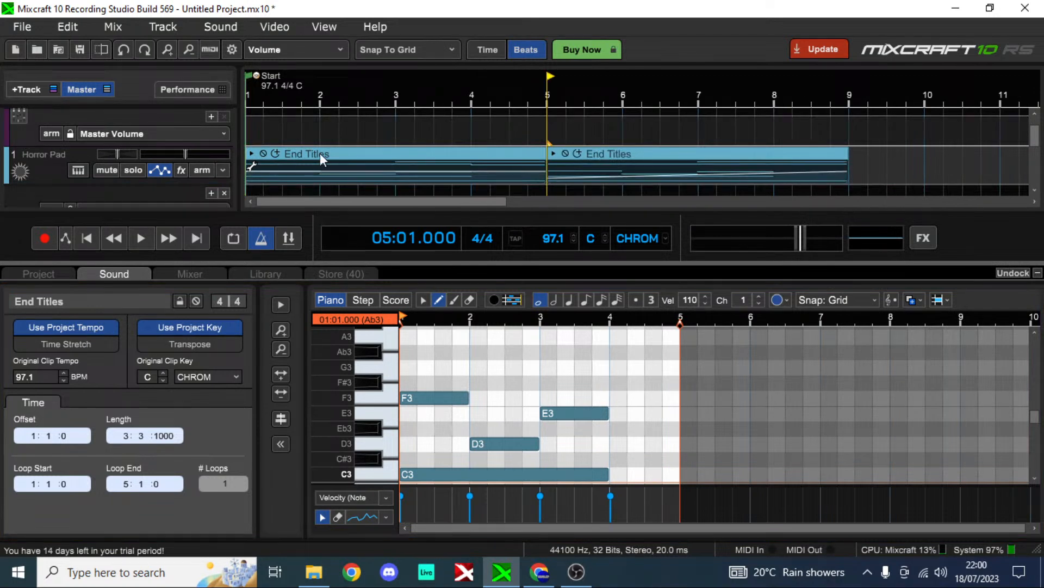
pyautogui.click(255, 123)
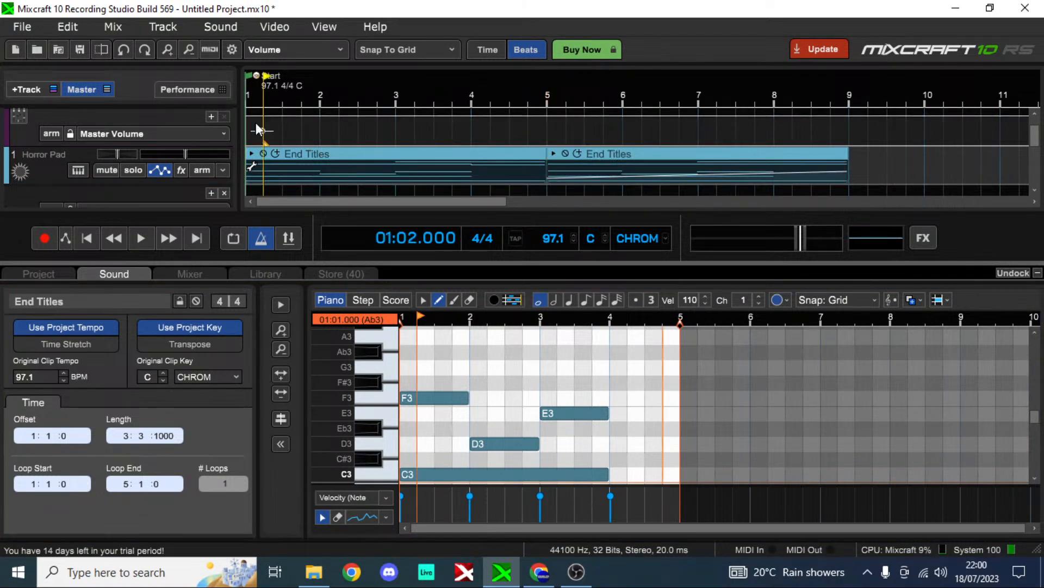
pyautogui.moveTo(396, 123); pyautogui.dragTo(797, 125)
pyautogui.moveTo(869, 128); pyautogui.dragTo(245, 128)
pyautogui.click(249, 125)
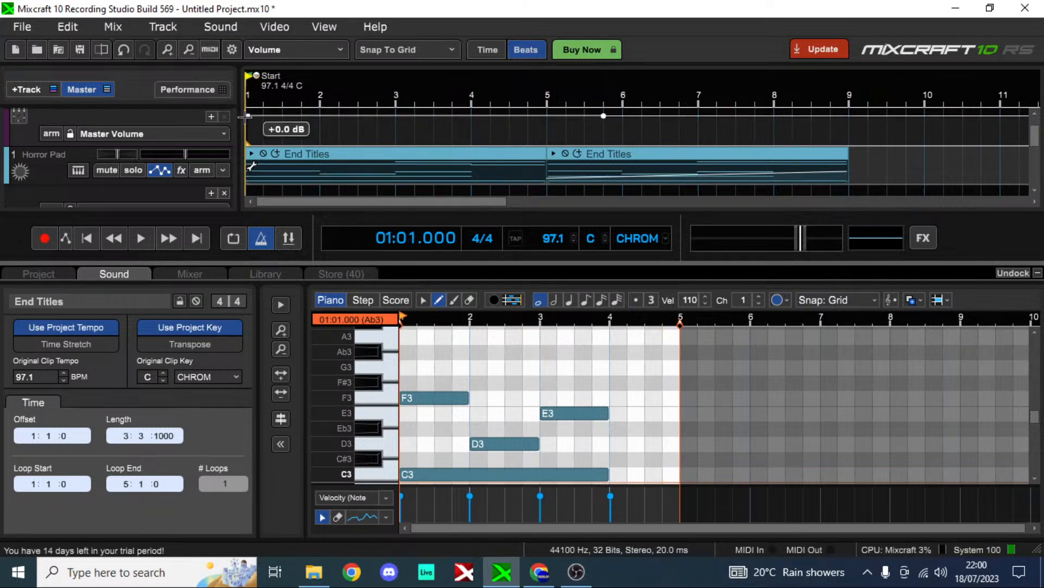
# Step: Review the automation recording options and choose Touch as the project automation recording mode
pyautogui.scroll(-1, 64, 184)
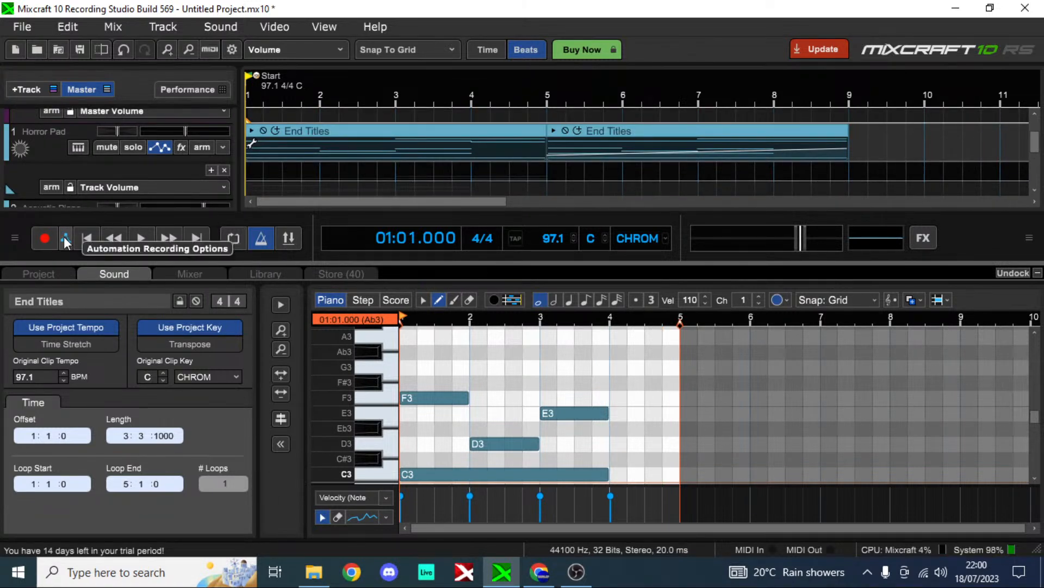
pyautogui.click(65, 238)
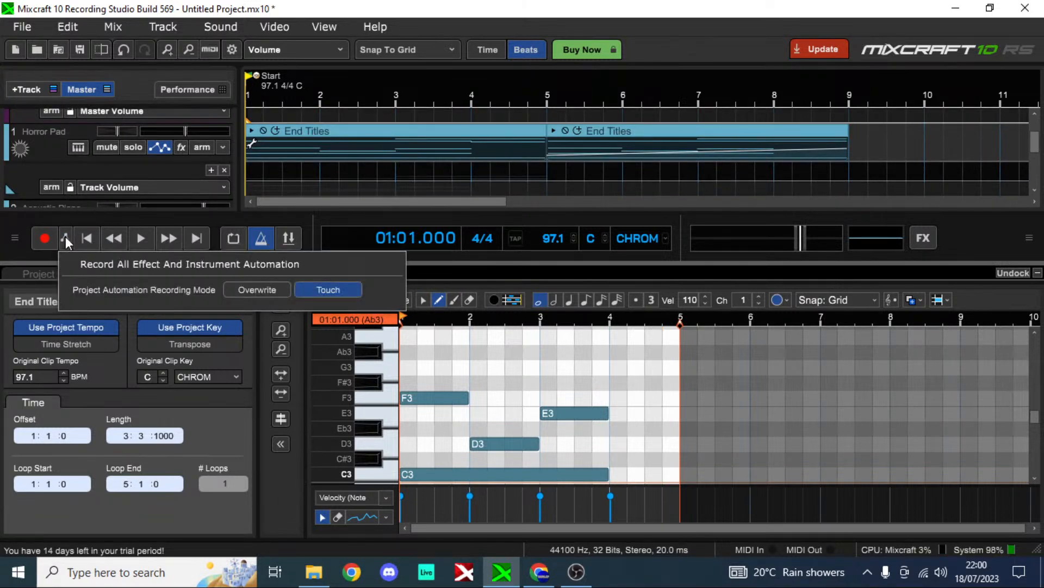
pyautogui.click(312, 280)
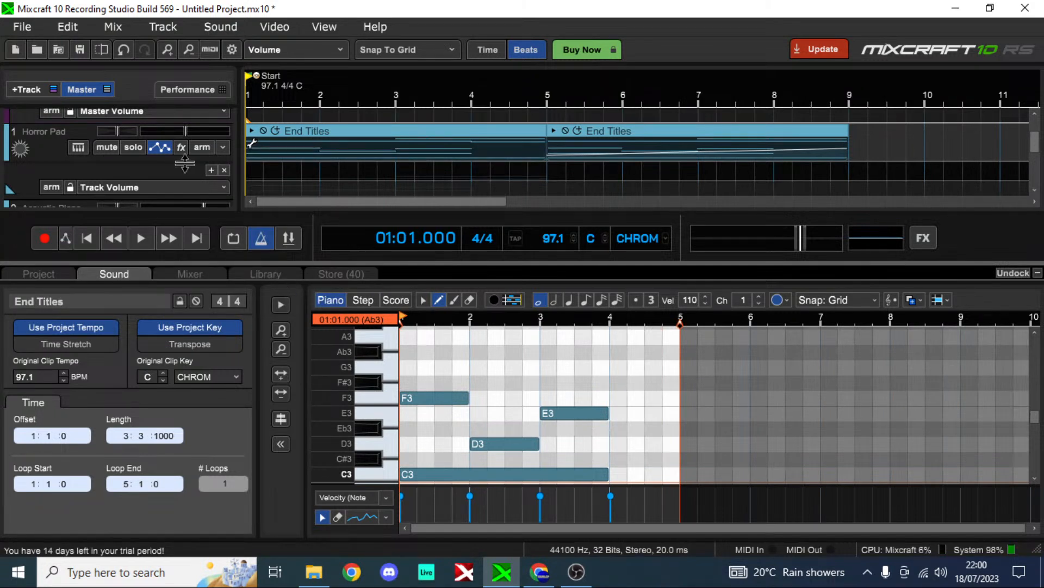
# Step: Add Track Volume automation points on Horror Pad: two near bar 1, a dip at bar 3, and a +3.4 dB point before bar 4
pyautogui.click(263, 180)
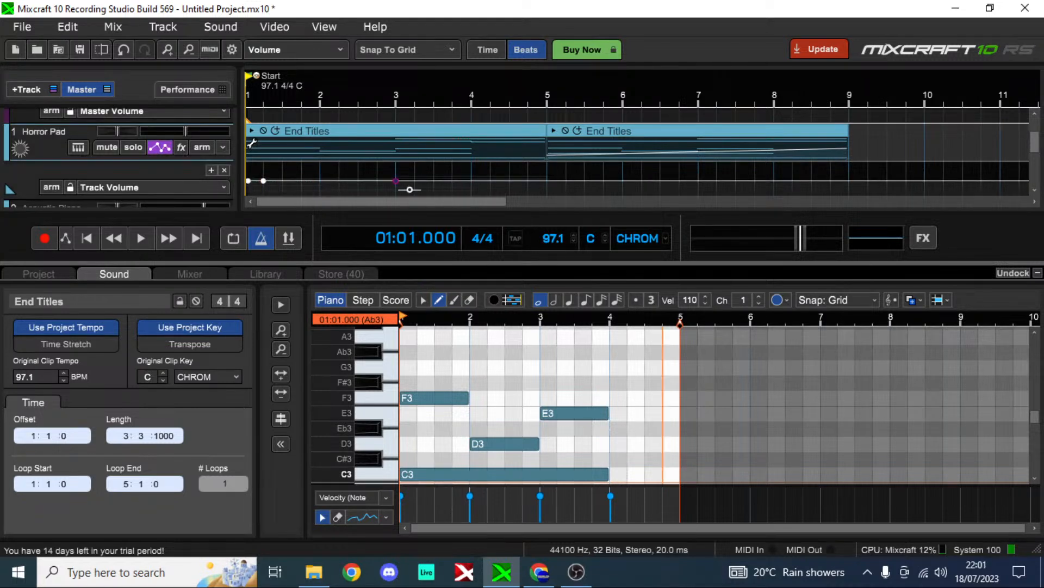
pyautogui.moveTo(397, 181); pyautogui.dragTo(397, 192)
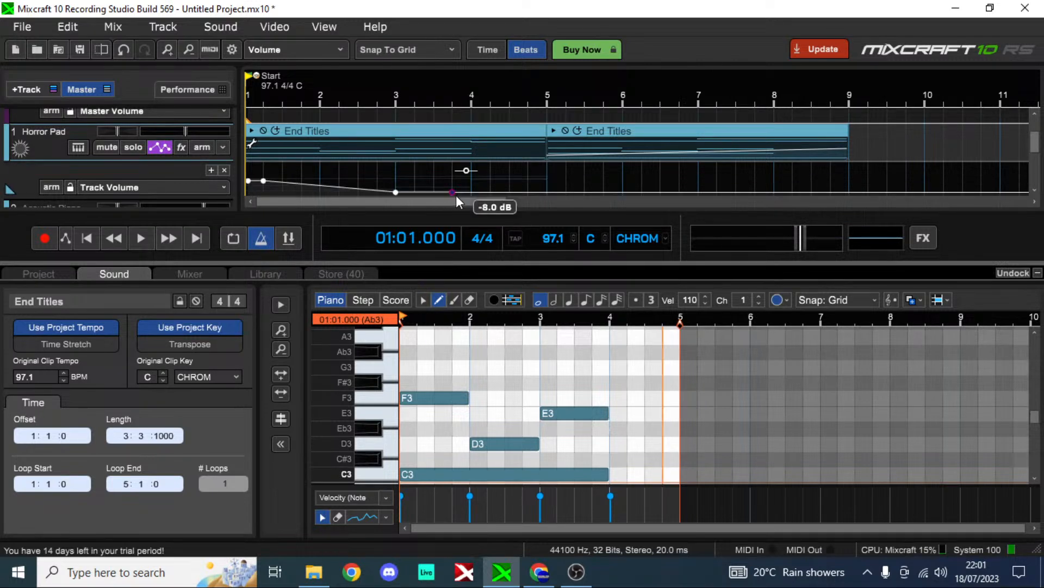
pyautogui.click(455, 193)
pyautogui.moveTo(467, 170); pyautogui.dragTo(494, 171)
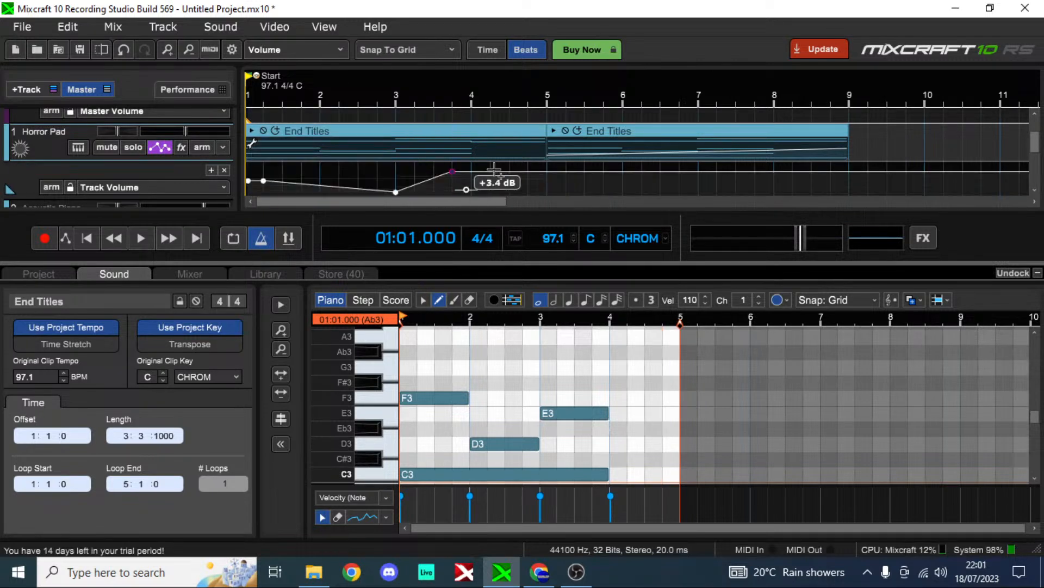
# Step: Set the Horror Pad volume point before bar 4 to +0.0 dB and extend the curve with points from bar 4 through bar 7
pyautogui.click(527, 180)
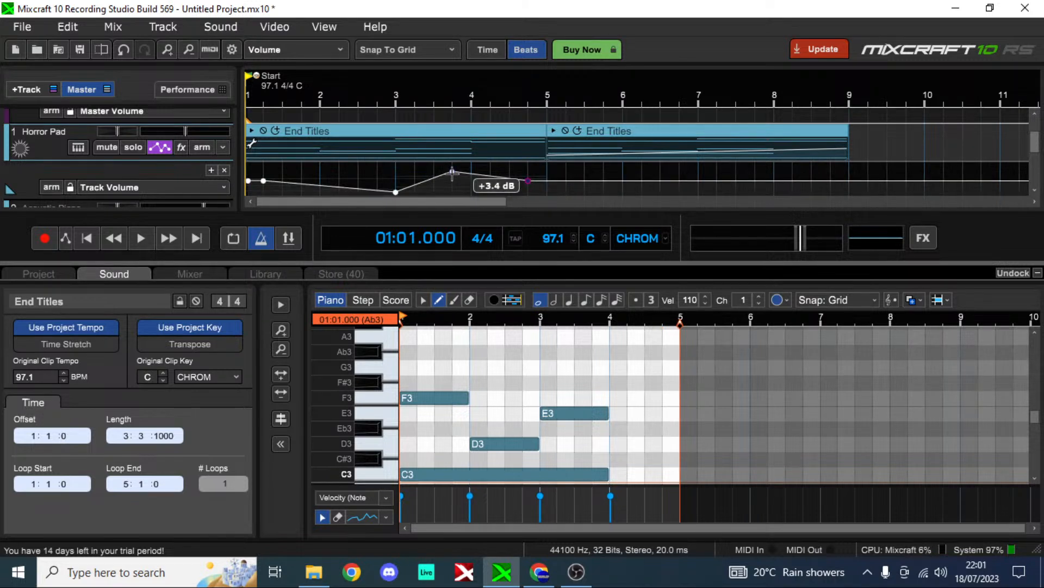
pyautogui.moveTo(452, 173); pyautogui.dragTo(452, 181)
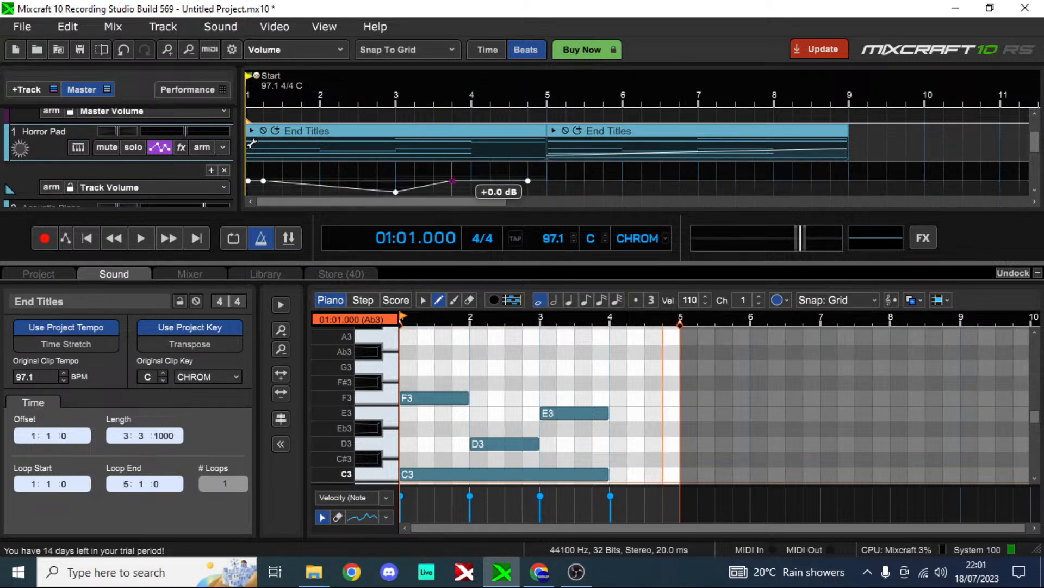
pyautogui.moveTo(528, 181); pyautogui.dragTo(528, 188)
pyautogui.moveTo(603, 180); pyautogui.dragTo(754, 181)
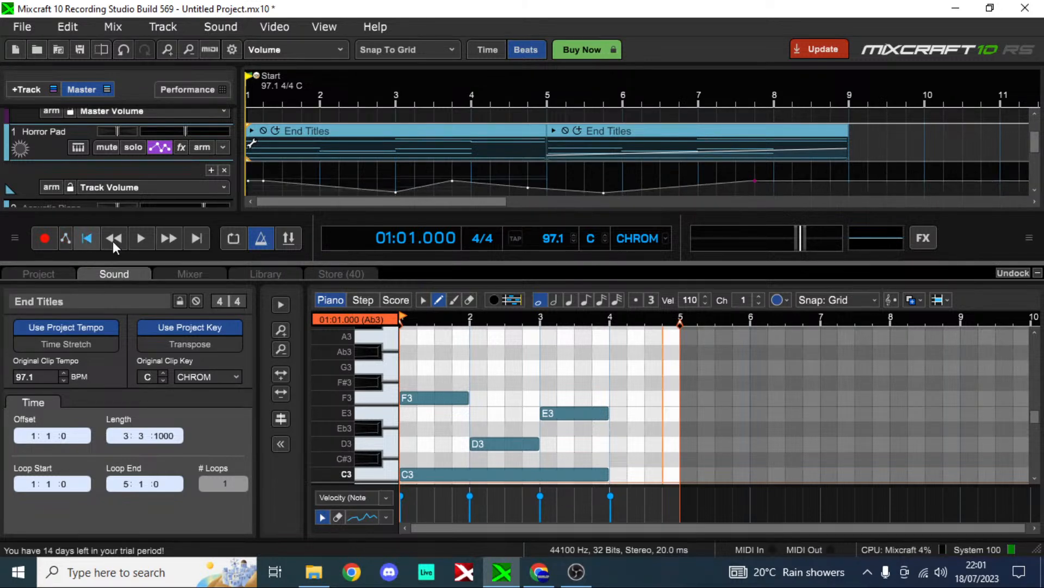
# Step: Play the project to hear the Horror Pad volume automation, then return to the start and begin a test recording
pyautogui.click(140, 238)
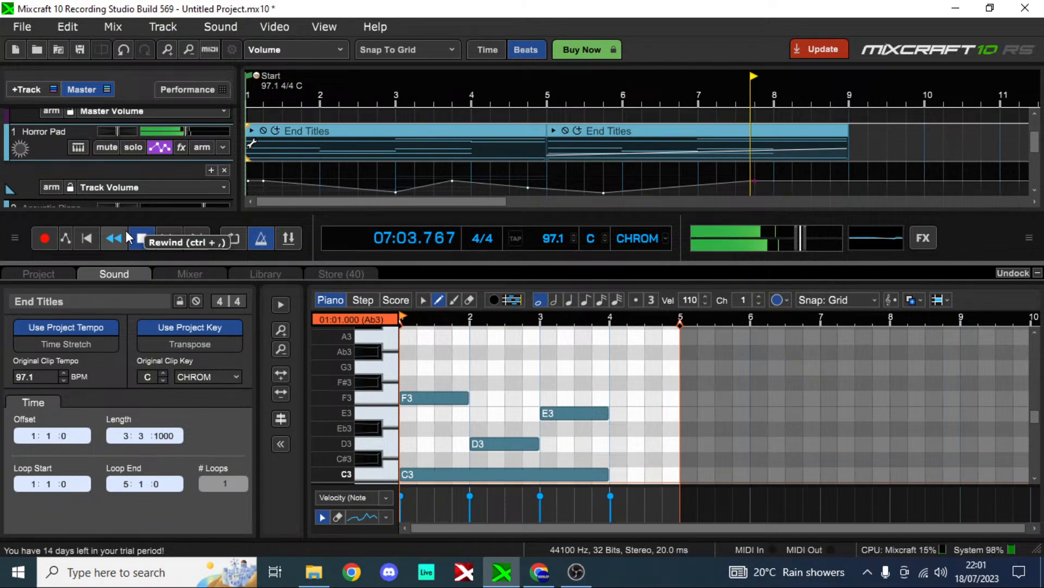
pyautogui.click(87, 238)
pyautogui.click(46, 238)
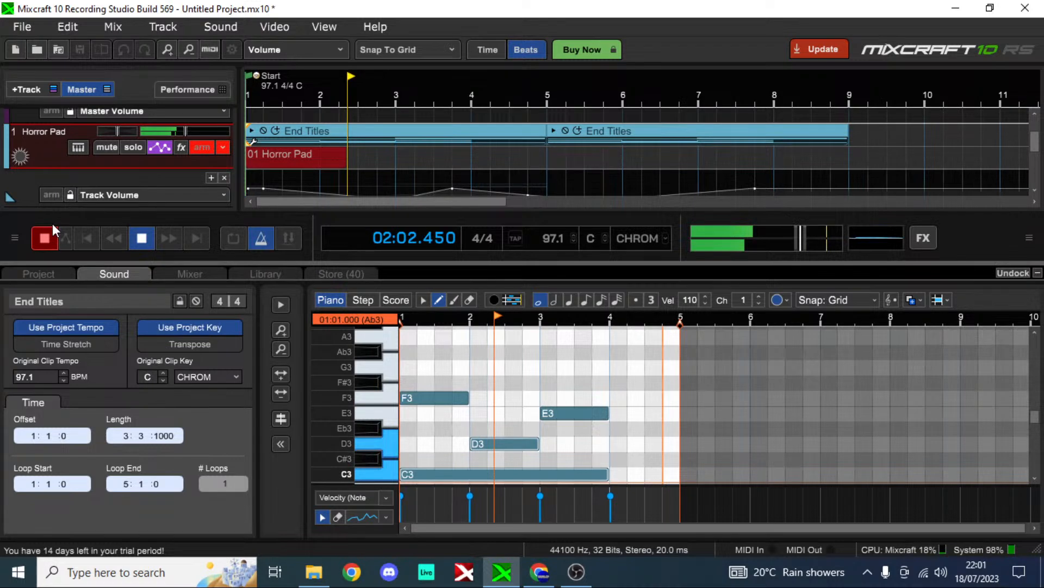
# Step: Stop recording and try the Takes and Overdub recording modes in the Horror Pad track's arm options
pyautogui.click(211, 149)
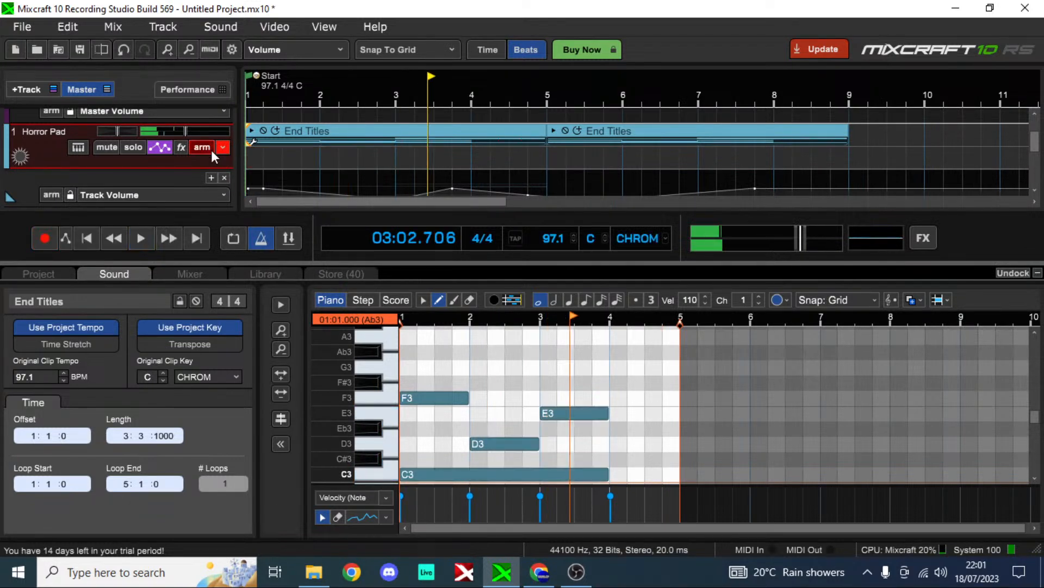
pyautogui.click(213, 150)
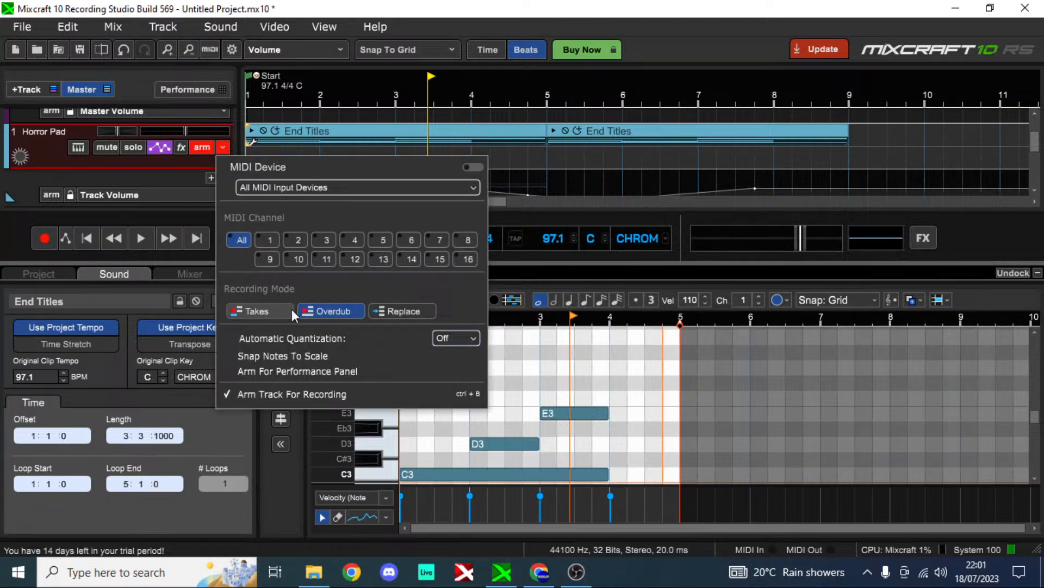
pyautogui.click(213, 145)
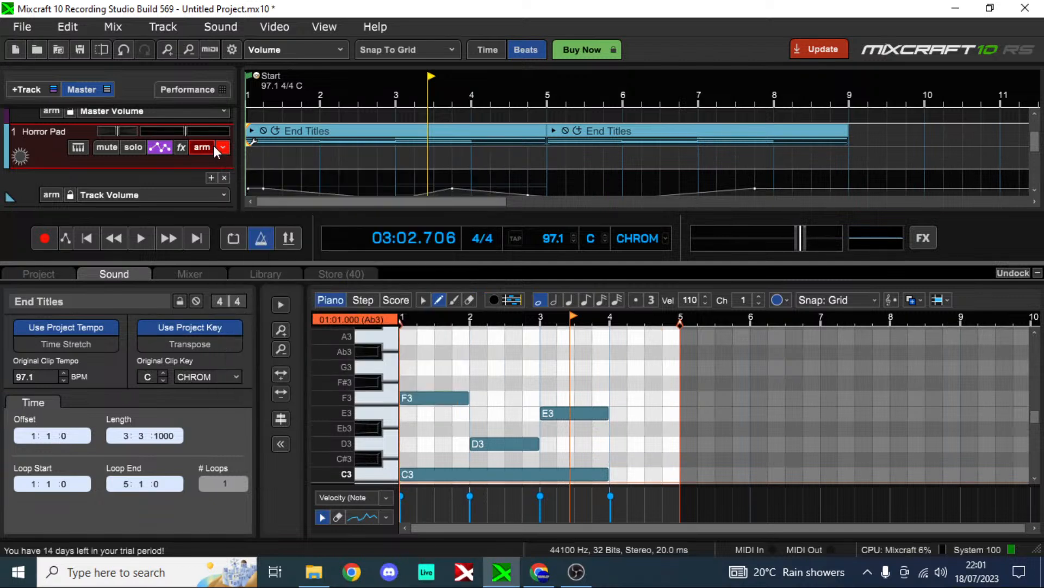
pyautogui.click(214, 145)
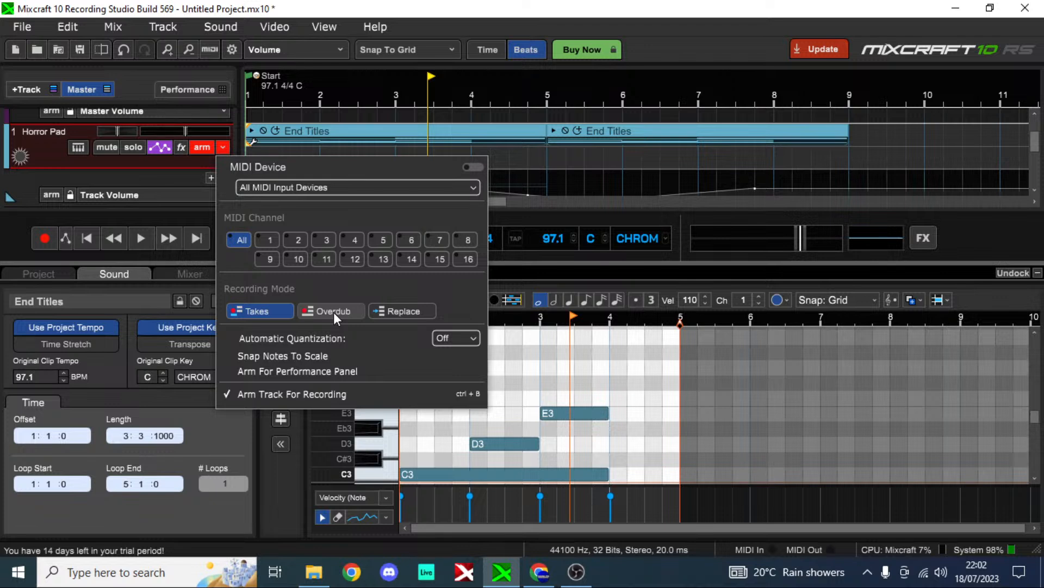
pyautogui.click(334, 311)
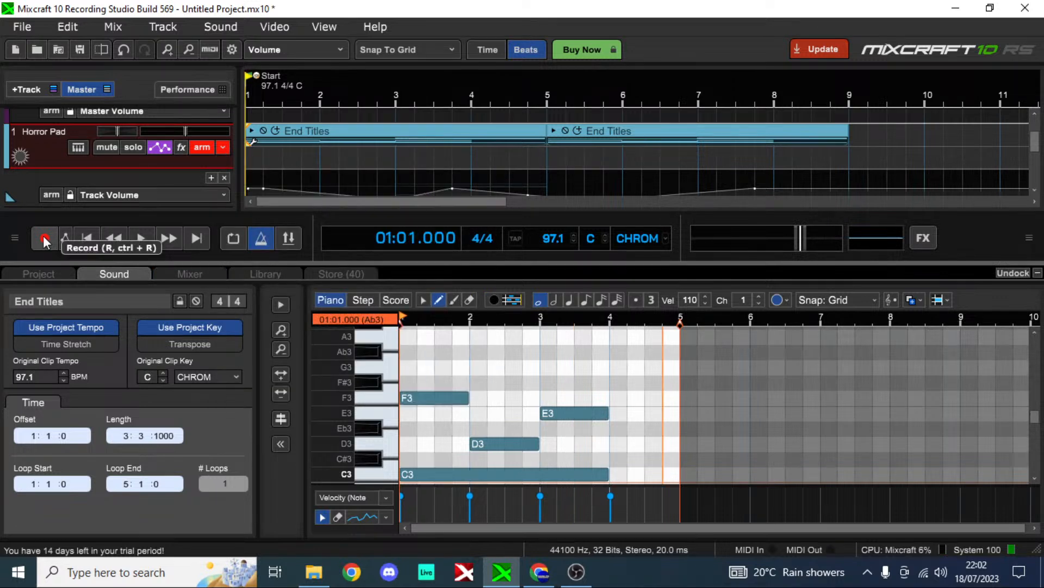
# Step: Make two short test recordings from the start of the armed Horror Pad track, stopping each one
pyautogui.click(44, 238)
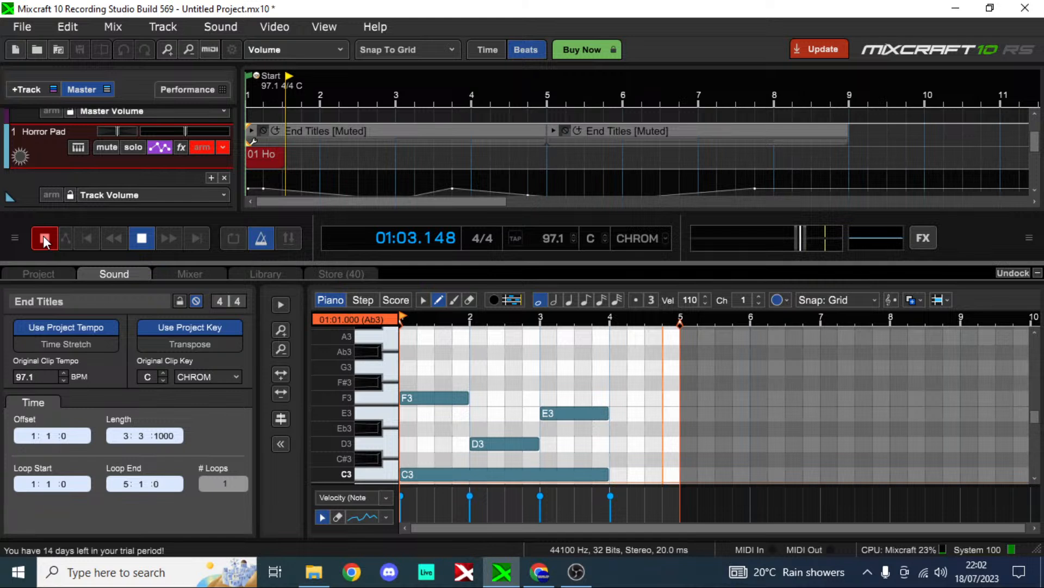
pyautogui.click(44, 237)
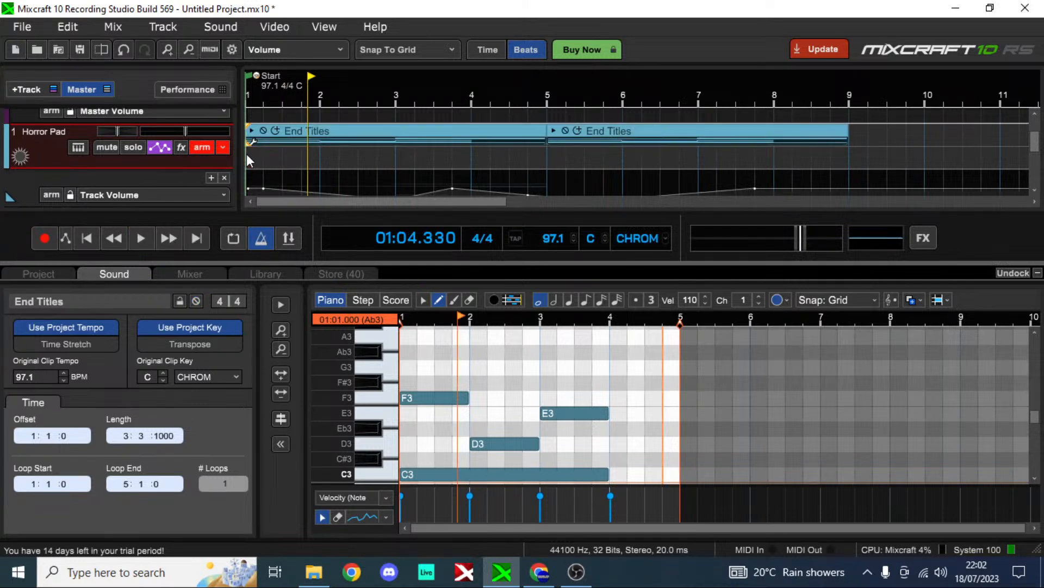
pyautogui.click(44, 238)
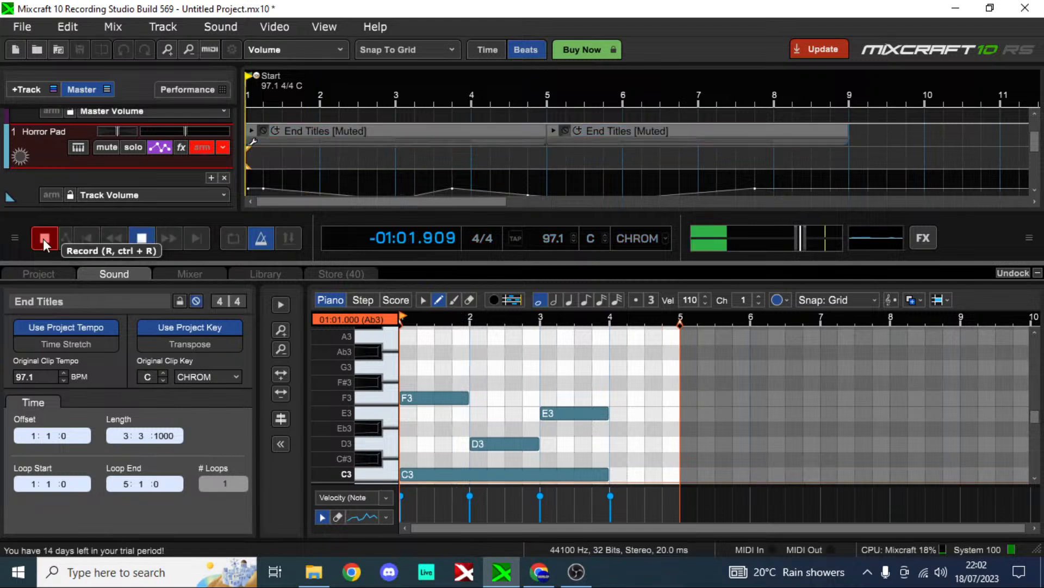
pyautogui.click(44, 237)
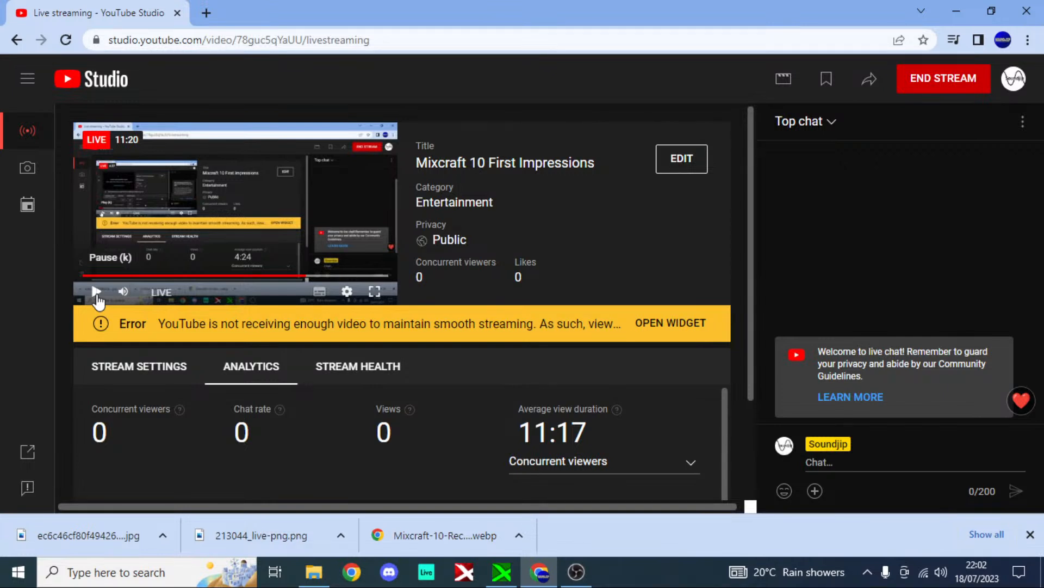
# Step: Check the live stream preview in YouTube Studio by playing and pausing it
pyautogui.click(97, 292)
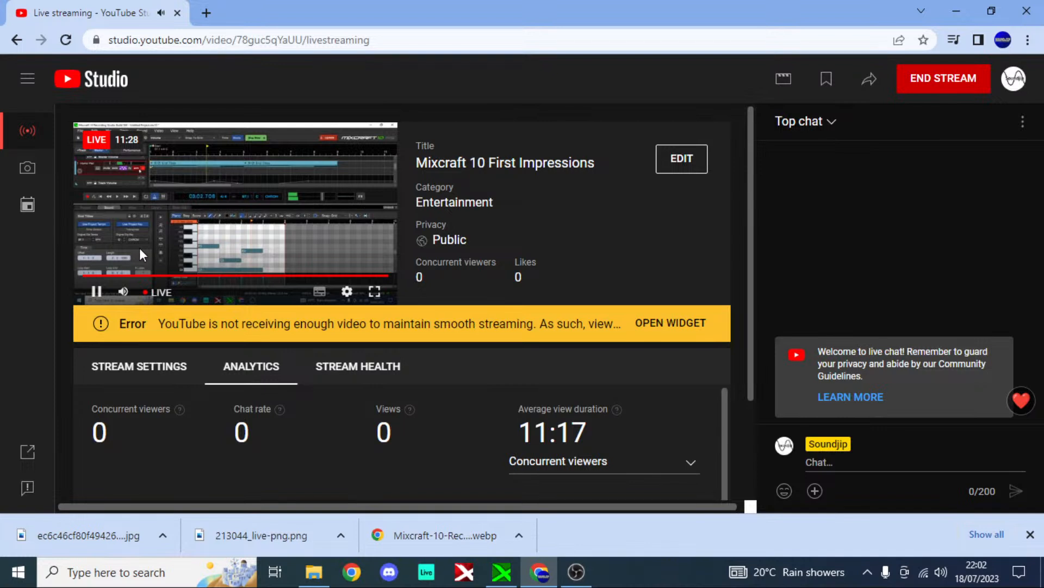
pyautogui.click(140, 249)
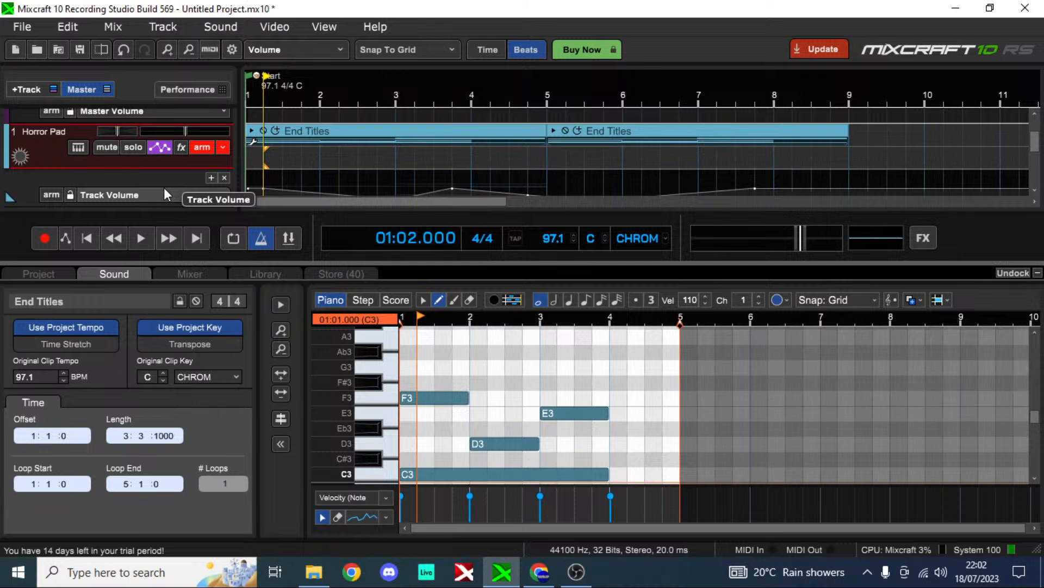
# Step: Undo the Horror Pad track's arming and its Track Volume automation edits back to the first two points
pyautogui.hotkey('ctrl', 'z')
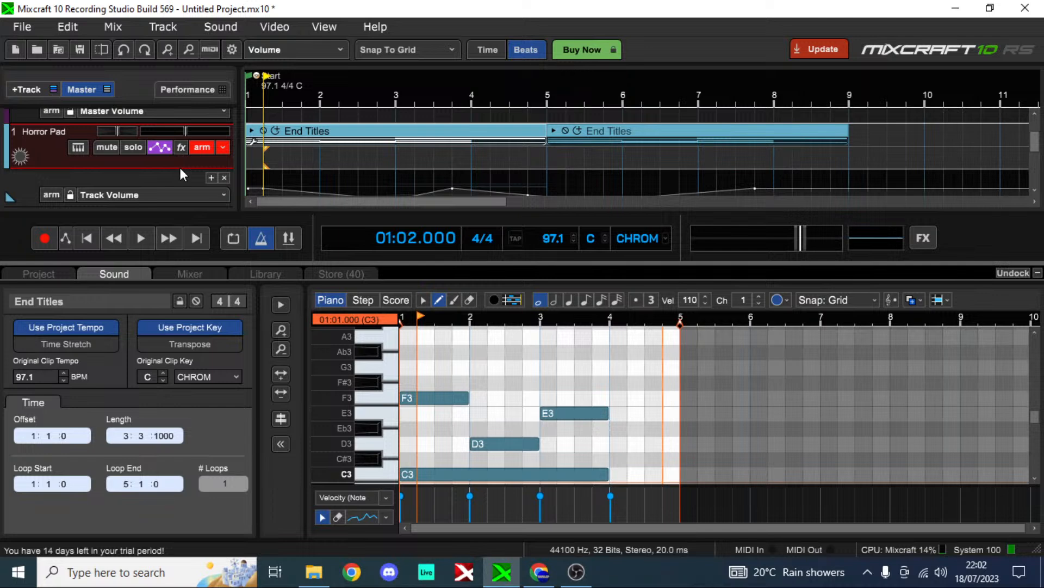
pyautogui.hotkey('ctrl', 'z')
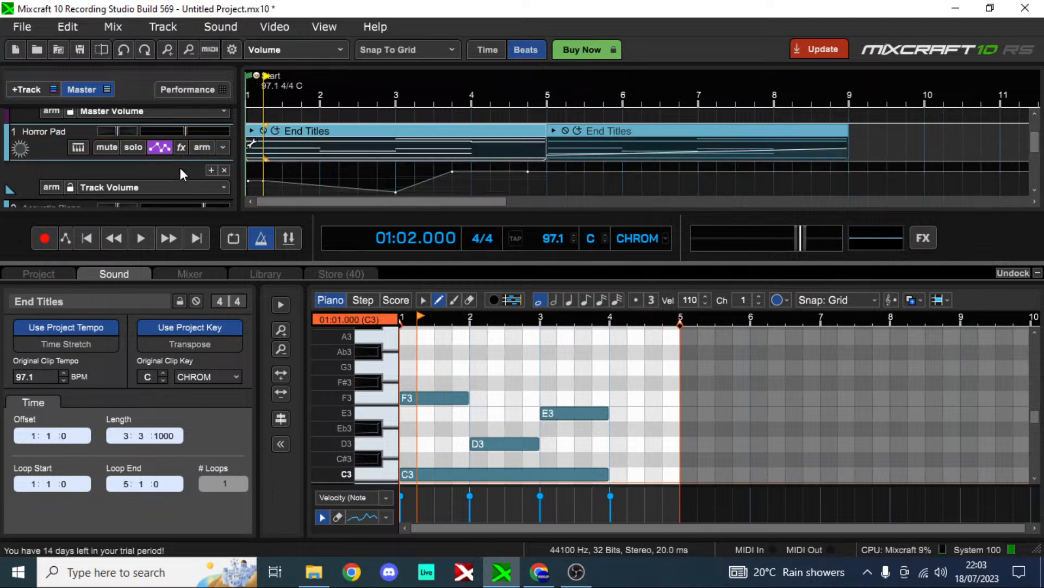
pyautogui.hotkey('ctrl', 'z')
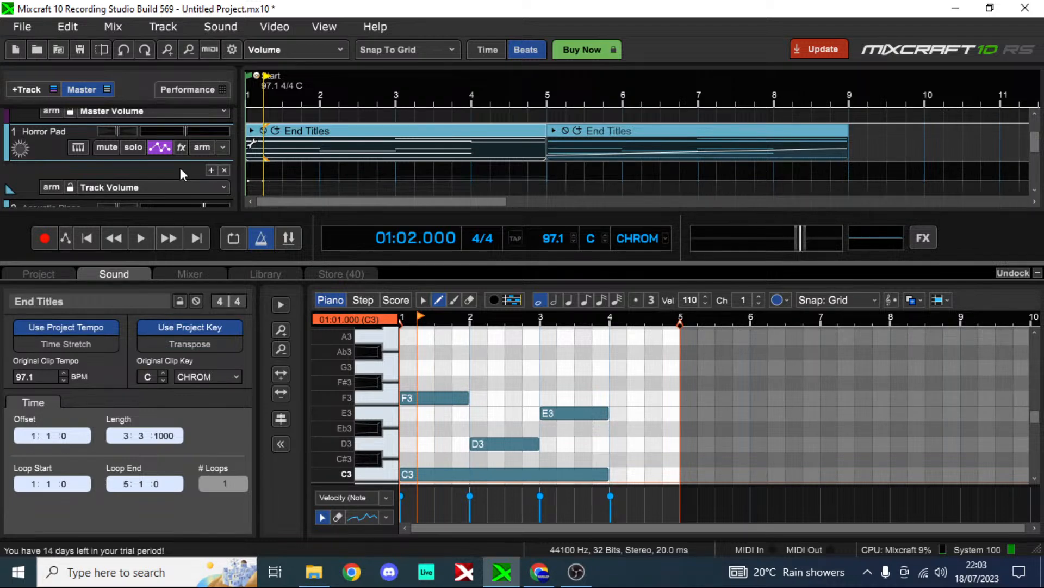
# Step: Merge the two End Titles clips on the Horror Pad track into a single clip
pyautogui.click(541, 126)
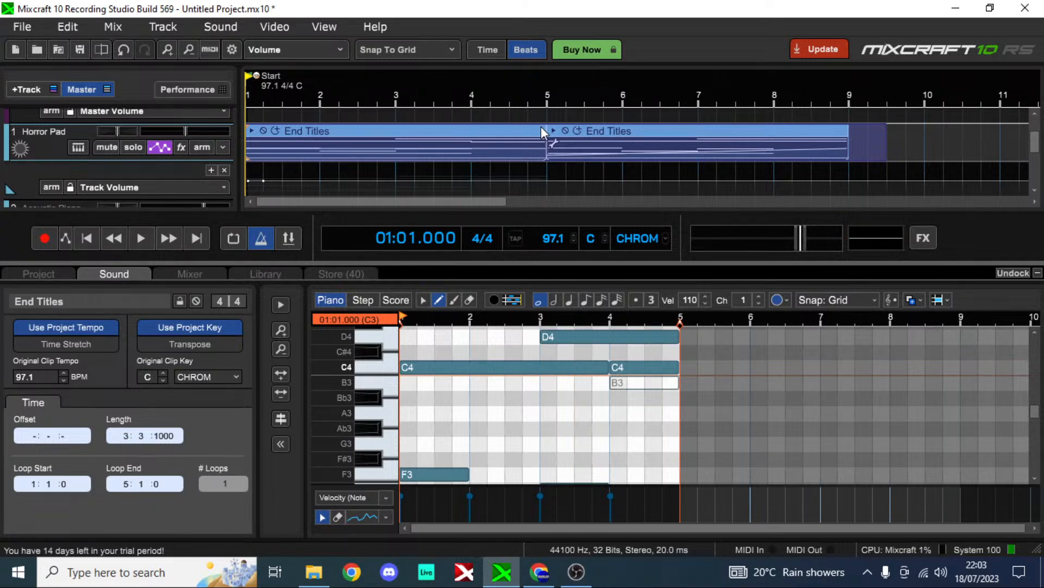
pyautogui.rightClick(541, 126)
pyautogui.moveTo(386, 266)
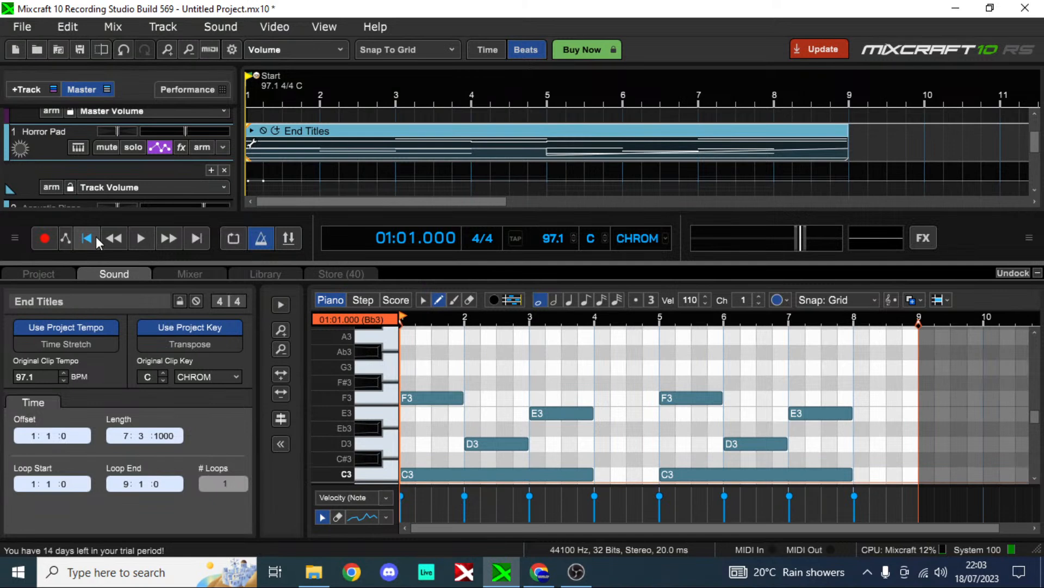
# Step: Try raising the merged End Titles clip's volume envelope around bar 5 to about +0.8 dB and replay the passage
pyautogui.press('space')
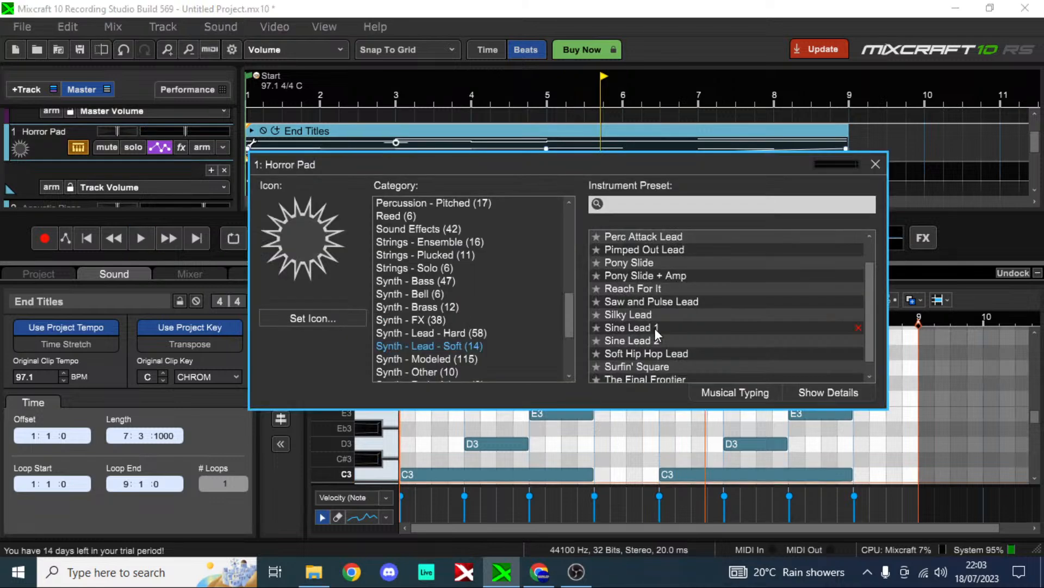
pyautogui.scroll(-1, 655, 334)
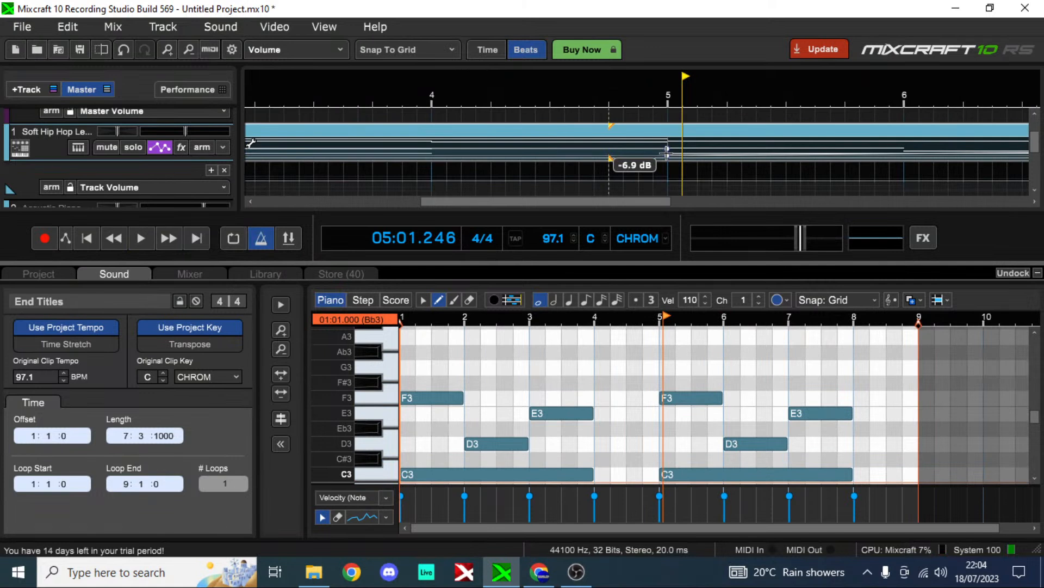
pyautogui.moveTo(667, 153); pyautogui.dragTo(668, 148)
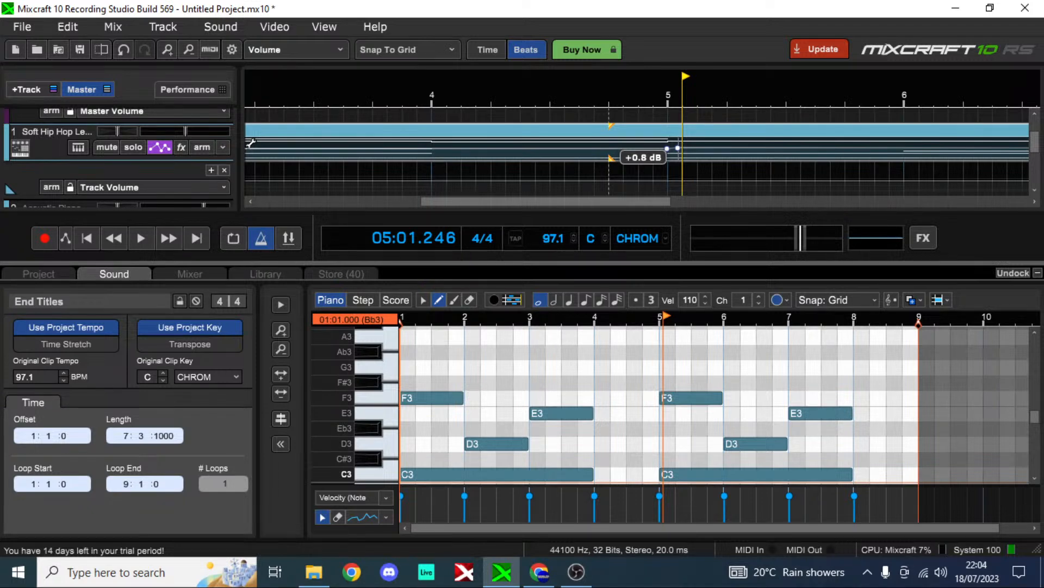
pyautogui.click(583, 101)
pyautogui.press('space')
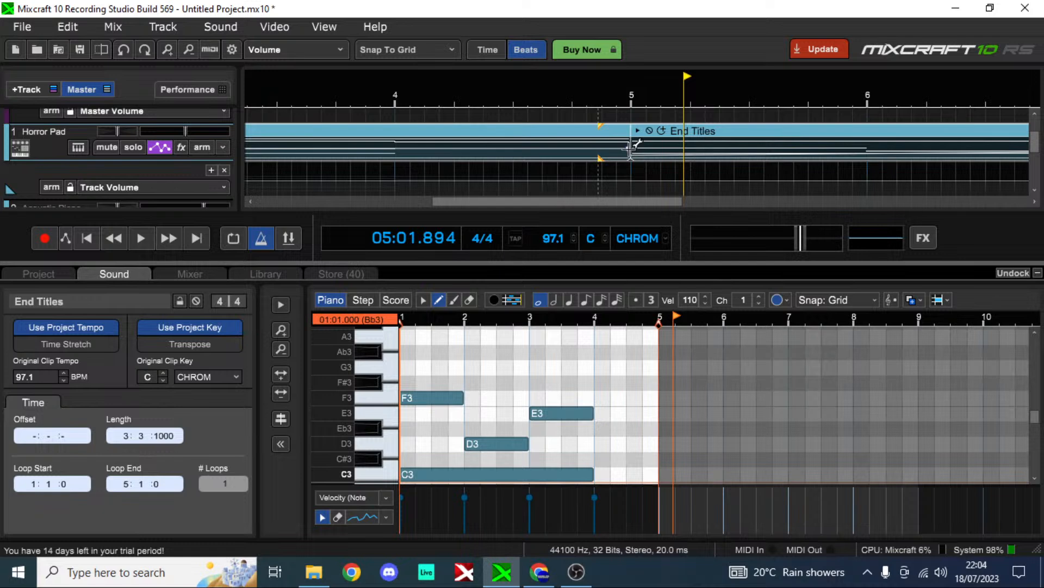
pyautogui.click(629, 148)
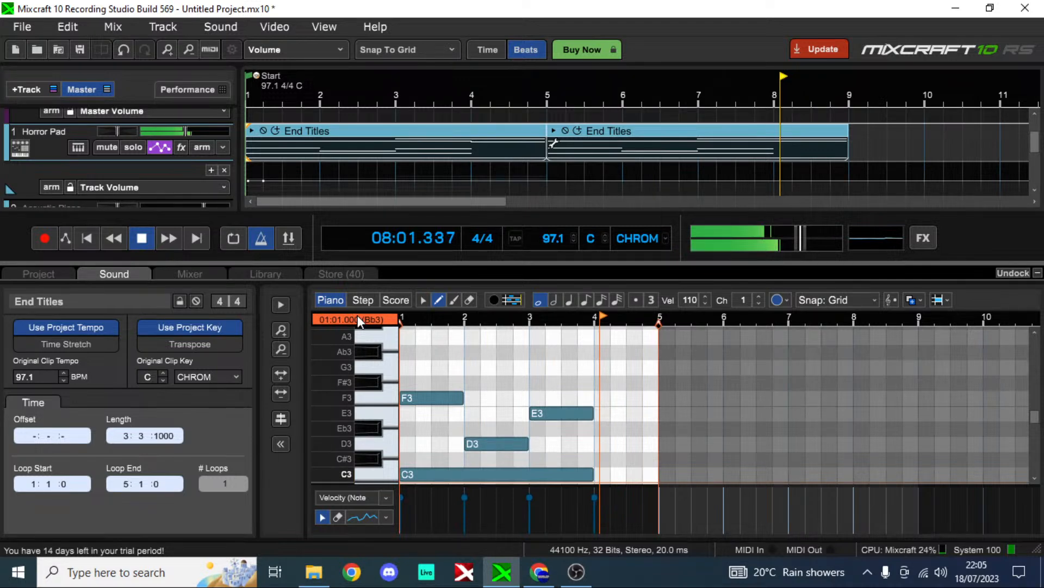
pyautogui.press('space')
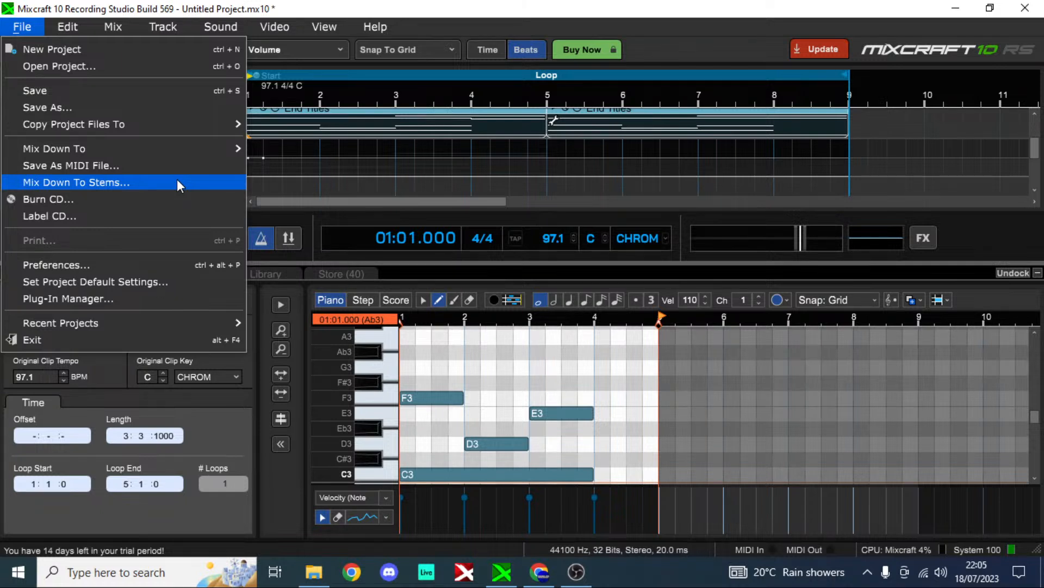
# Step: Review the project default settings and accept them
pyautogui.click(136, 281)
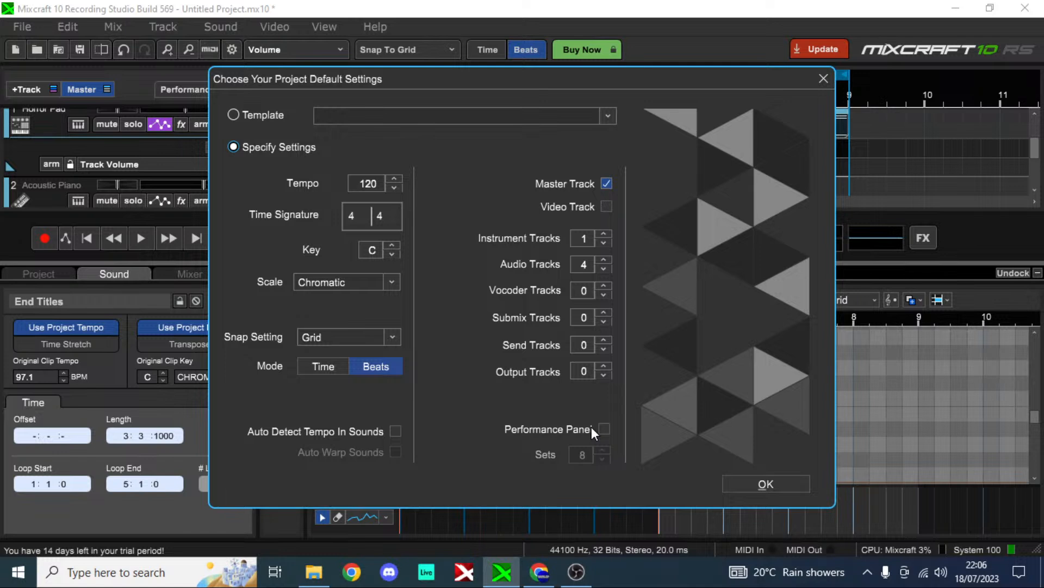
pyautogui.click(766, 484)
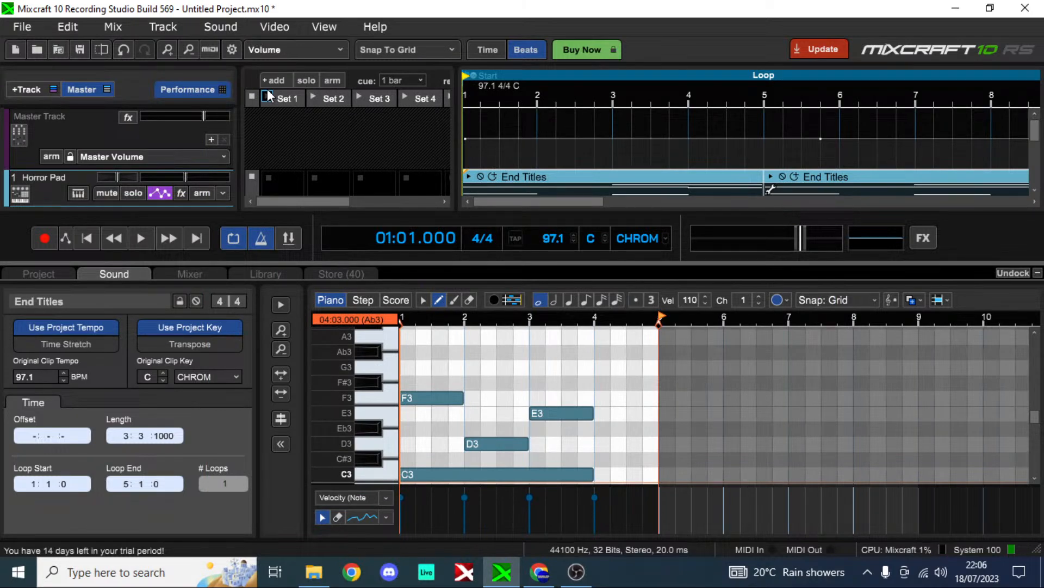
# Step: Look through the sets in the Performance grid, add another set, and return to Set 1
pyautogui.hscroll(1, 272, 182)
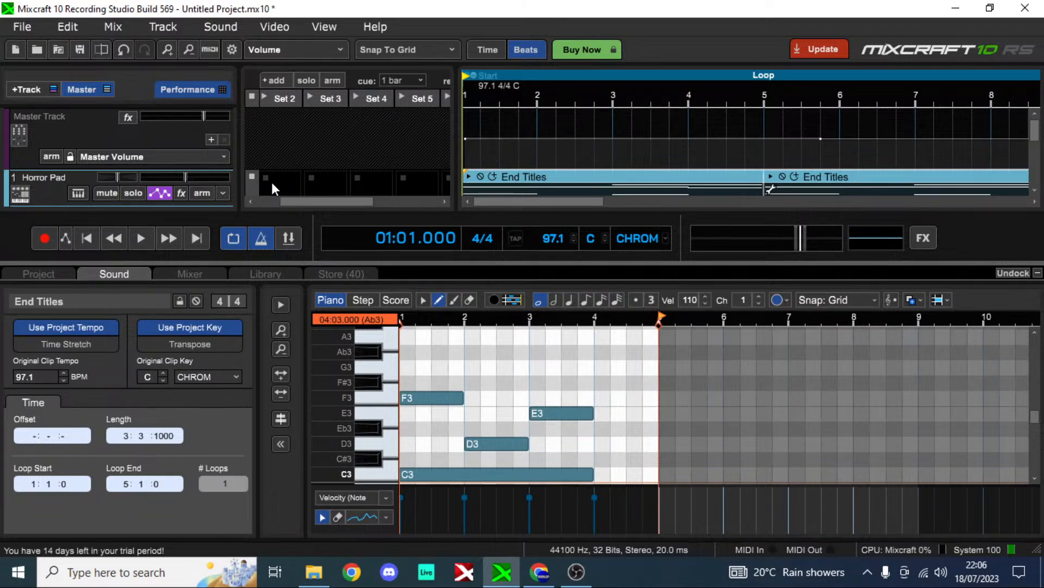
pyautogui.hscroll(1, 272, 182)
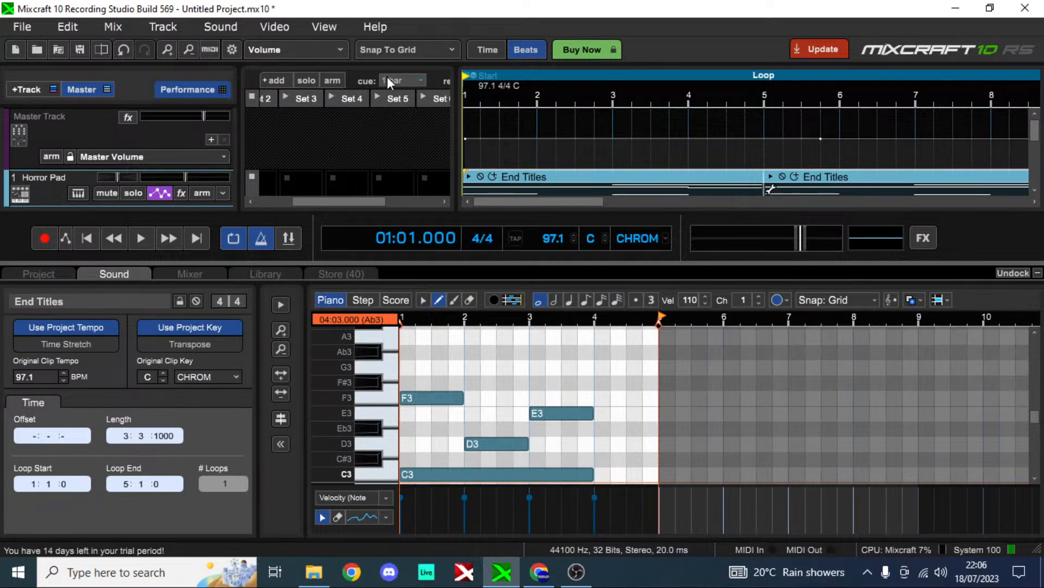
pyautogui.hscroll(3, 387, 77)
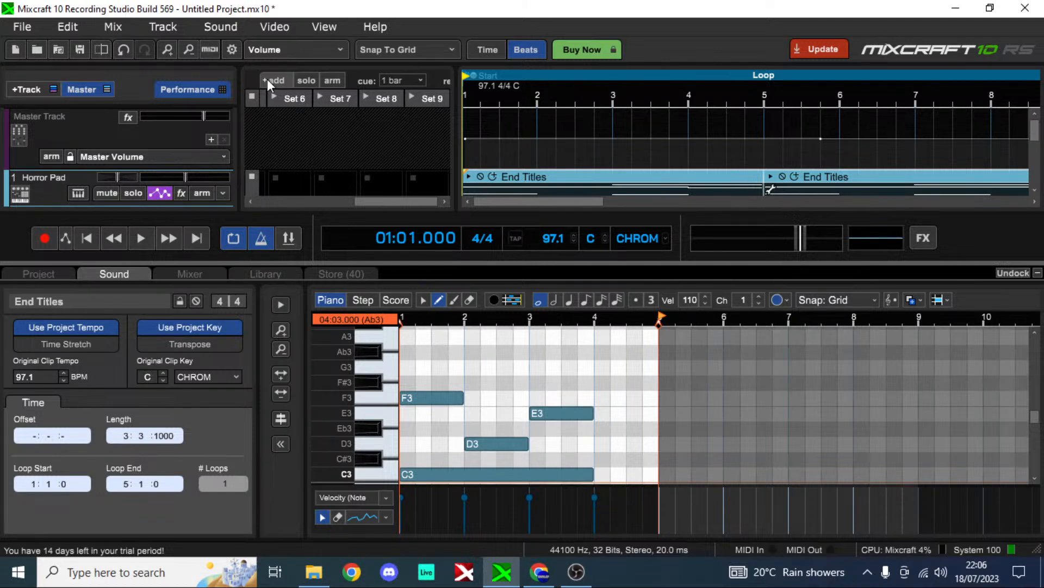
pyautogui.click(267, 80)
pyautogui.moveTo(386, 199); pyautogui.dragTo(298, 198)
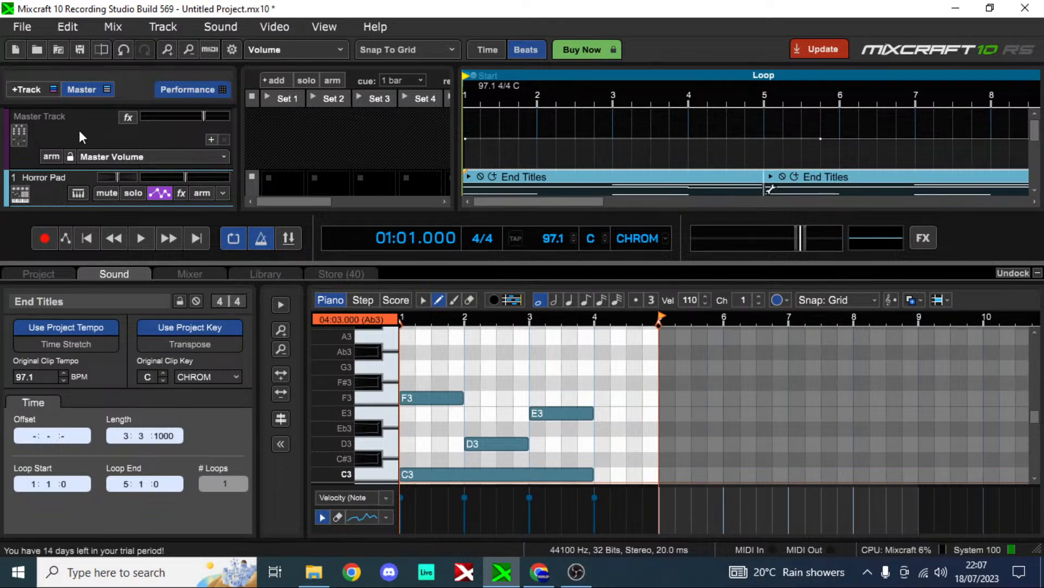
pyautogui.hscroll(1, 313, 143)
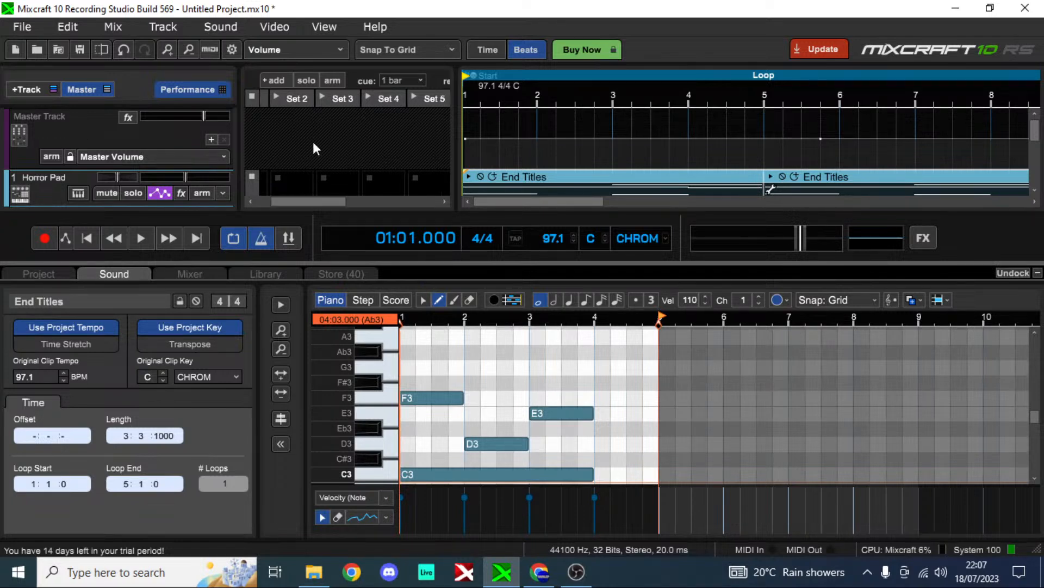
pyautogui.hscroll(-1, 283, 173)
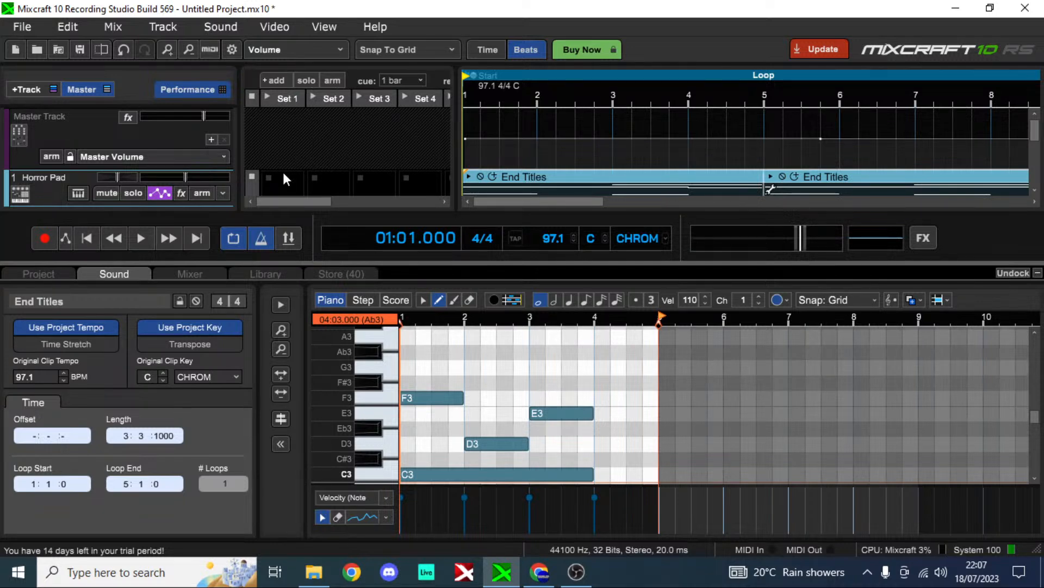
# Step: Create an empty clip for the Horror Pad track in Set 1 and hide the Performance grid
pyautogui.doubleClick(283, 172)
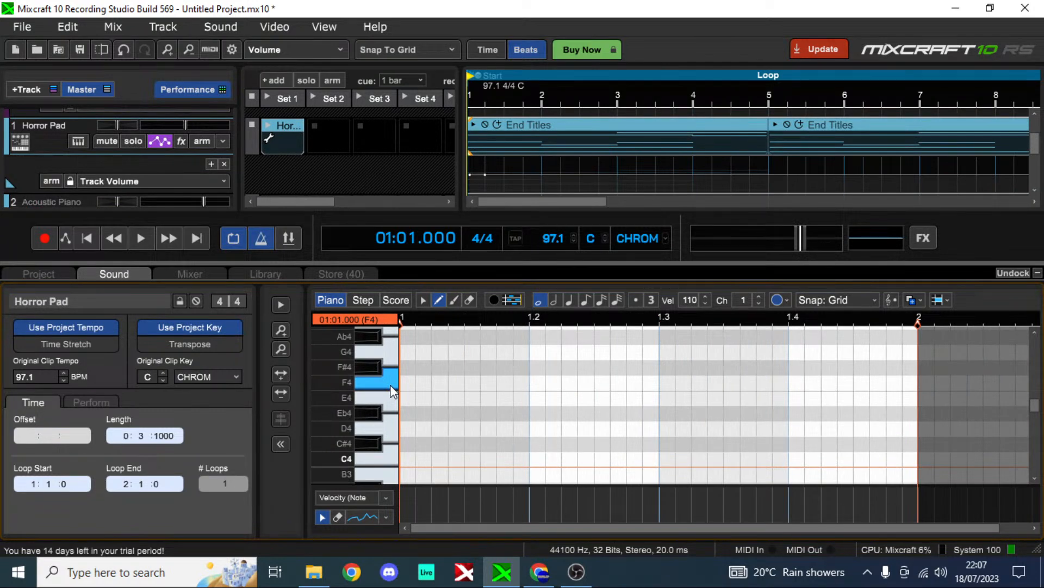
pyautogui.scroll(-2, 57, 147)
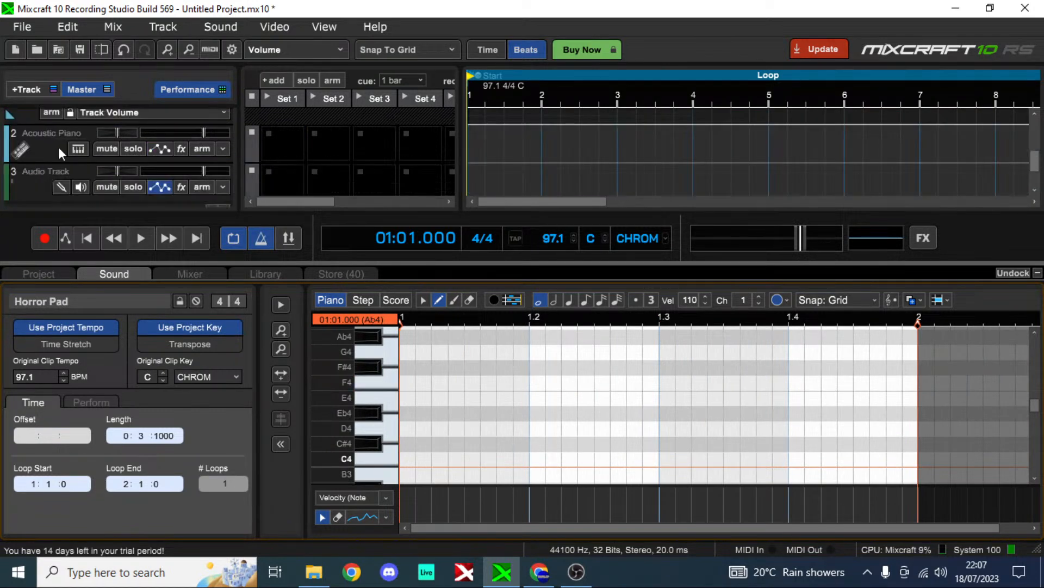
pyautogui.scroll(3, 134, 162)
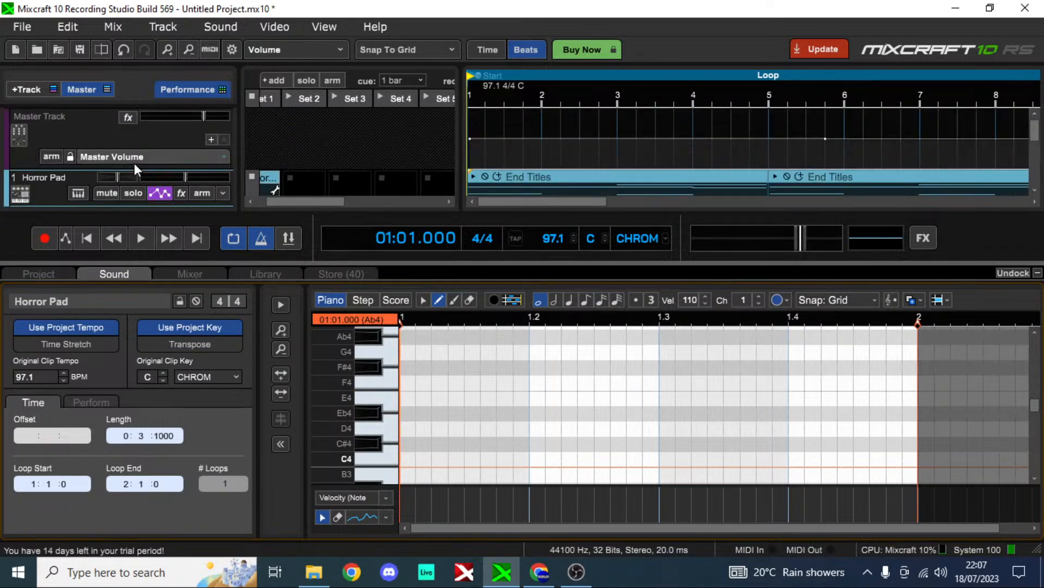
pyautogui.click(201, 90)
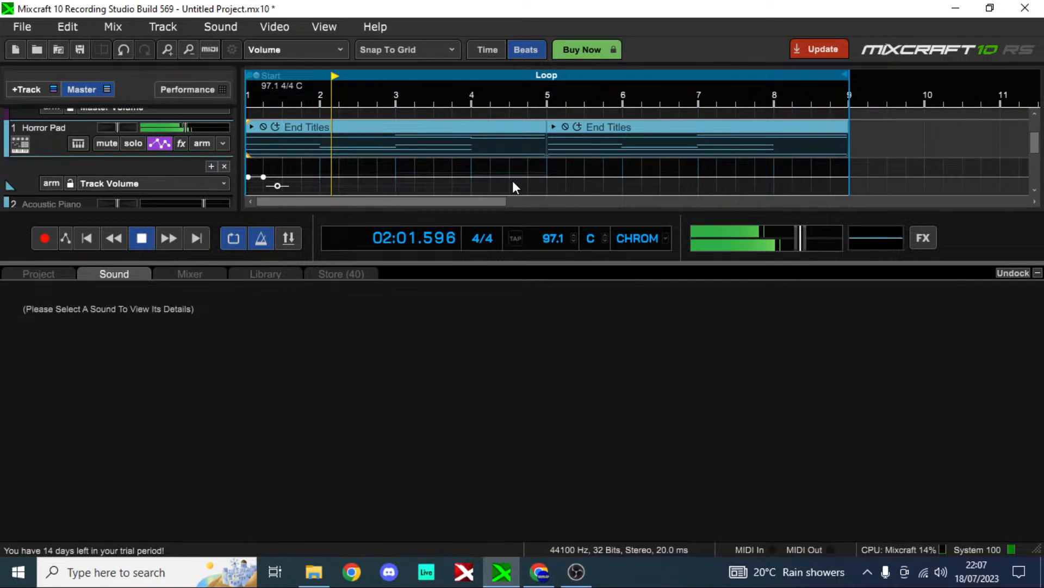
# Step: Select both End Titles clips on the Horror Pad track and merge them into a single clip
pyautogui.click(544, 120)
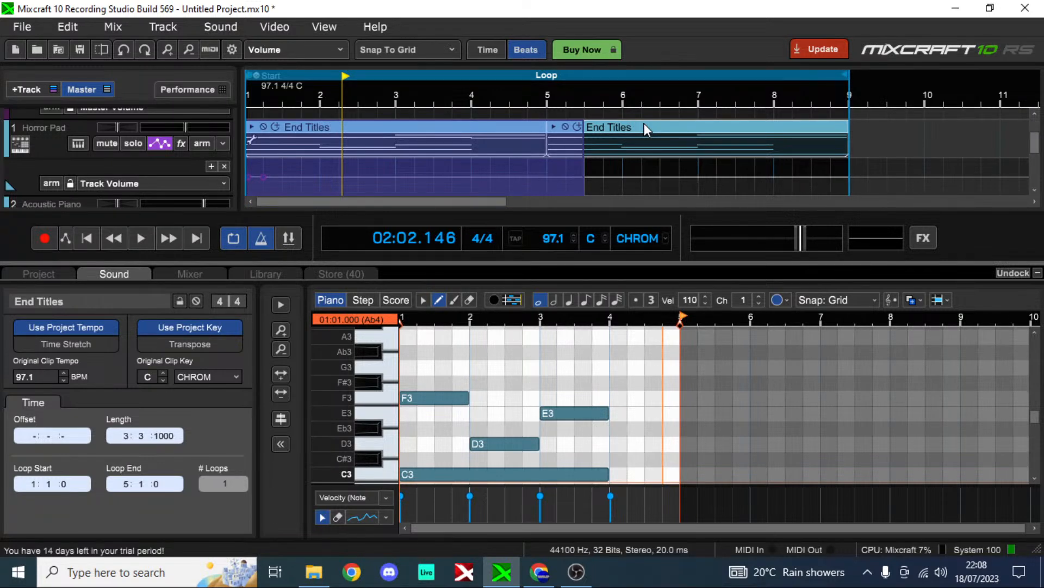
pyautogui.rightClick(644, 122)
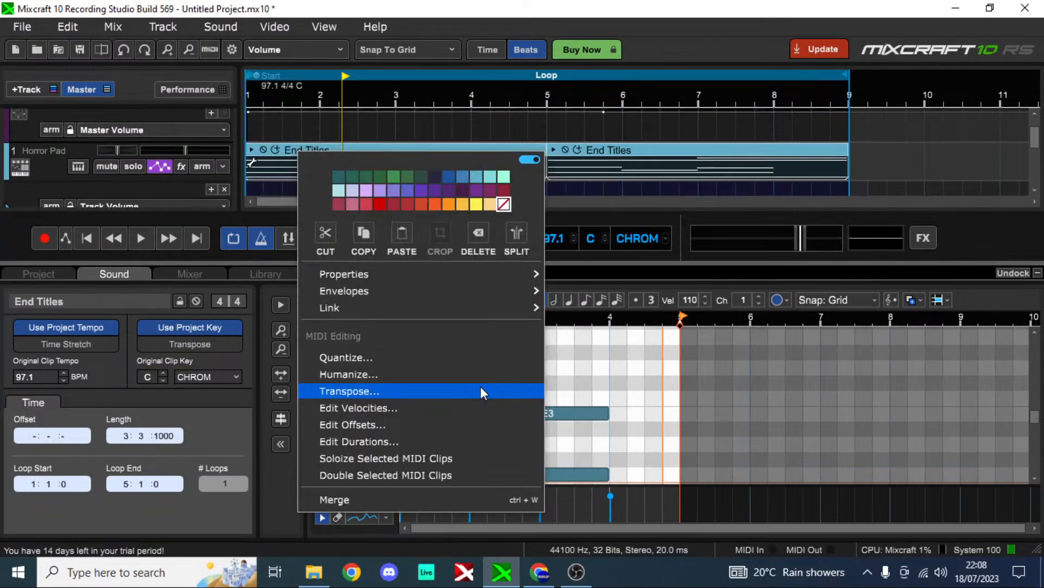
pyautogui.click(475, 499)
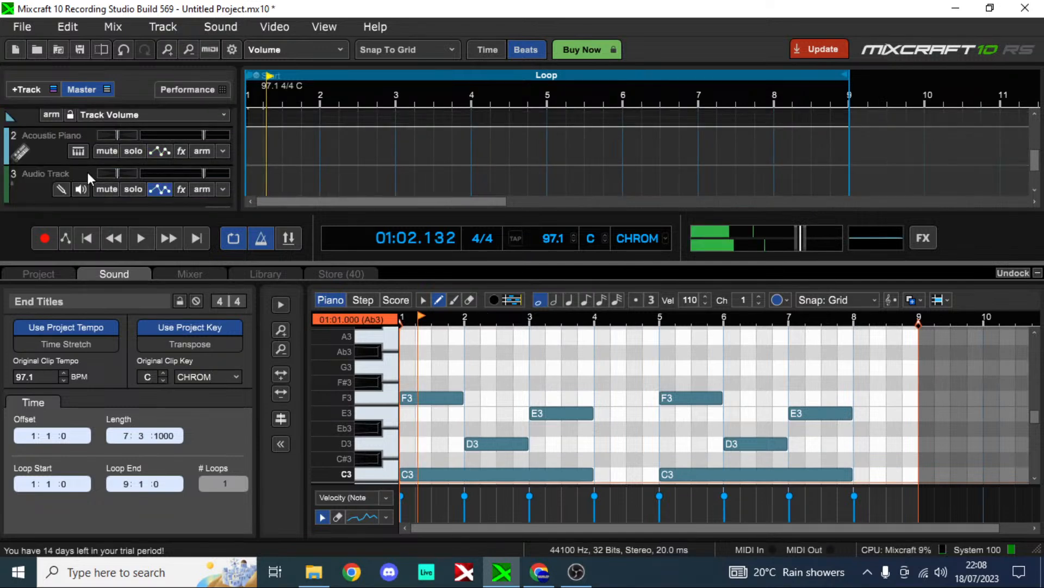
# Step: Open the Acoustic Piano track's instrument presets and browse the instrument categories
pyautogui.click(78, 151)
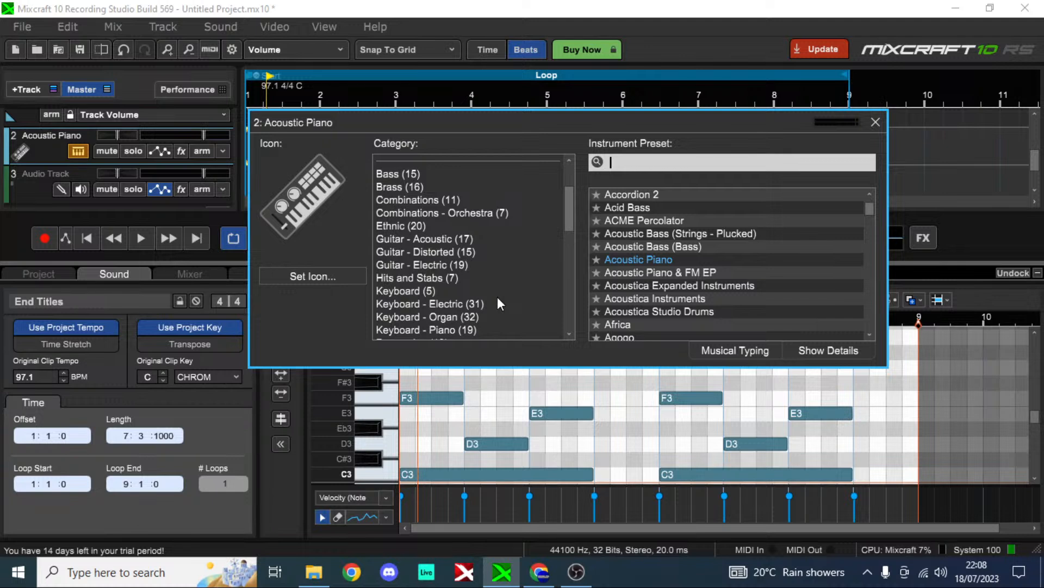
pyautogui.scroll(-2, 497, 298)
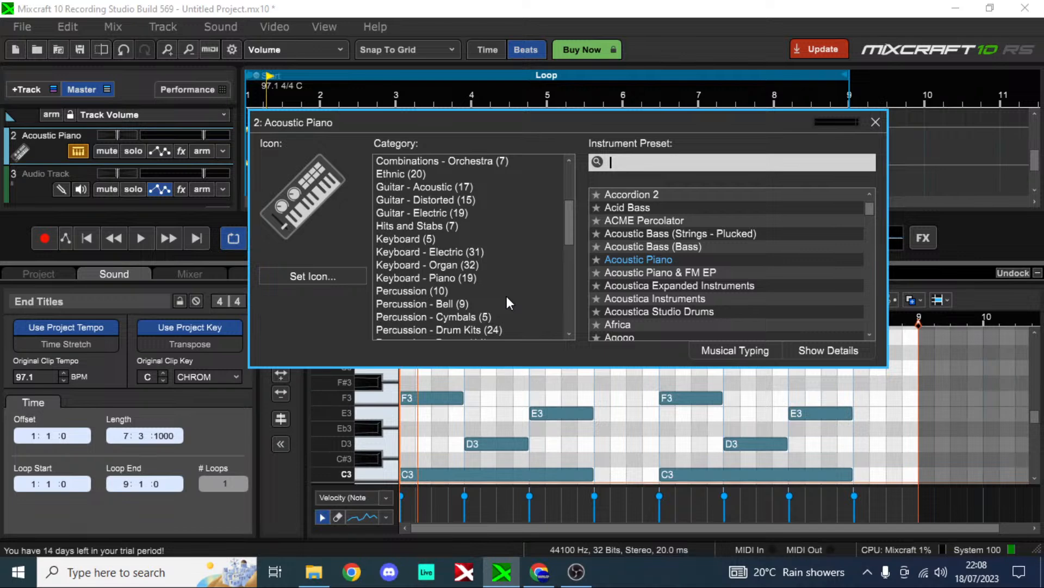
# Step: Switch to YouTube Studio and check the live stream preview by playing and pausing it
pyautogui.hotkey('alt', 'Tab')
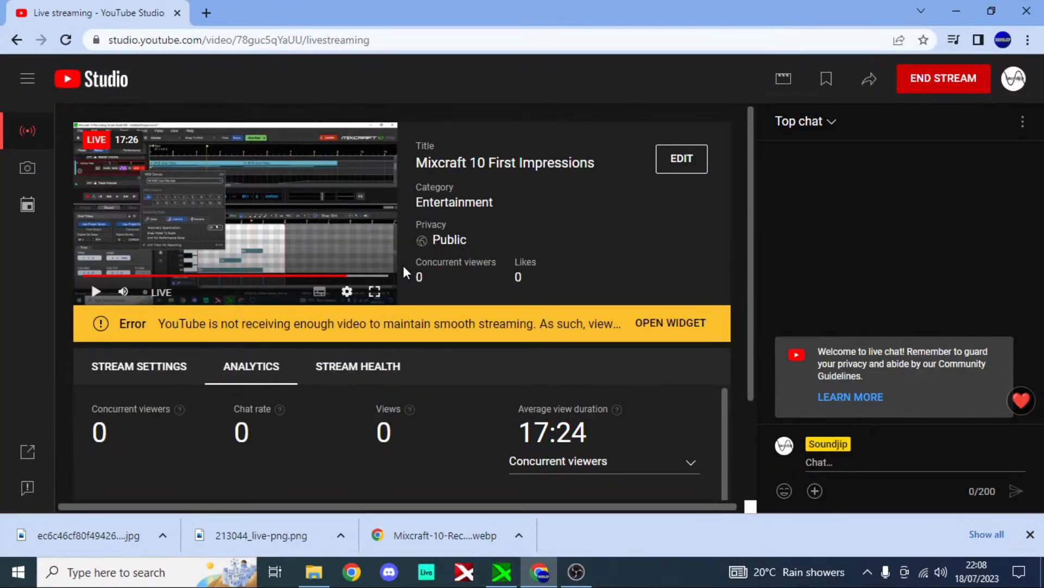
pyautogui.click(95, 293)
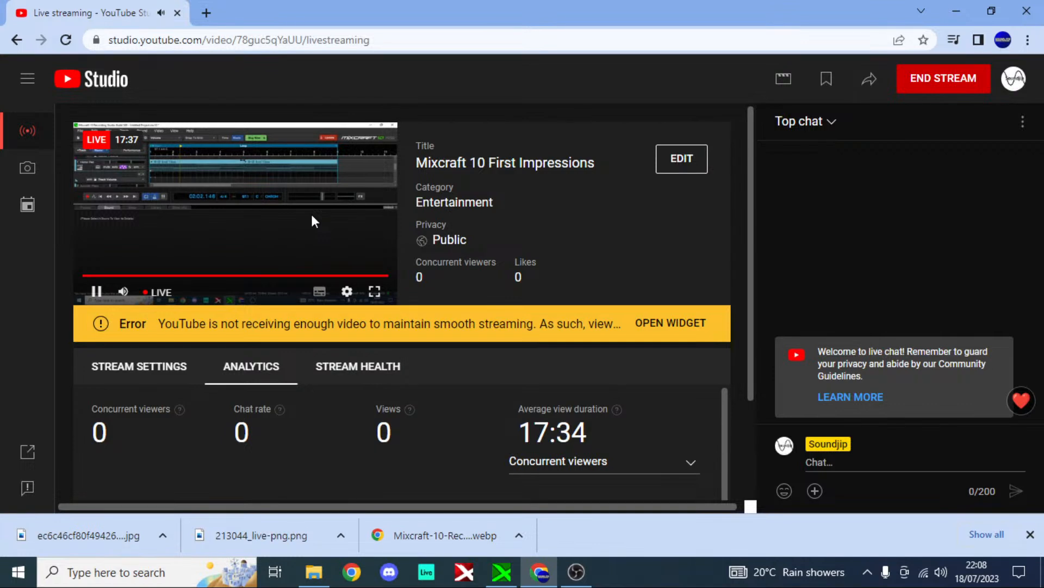
pyautogui.click(286, 181)
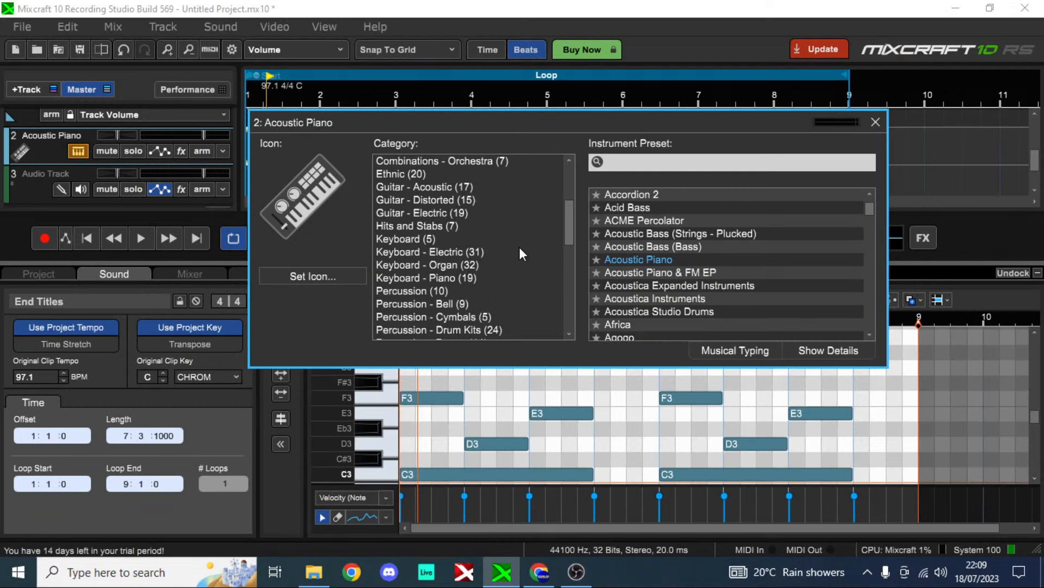
# Step: Load the Small Hall Piano preset from the Keyboard - Piano category onto the Acoustic Piano track
pyautogui.scroll(-3, 520, 247)
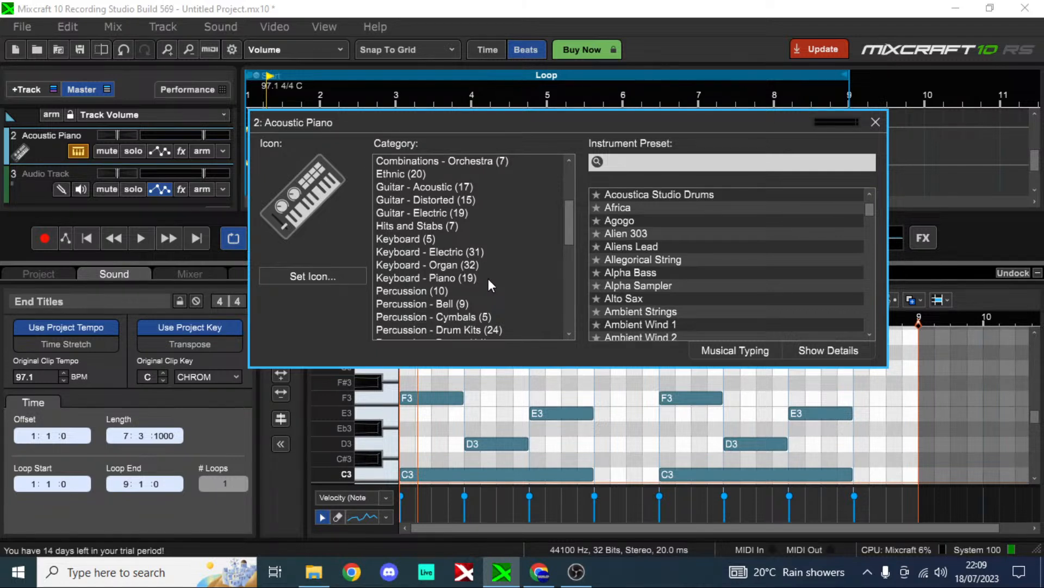
pyautogui.scroll(1, 488, 279)
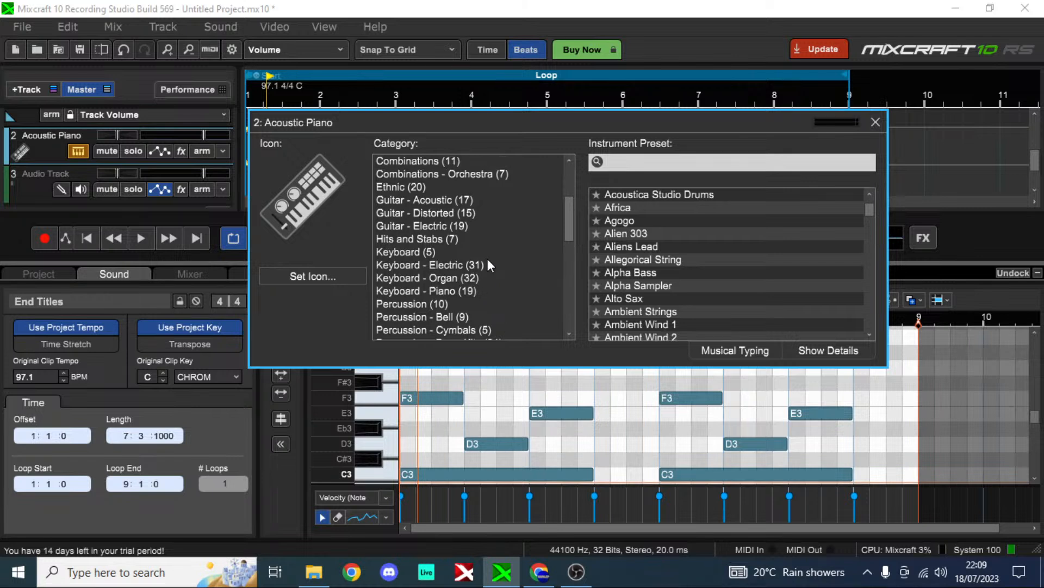
pyautogui.scroll(-2, 488, 260)
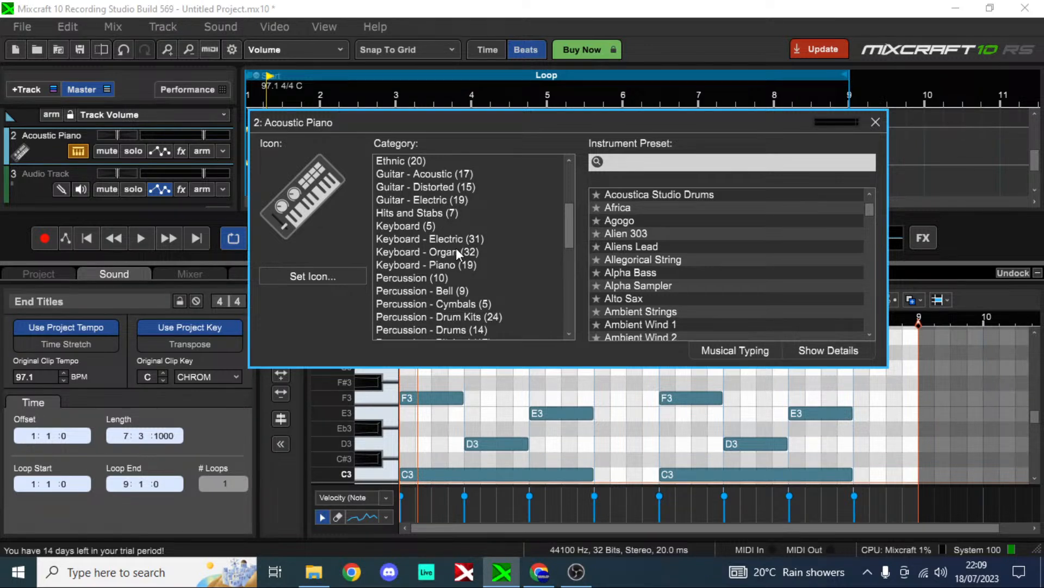
pyautogui.click(457, 265)
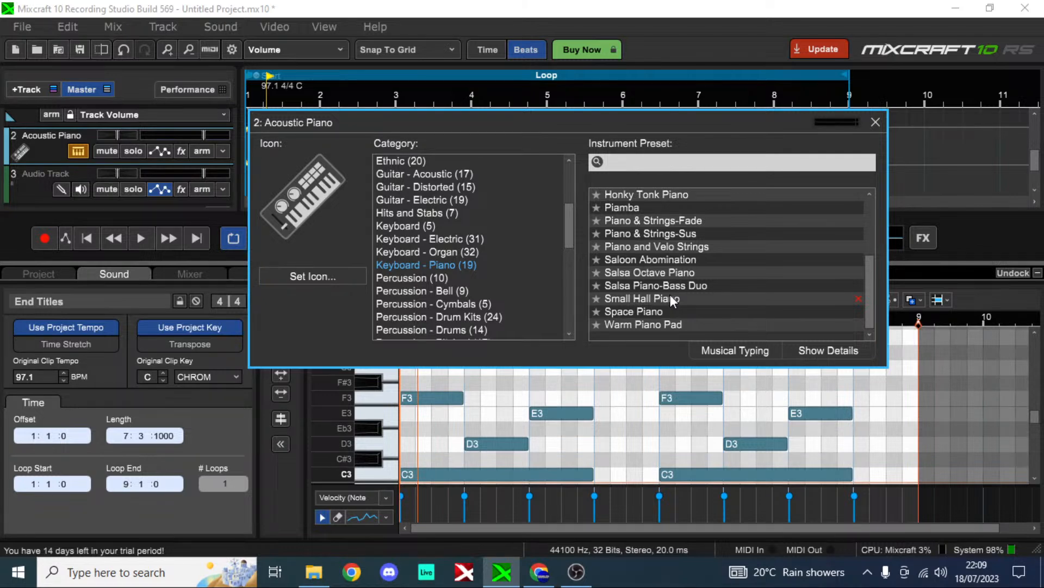
pyautogui.doubleClick(670, 297)
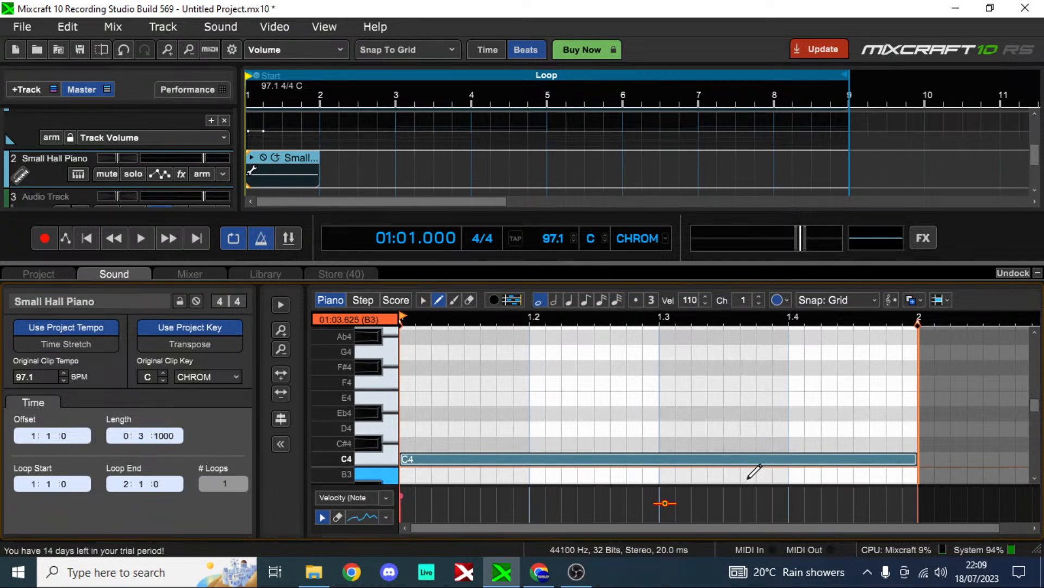
# Step: Set the note length to quarter notes and draw C4, F4, C5 and A4 across the four beats of bar 1
pyautogui.click(570, 299)
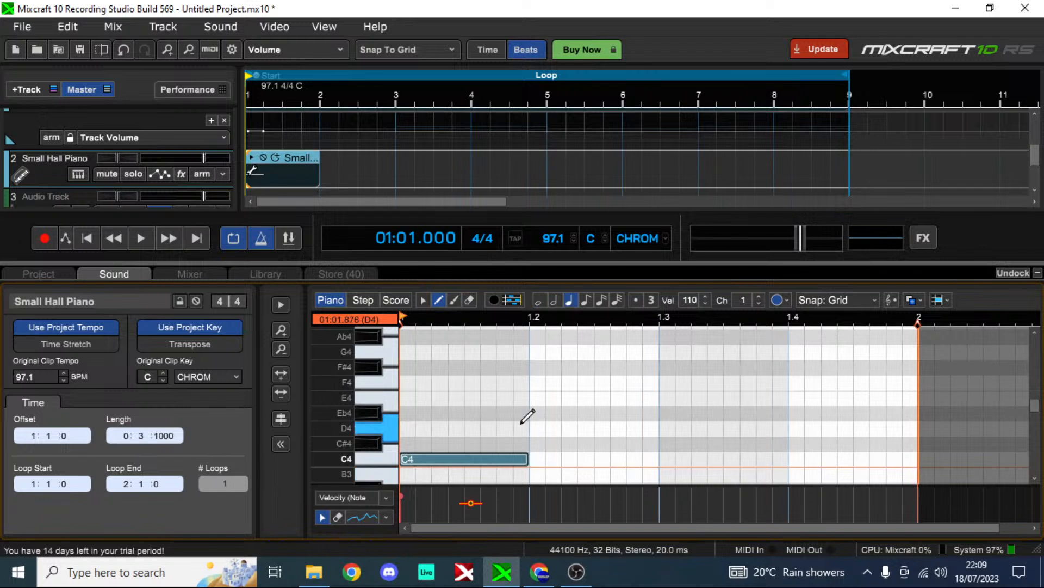
pyautogui.click(544, 383)
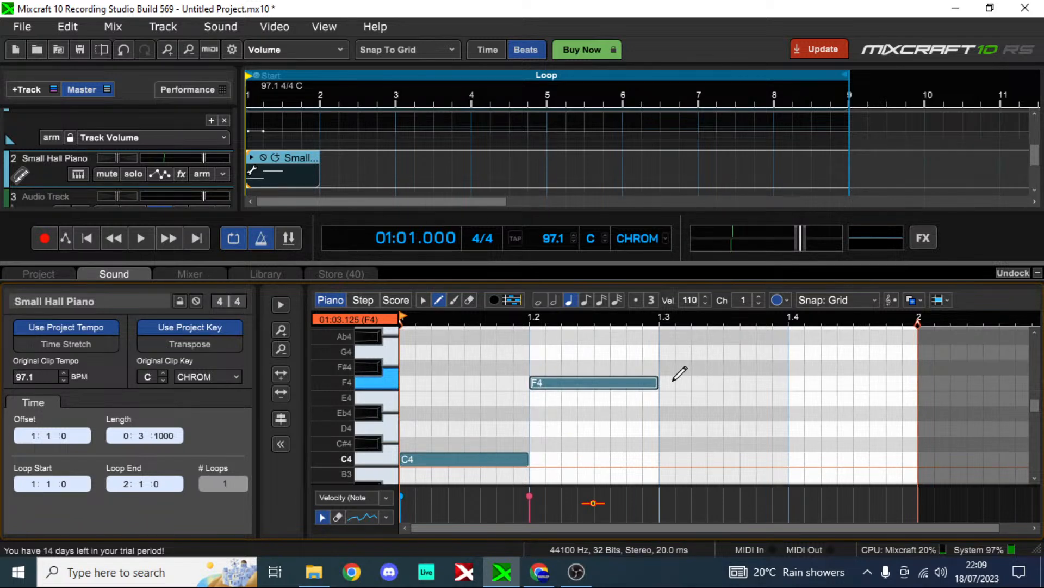
pyautogui.scroll(2, 674, 375)
pyautogui.click(675, 351)
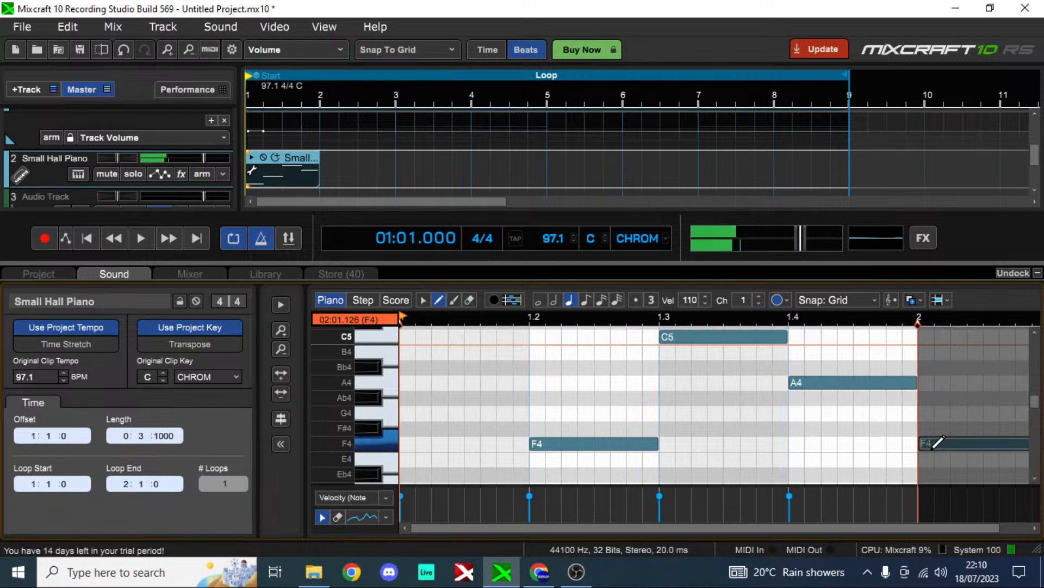
# Step: Extend the melody with quarter notes F4, G4, D5 and B4 in bar 2, then G4, C5 and B4 in bar 3
pyautogui.moveTo(933, 448); pyautogui.dragTo(930, 459)
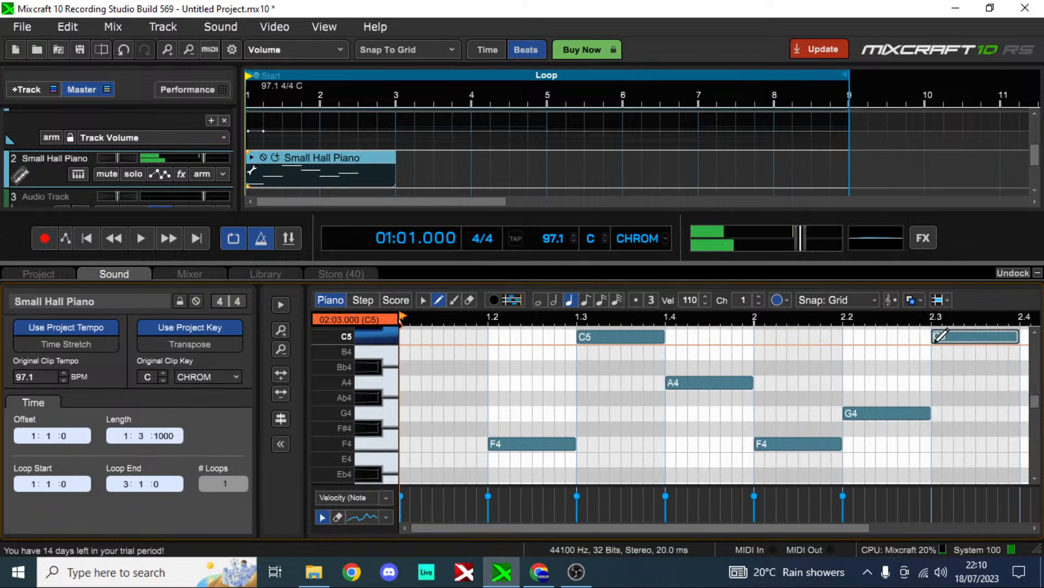
pyautogui.moveTo(940, 335); pyautogui.dragTo(942, 316)
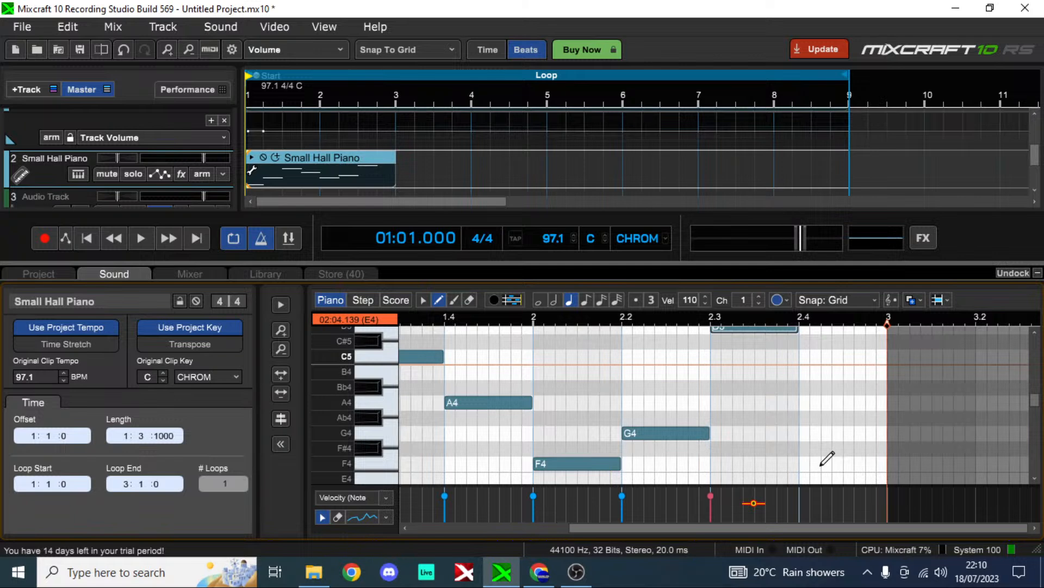
pyautogui.click(841, 371)
pyautogui.click(927, 402)
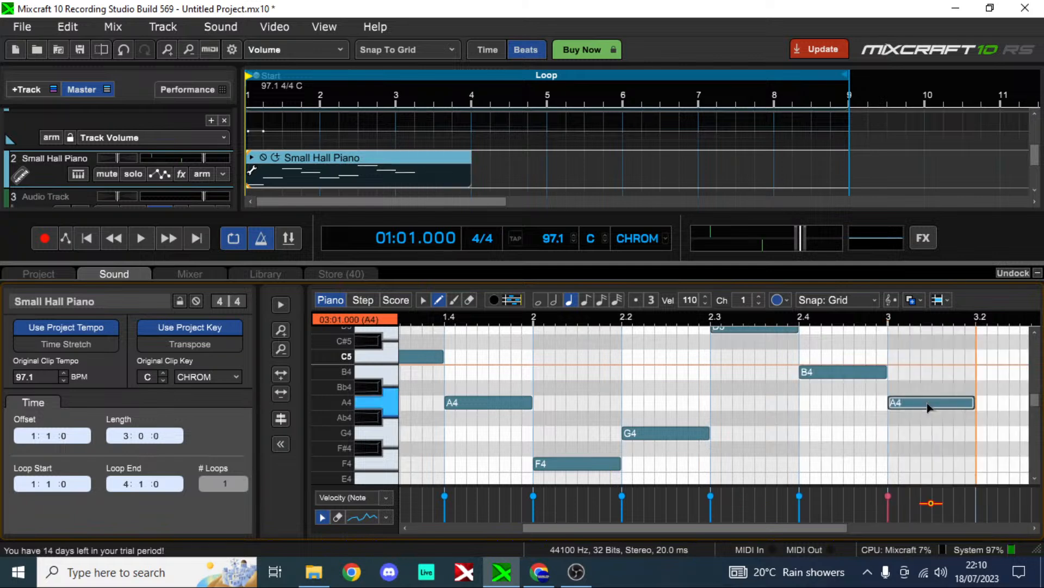
pyautogui.moveTo(928, 407); pyautogui.dragTo(923, 374)
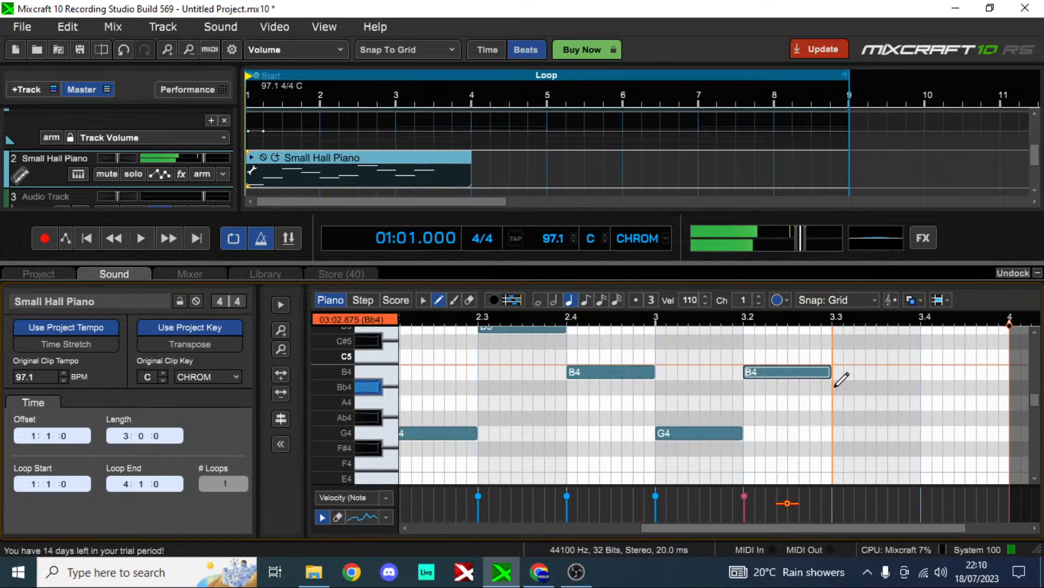
pyautogui.moveTo(785, 373); pyautogui.dragTo(779, 366)
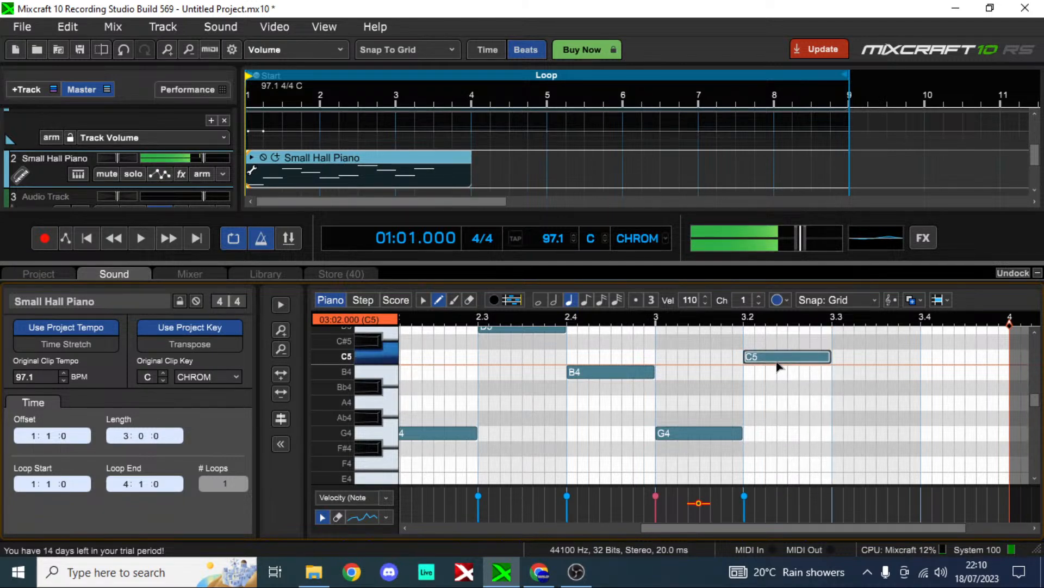
# Step: Try breaking up bar 1's quarter notes with sixteenth notes, including D4, A3 and B4, and play back the melody
pyautogui.moveTo(650, 528); pyautogui.dragTo(632, 532)
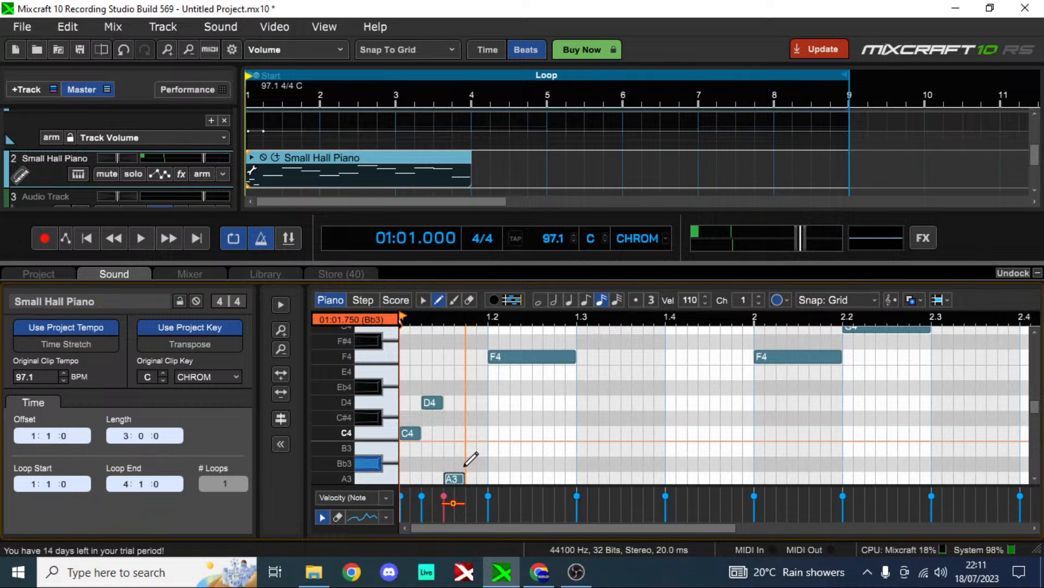
pyautogui.moveTo(466, 466); pyautogui.dragTo(471, 336)
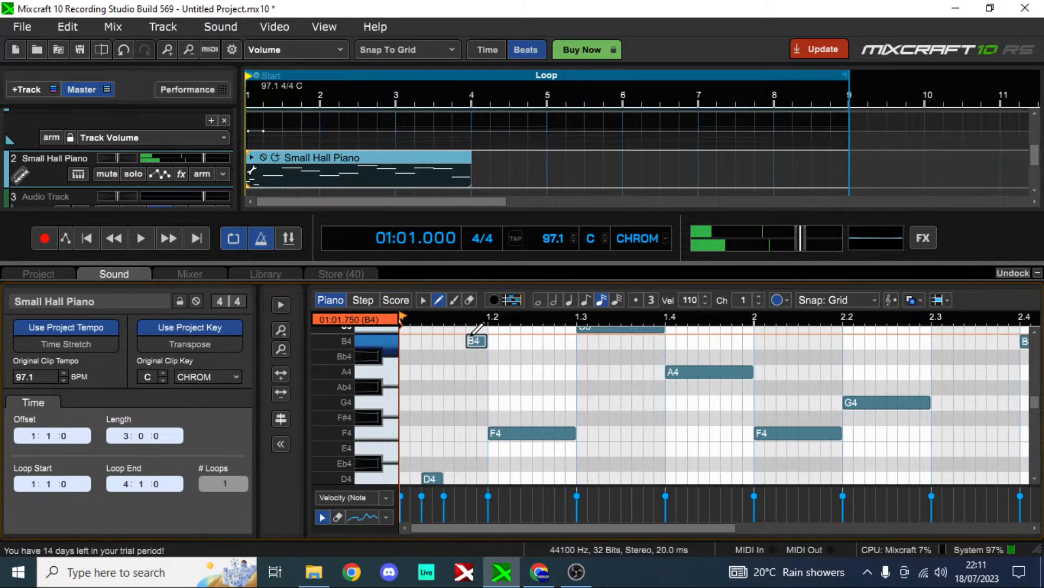
pyautogui.click(133, 240)
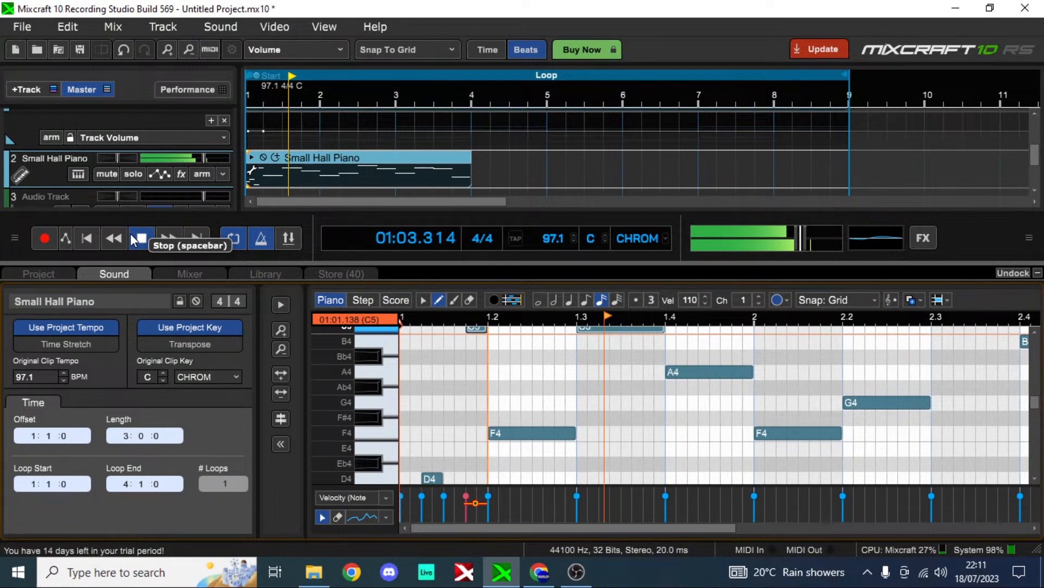
pyautogui.click(134, 239)
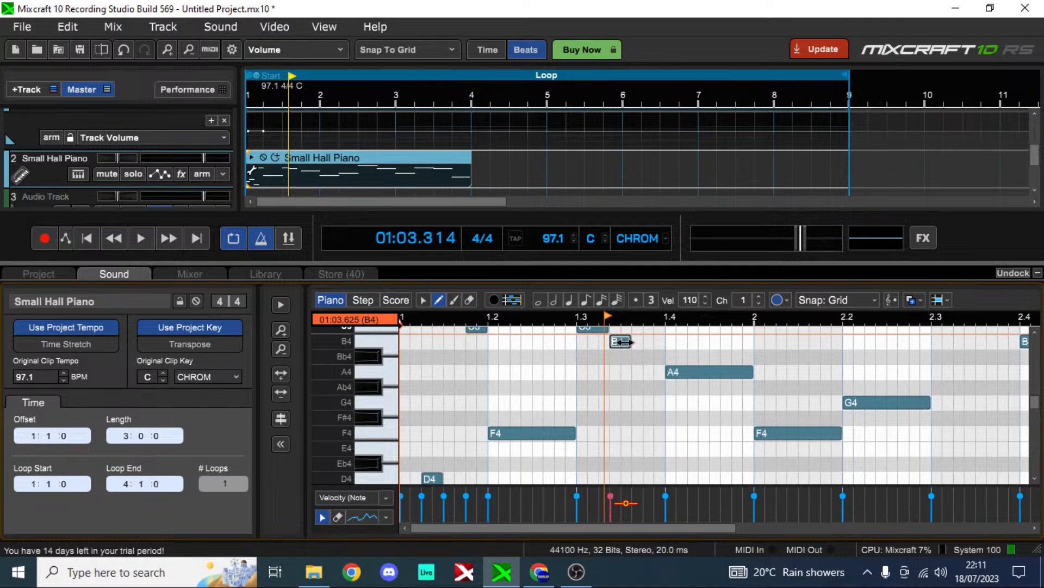
pyautogui.click(78, 235)
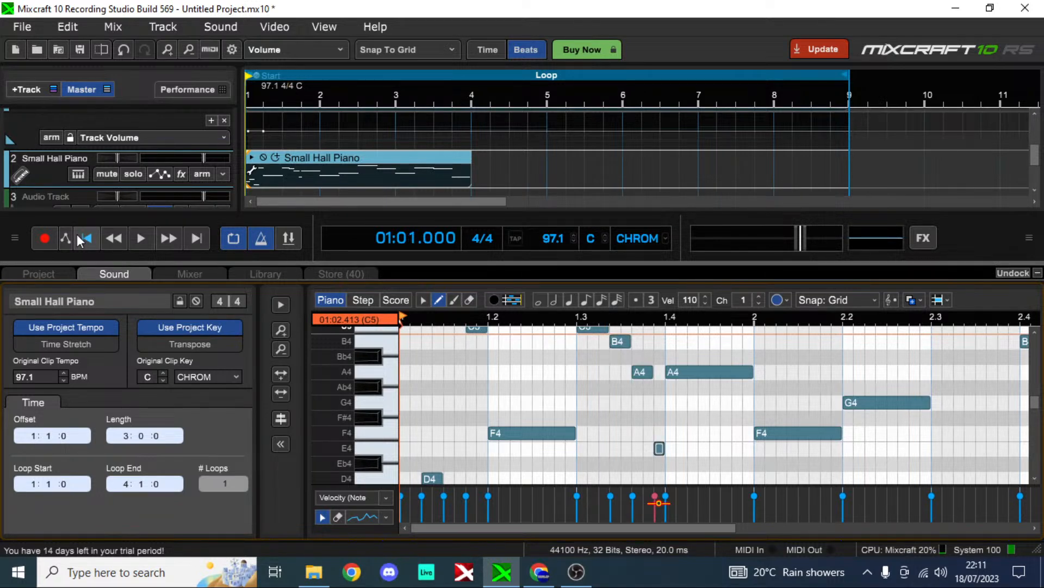
pyautogui.click(148, 234)
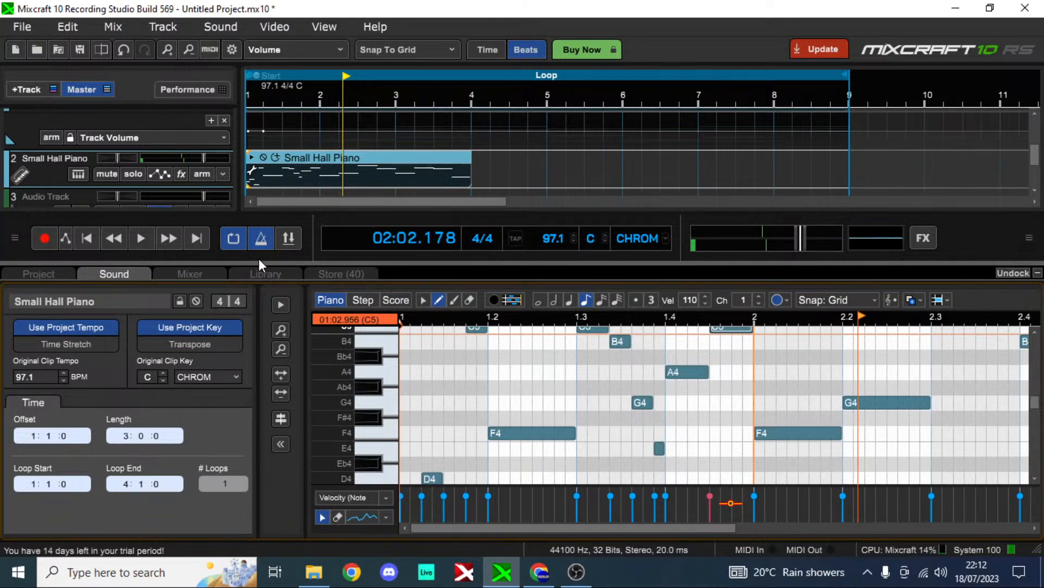
# Step: Try adding short E4, A4 and D5 notes in bars 2 and 3, and undo all the short-note edits
pyautogui.click(918, 432)
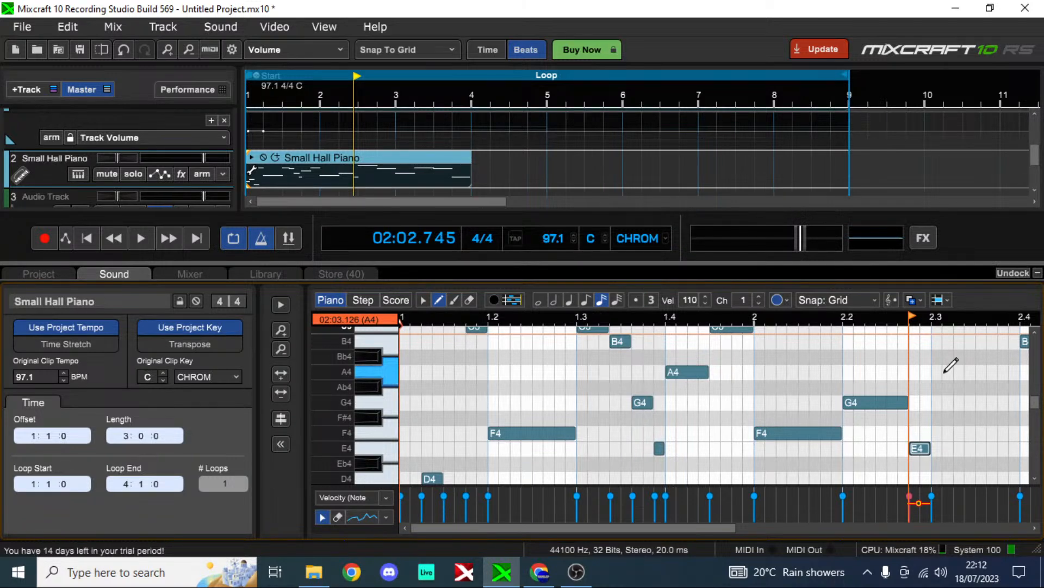
pyautogui.moveTo(945, 372); pyautogui.dragTo(1021, 372)
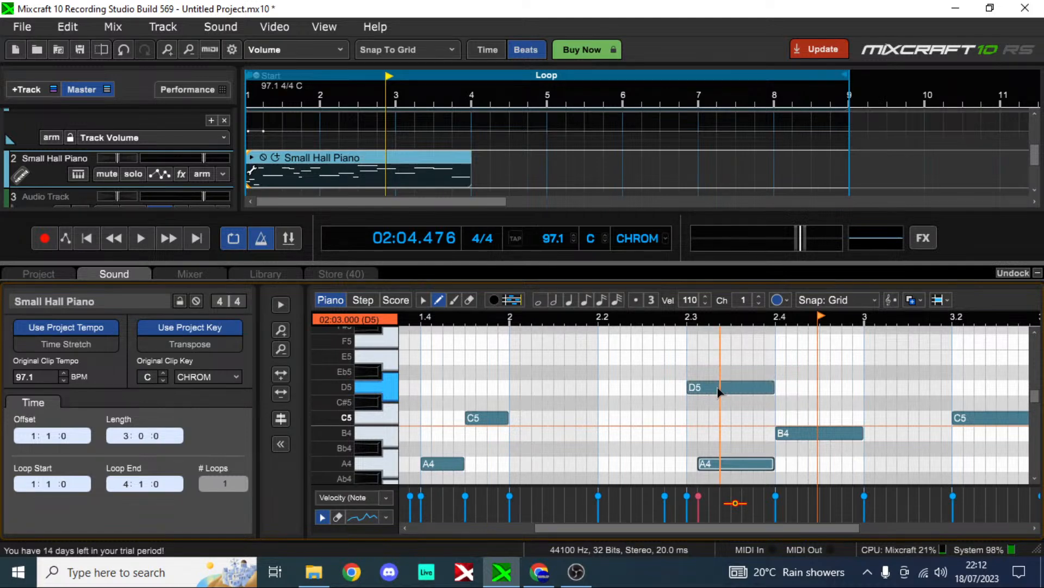
pyautogui.press('space')
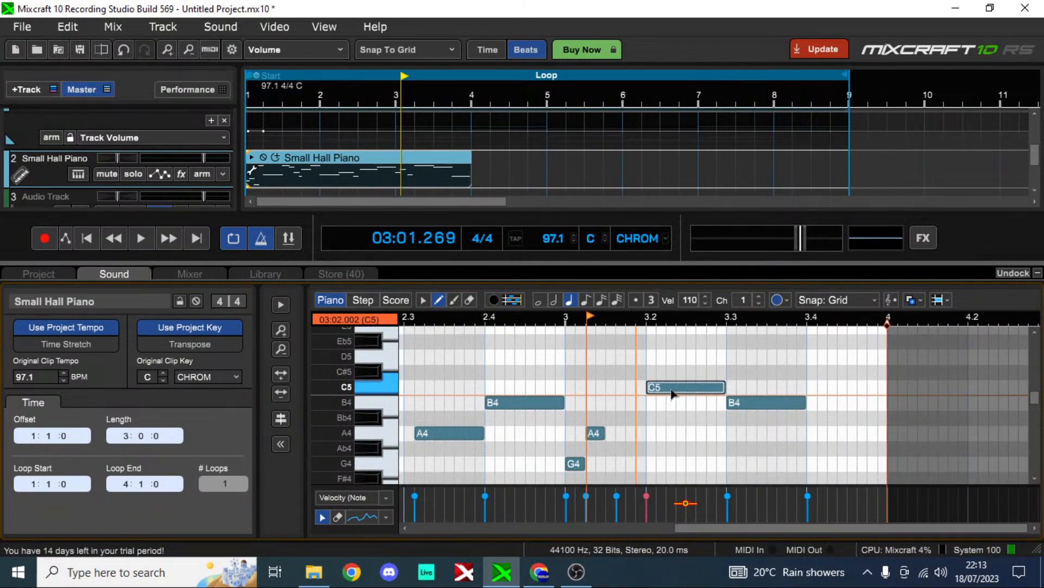
pyautogui.click(635, 356)
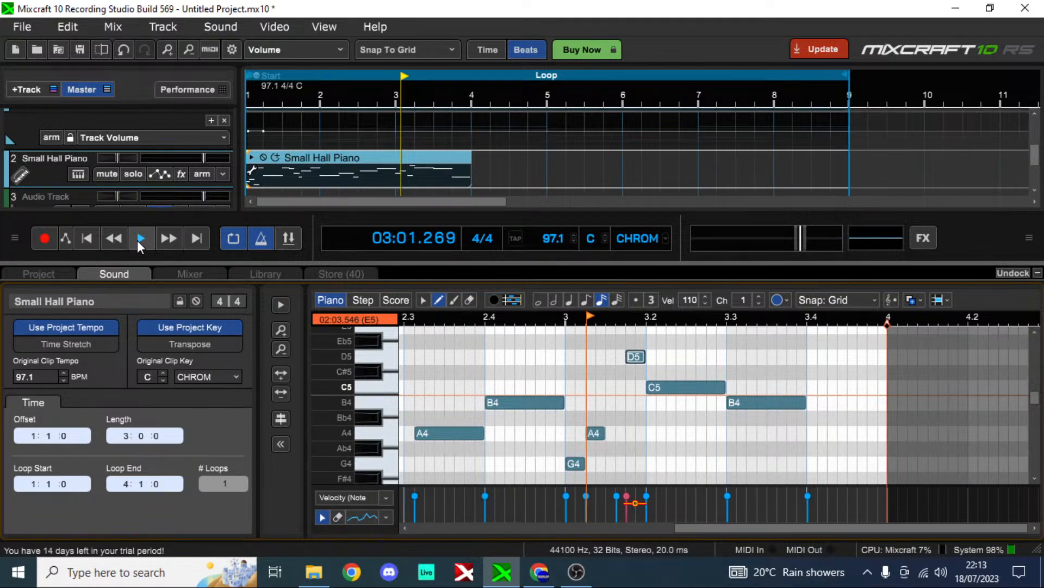
pyautogui.hotkey('ctrl', 'z')
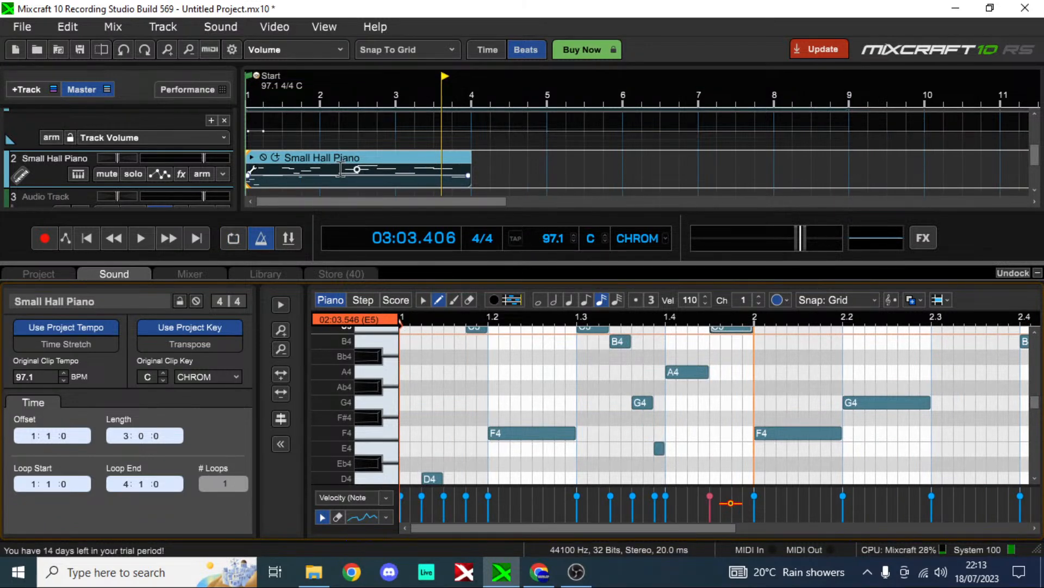
pyautogui.hotkey('ctrl', 'z')
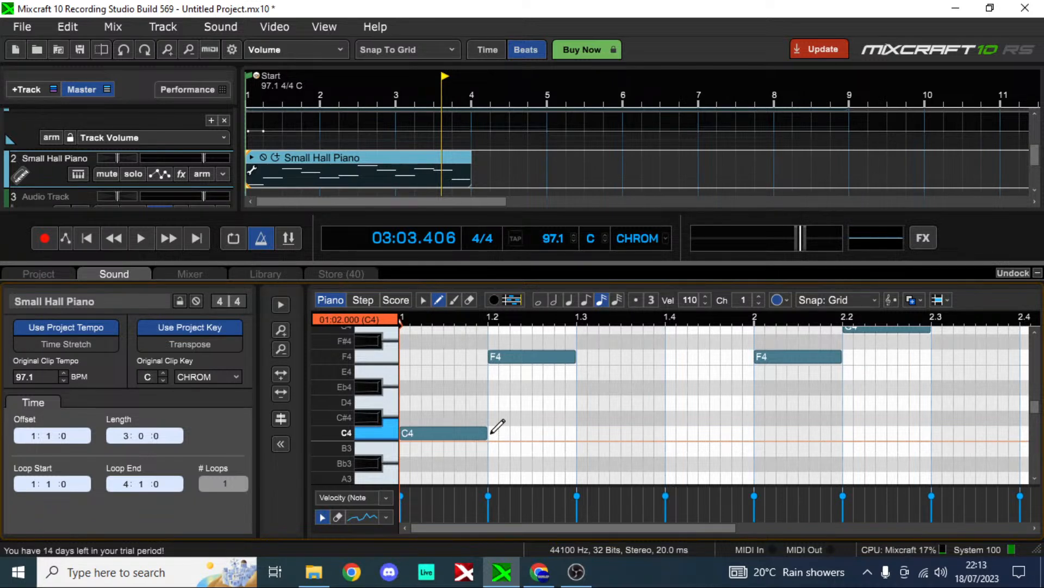
# Step: Shorten bar 1's F4 and A4 and bar 2's F4 to eighth notes, filling in with G4, F4, D4 and A4 eighth notes
pyautogui.click(662, 333)
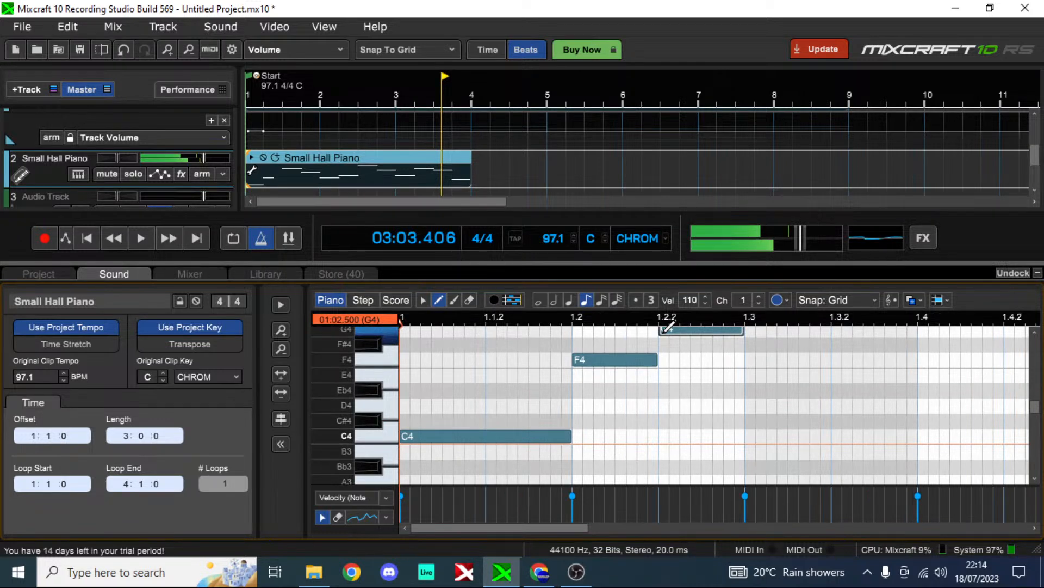
pyautogui.click(754, 450)
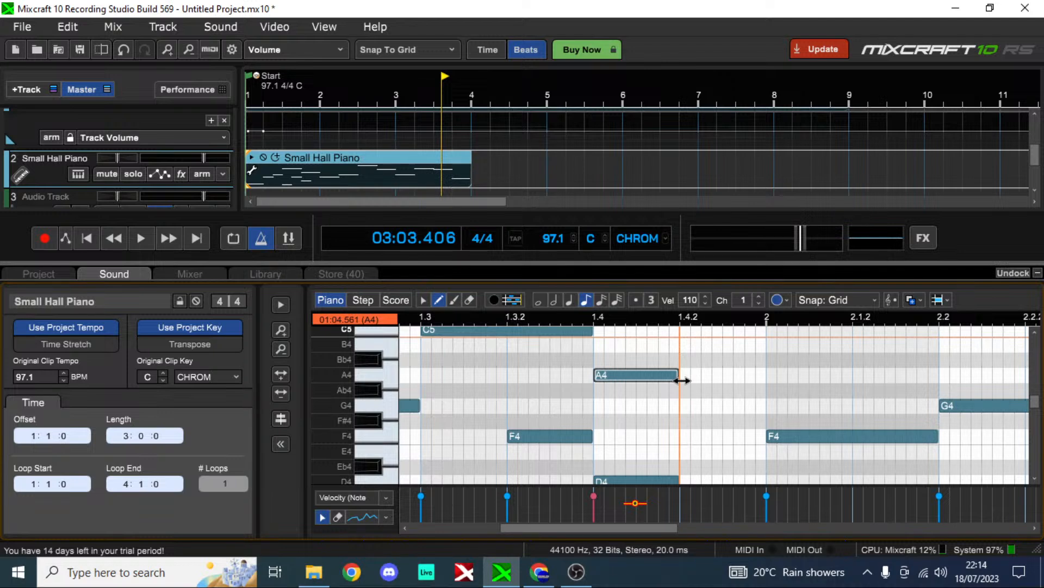
pyautogui.moveTo(931, 438); pyautogui.dragTo(919, 446)
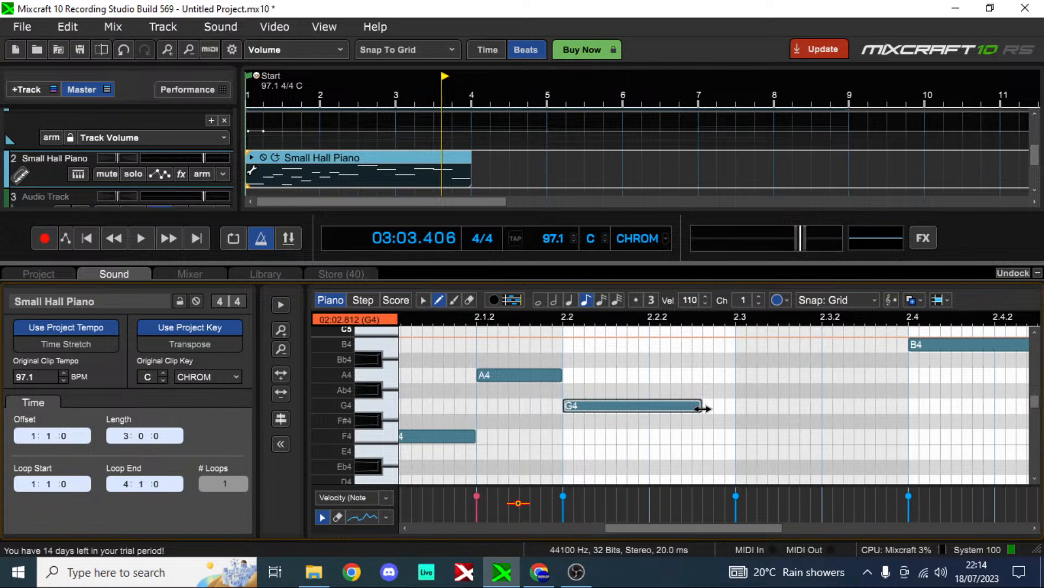
# Step: Shorten the G4 on beat 2 of bar 2 and follow it with short F4, D4, C4, E4 and D4 notes through beat 3
pyautogui.moveTo(701, 408); pyautogui.dragTo(638, 408)
pyautogui.click(654, 479)
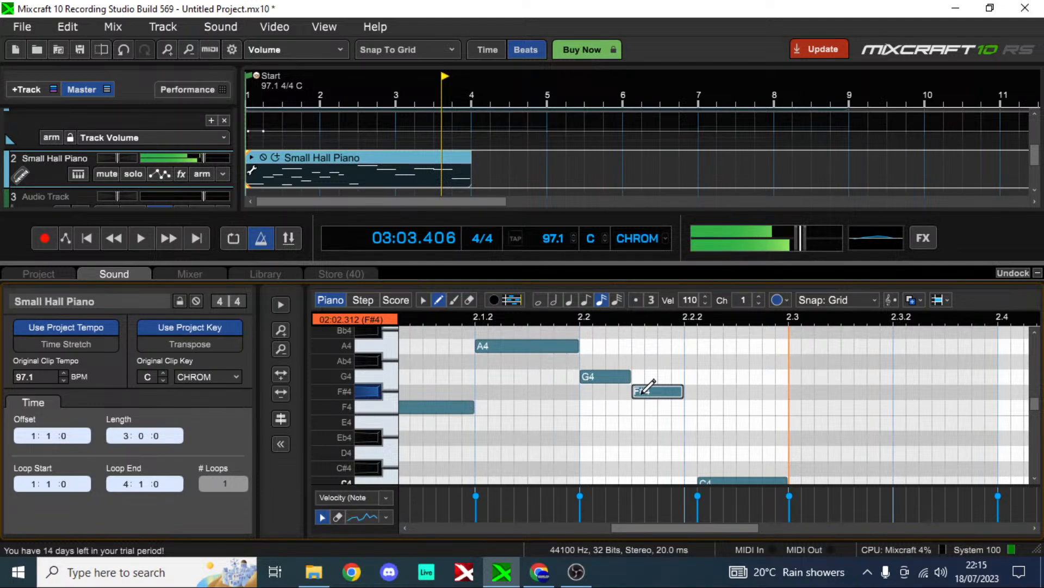
pyautogui.click(662, 455)
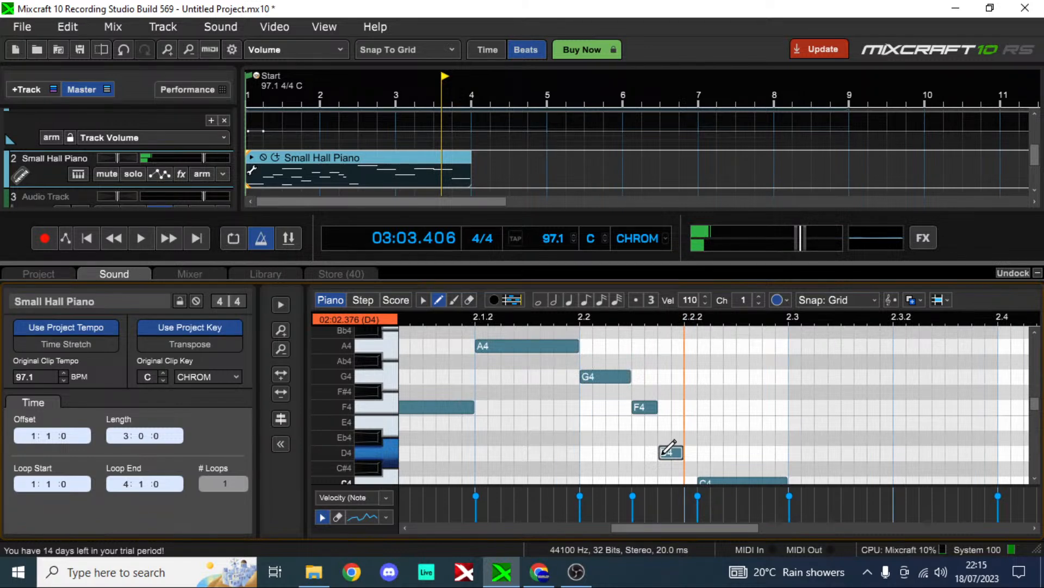
pyautogui.scroll(-1, 662, 454)
pyautogui.scroll(1, 371, 382)
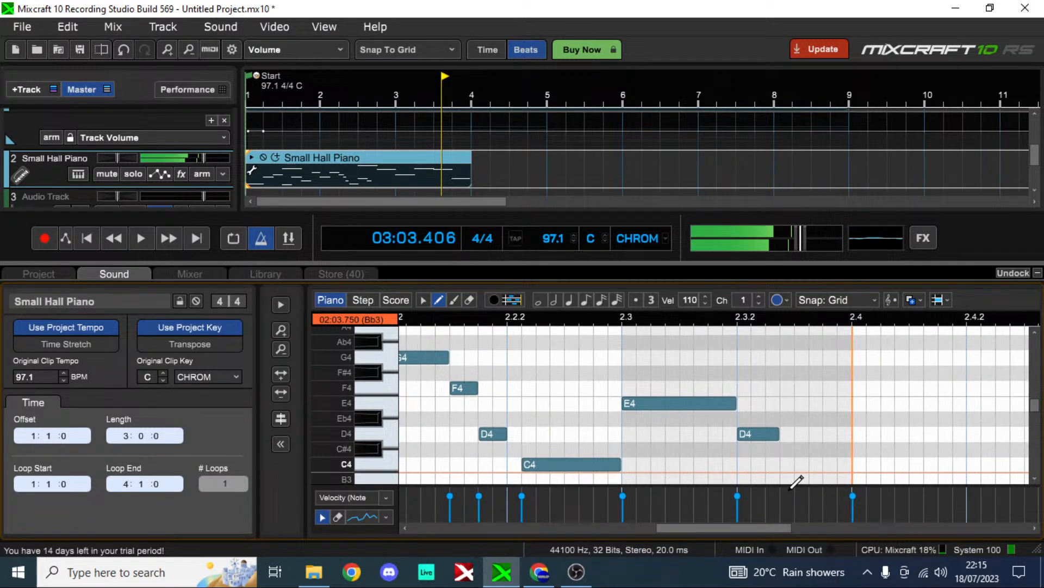
pyautogui.scroll(-2, 791, 479)
pyautogui.click(799, 446)
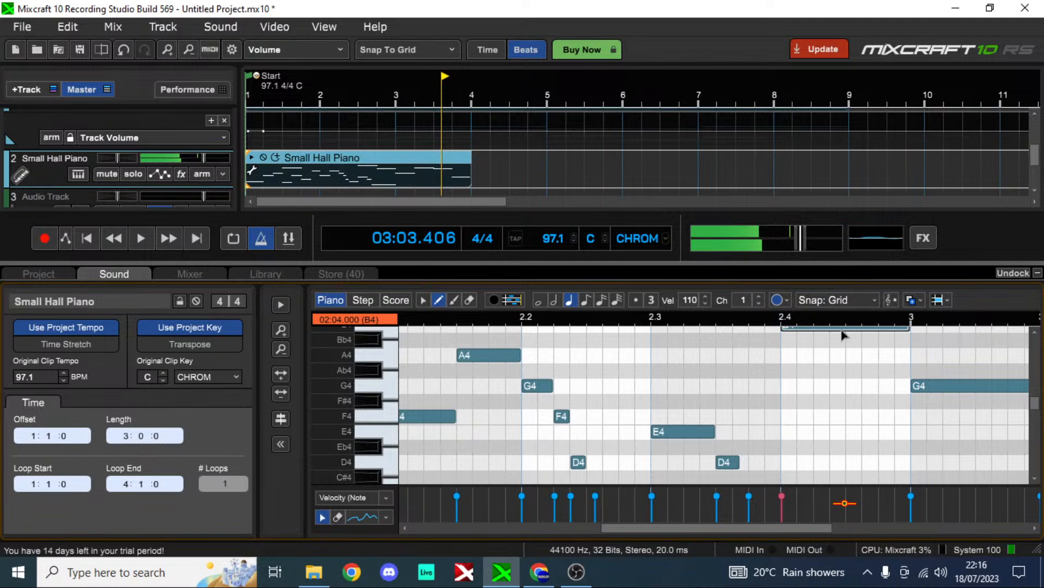
# Step: Shorten bar 3's opening G4 to an eighth note and follow it with short D4, E4 and G4 notes
pyautogui.moveTo(791, 526); pyautogui.dragTo(909, 526)
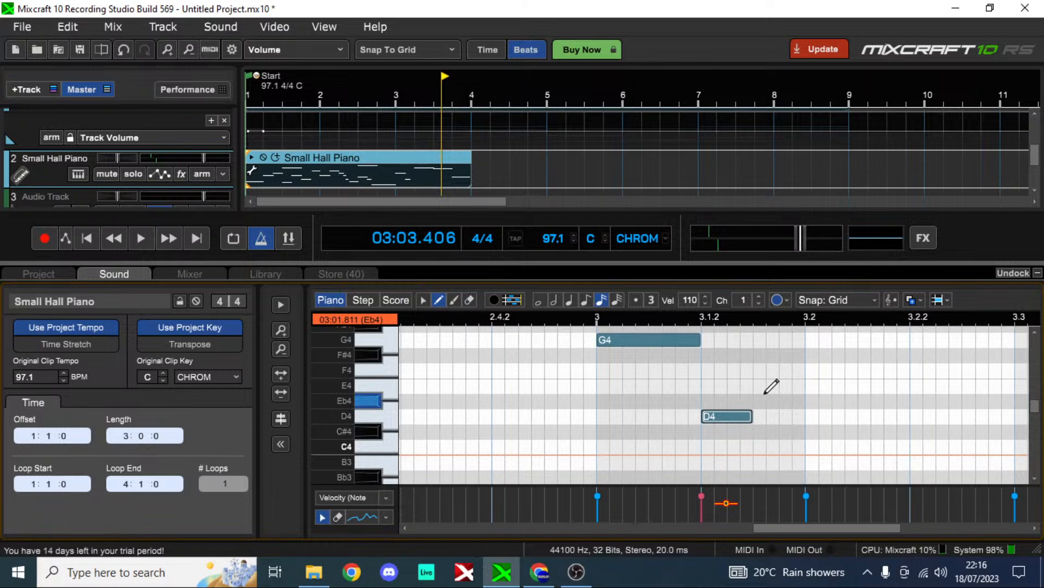
pyautogui.click(770, 386)
pyautogui.click(814, 339)
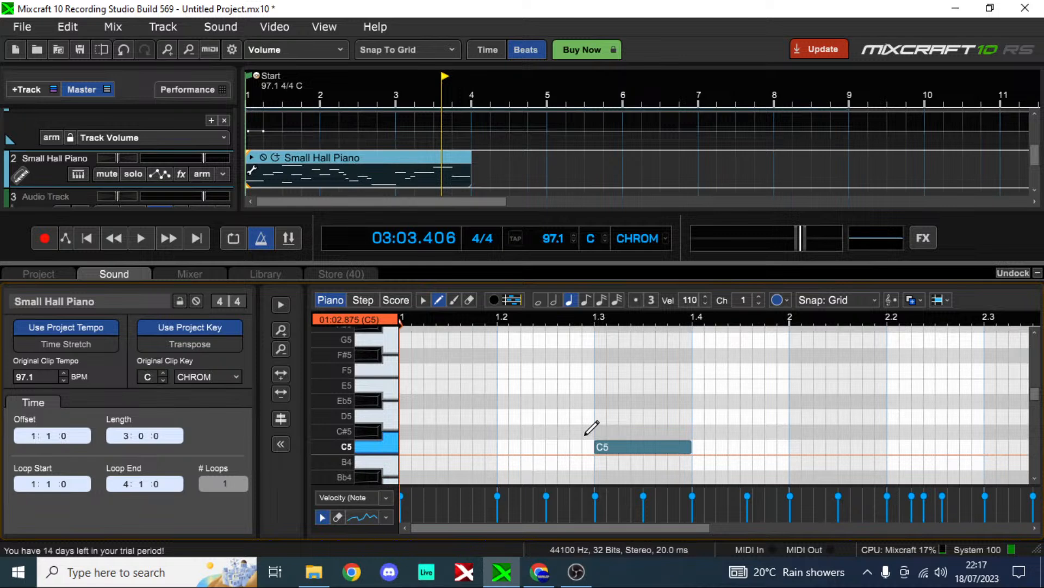
# Step: Play back the reworked piano melody, and switch to YouTube Studio to play the live stream preview
pyautogui.press('space')
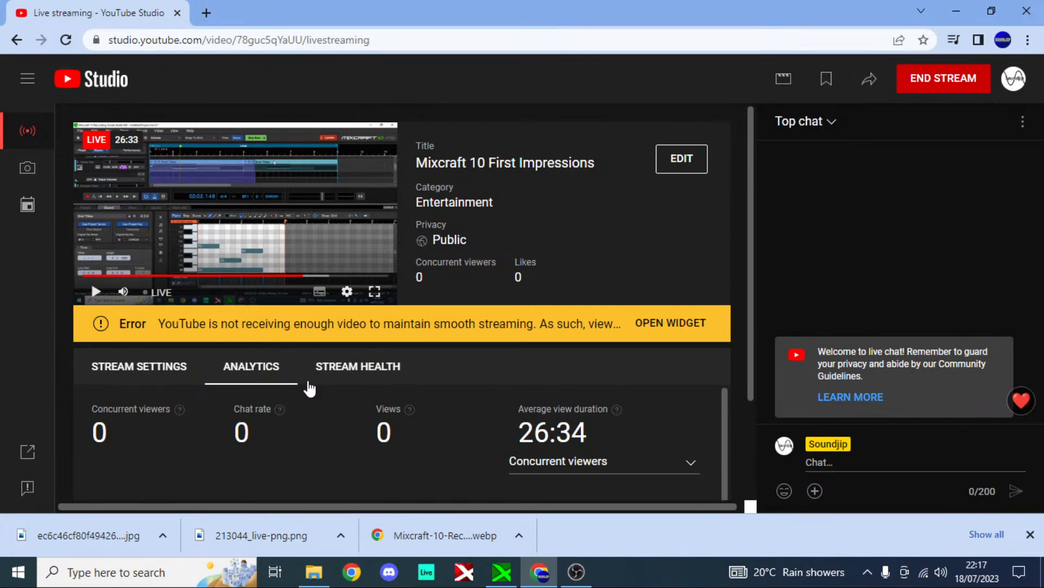
pyautogui.click(97, 292)
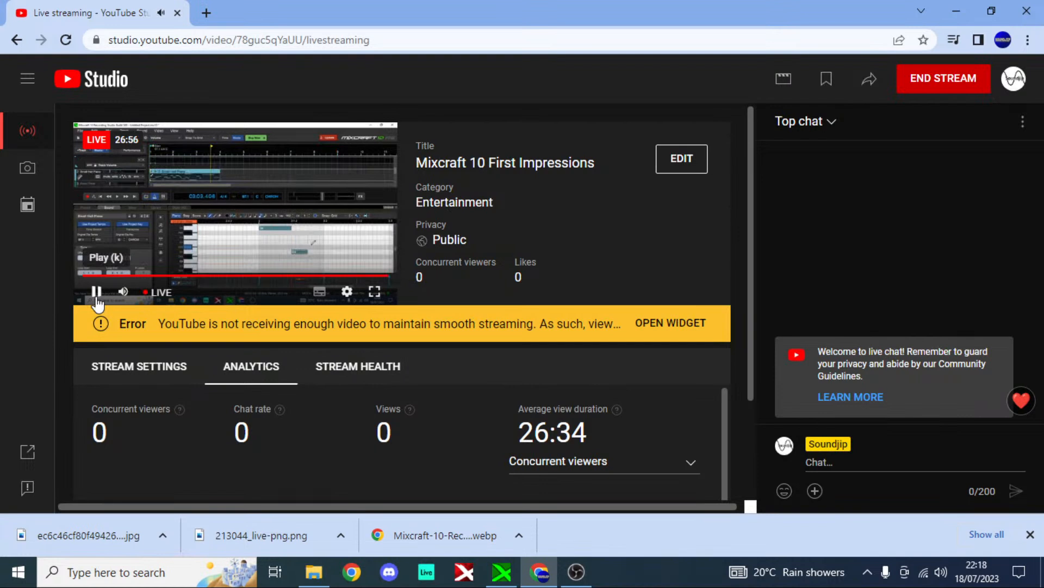